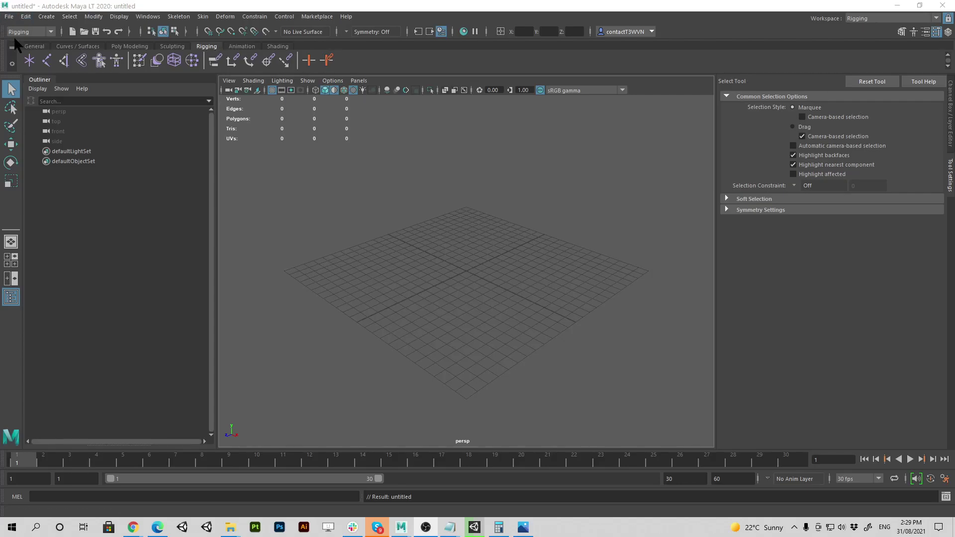
Import the rigged horse model with its Skeleton_Horse rig into the empty scene and frame it from the side.
click(6, 18)
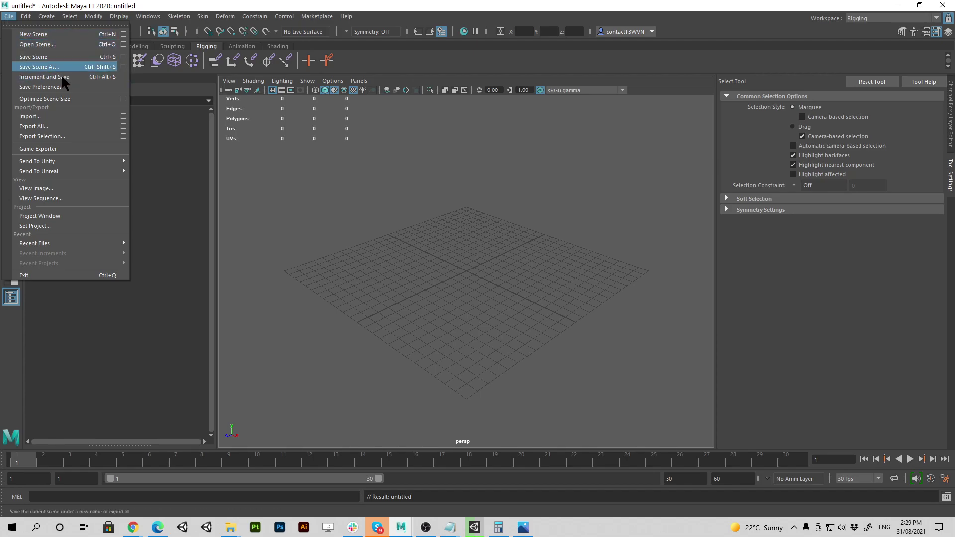
click(62, 117)
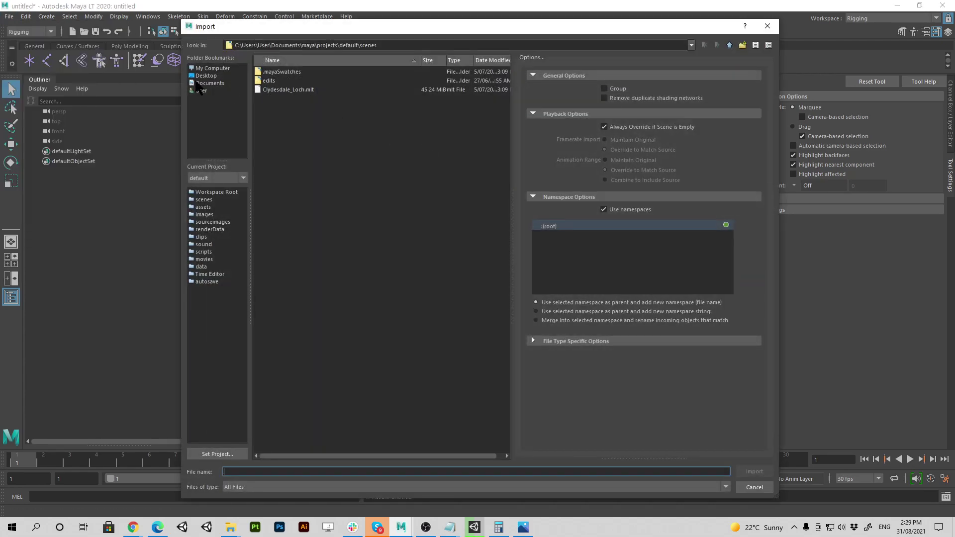
drag(327, 29, 954, 33)
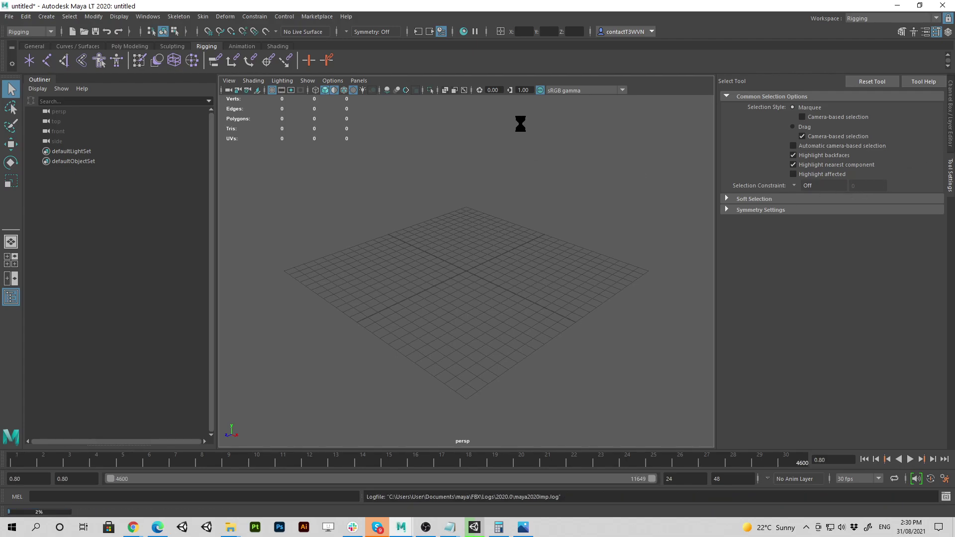
alt+right_drag(629, 231, 303, 219)
alt+middle_drag(467, 232, 461, 269)
alt+drag(490, 263, 431, 260)
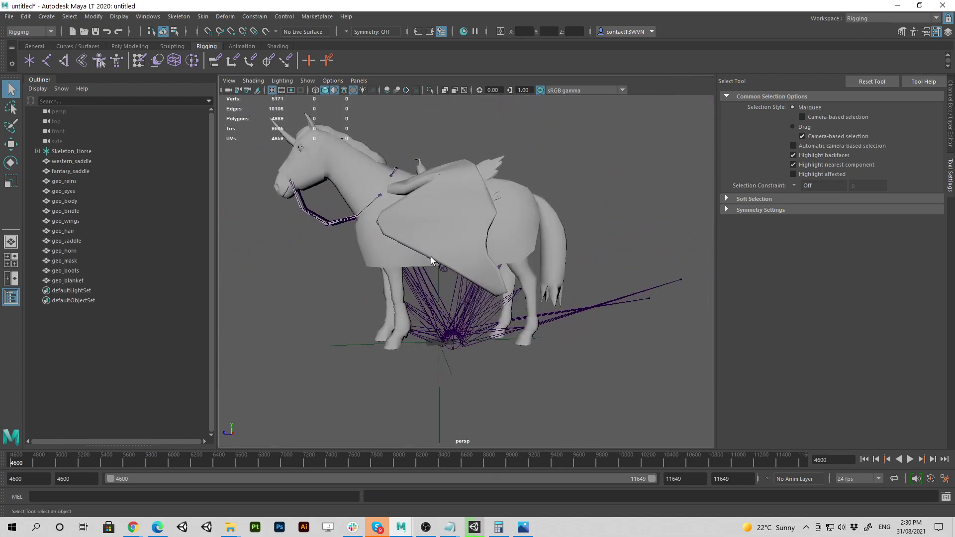
Import the Shetland pony file shetlandponybase.ma into the same scene and compare it with the horse.
click(9, 17)
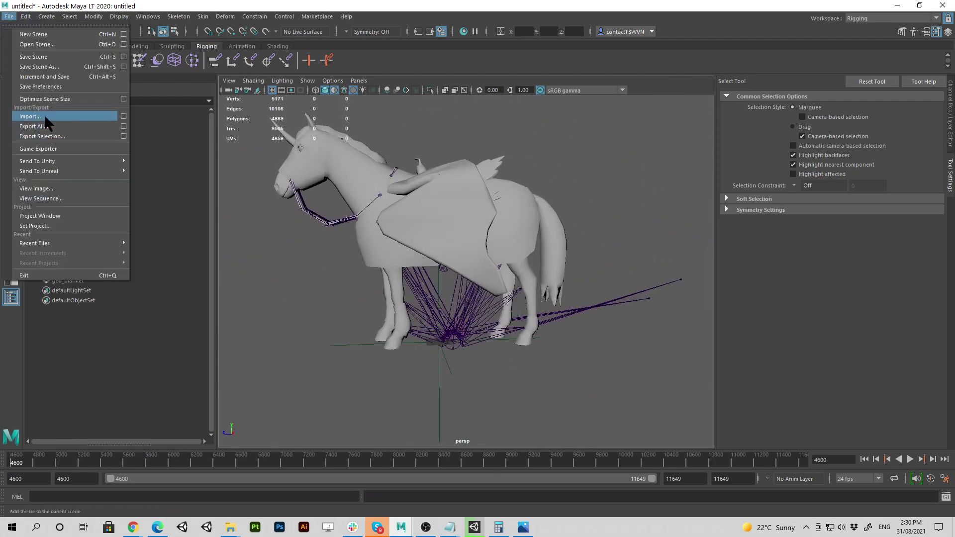
click(44, 117)
drag(750, 242, 954, 269)
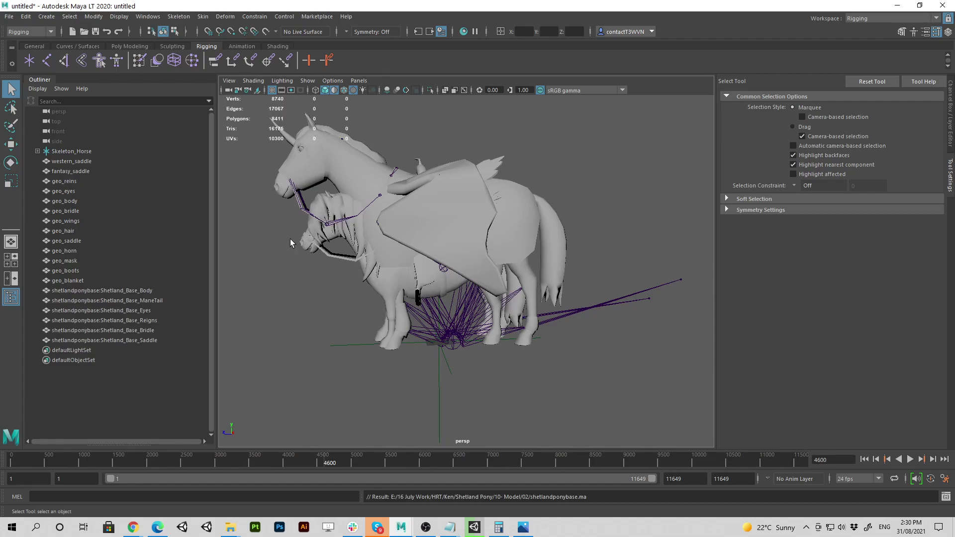
mouse_move(431, 291)
alt+mouse_down()
mouse_move(475, 289)
mouse_move(363, 284)
mouse_move(523, 280)
mouse_move(428, 286)
alt+mouse_up()
scroll(429, 285, up, 3)
alt+middle_drag(429, 286, 491, 285)
alt+drag(491, 284, 414, 294)
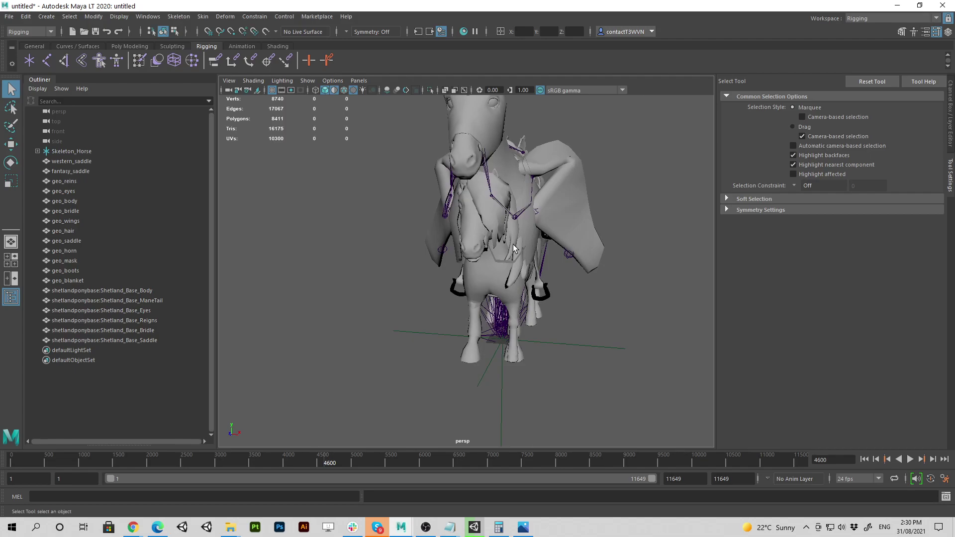
alt+drag(542, 238, 472, 214)
alt+drag(539, 307, 501, 300)
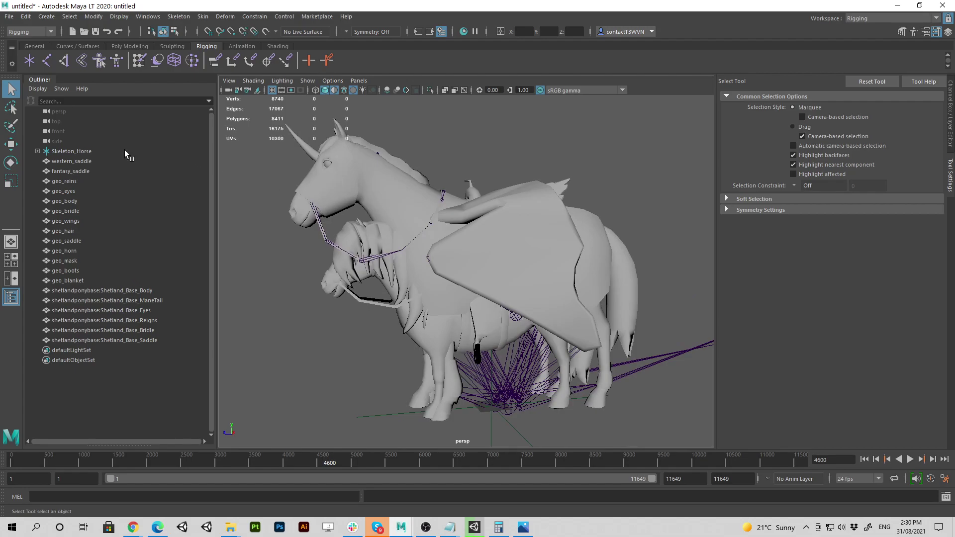
Highlight the horse's meshes from western_saddle to geo_blanket to examine what came with the rig, and clear the selection.
click(68, 161)
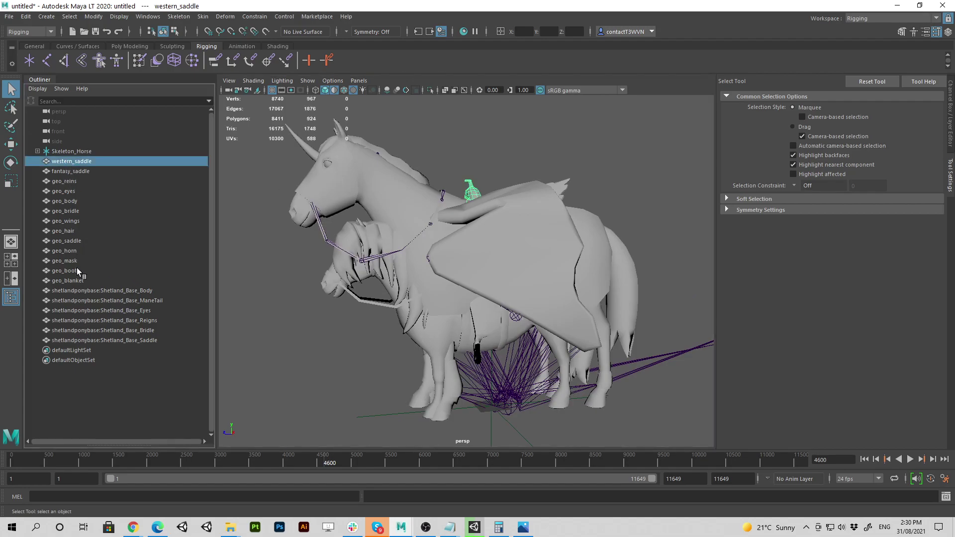
shift+click(73, 281)
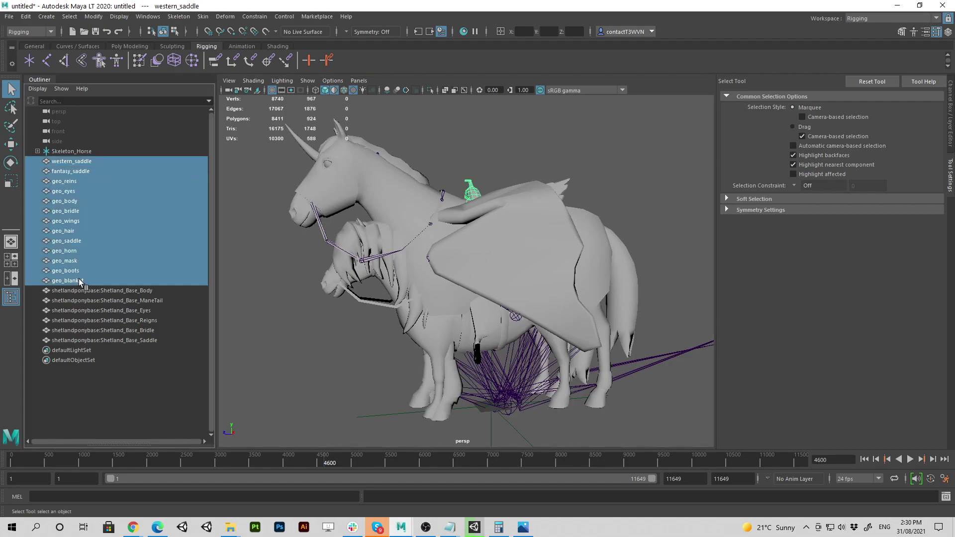
click(452, 148)
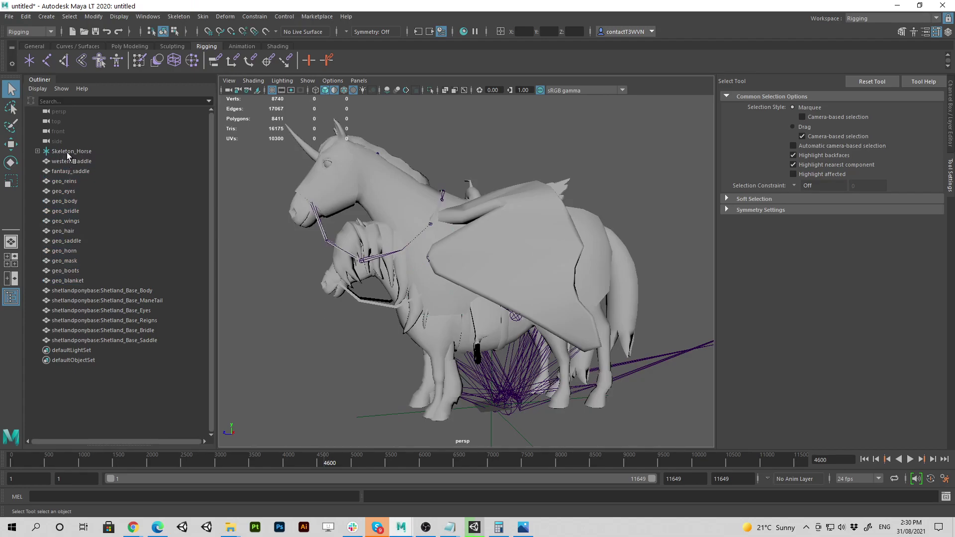
Expand the Skeleton_Horse hierarchy and scale the whole rig down uniformly to about 71 to approximate the pony's size.
click(37, 151)
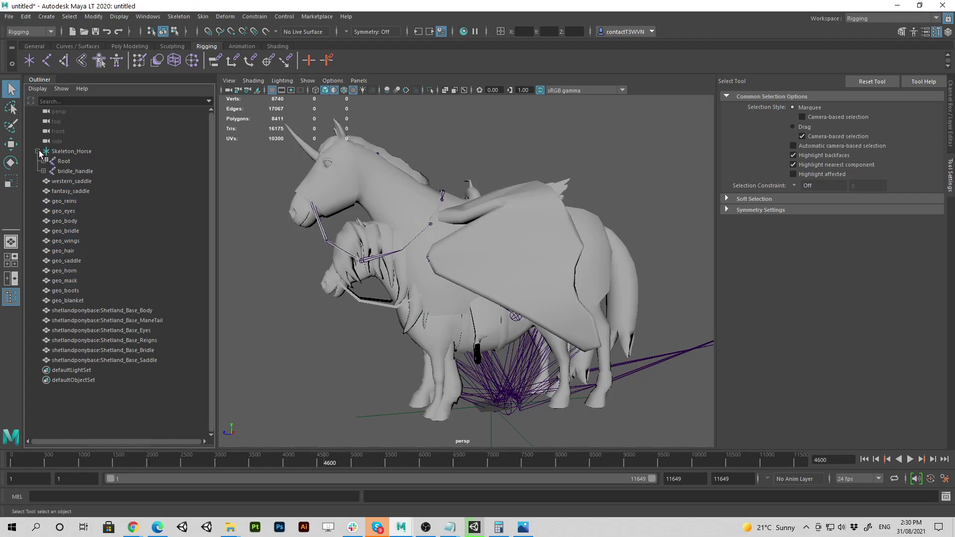
click(86, 151)
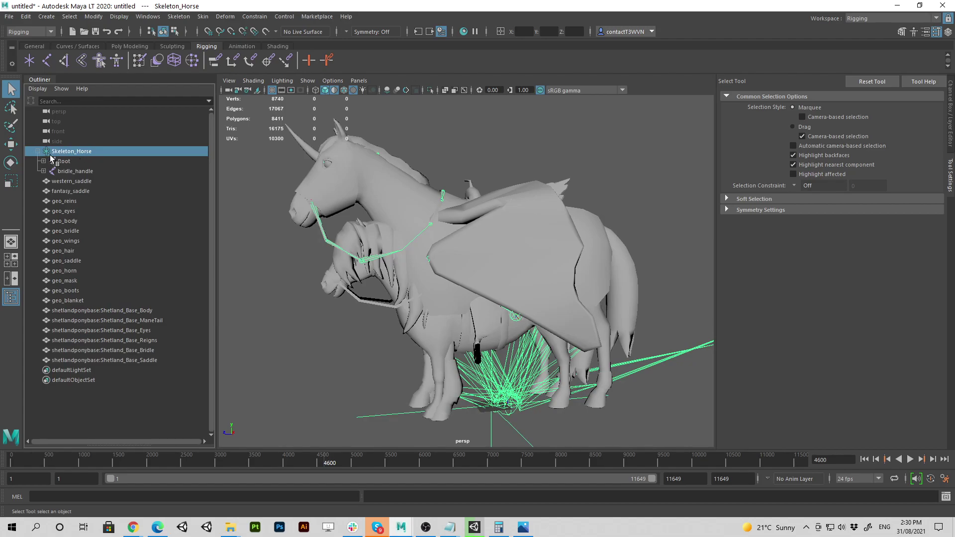
alt+drag(292, 259, 268, 250)
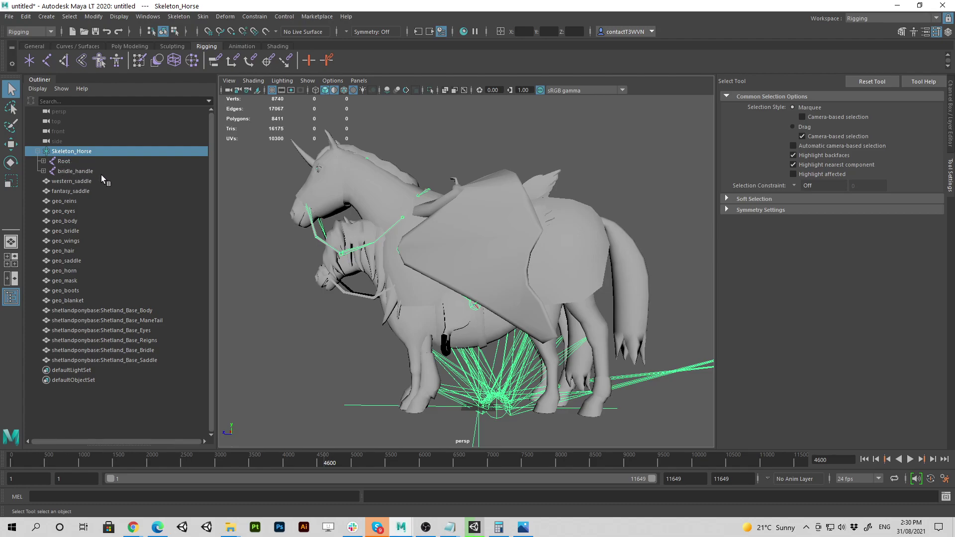
alt+drag(359, 323, 489, 328)
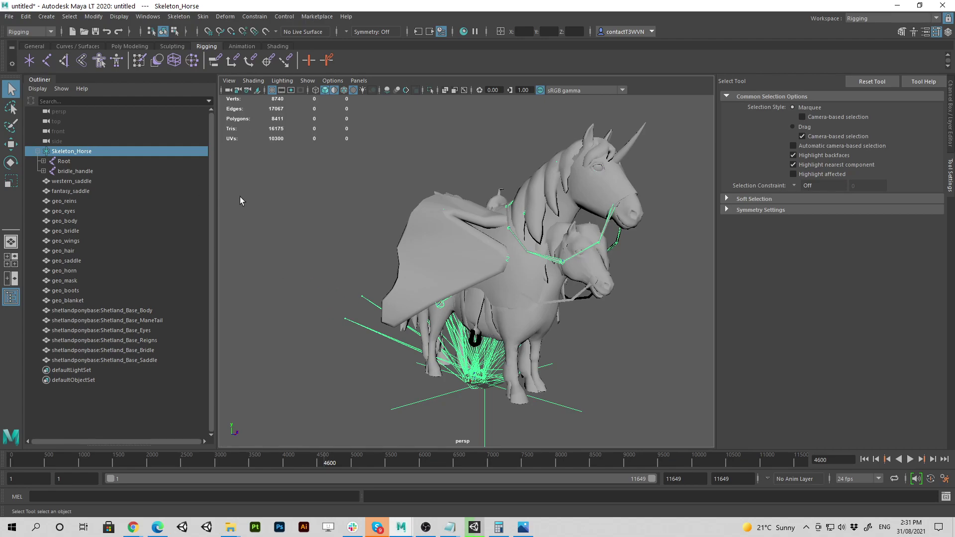
alt+drag(357, 310, 174, 238)
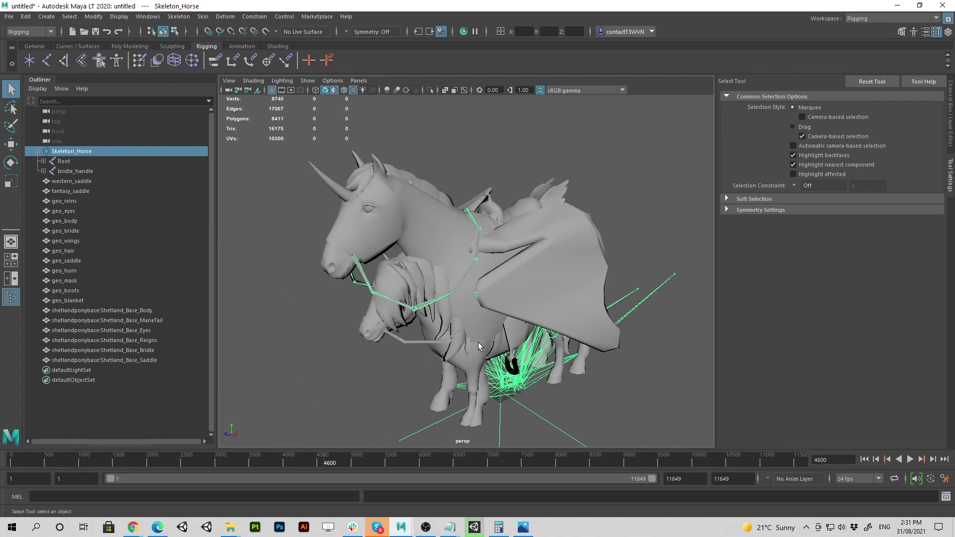
alt+drag(485, 322, 489, 318)
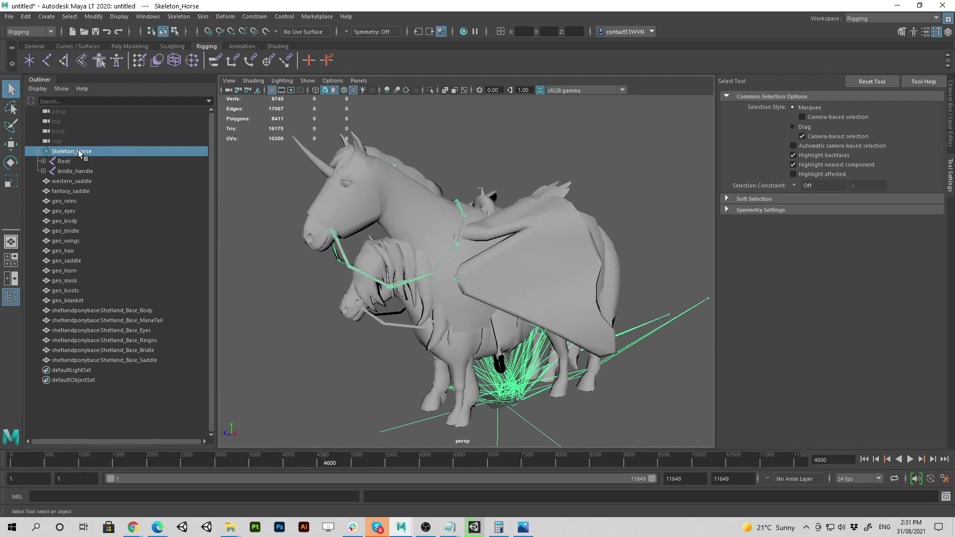
alt+drag(355, 299, 389, 272)
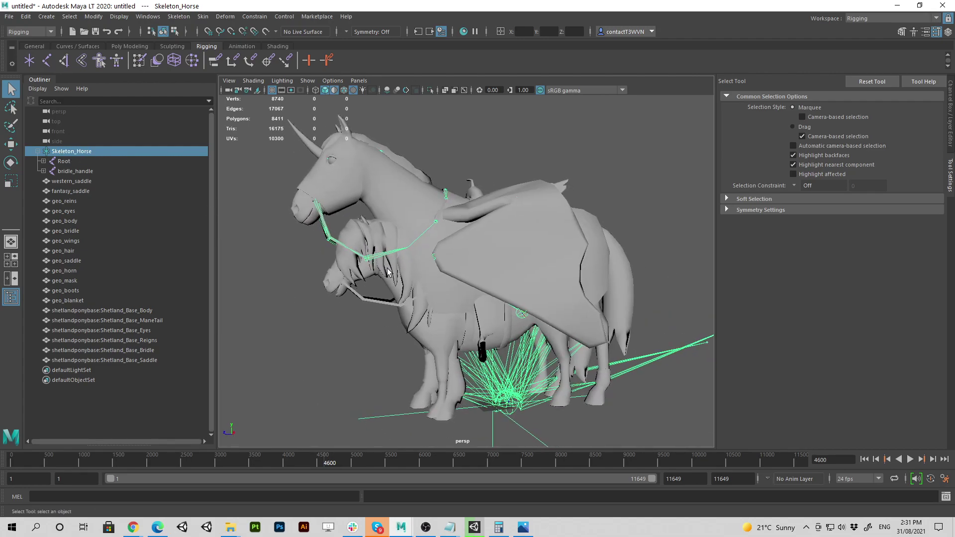
key(r)
drag(494, 411, 384, 427)
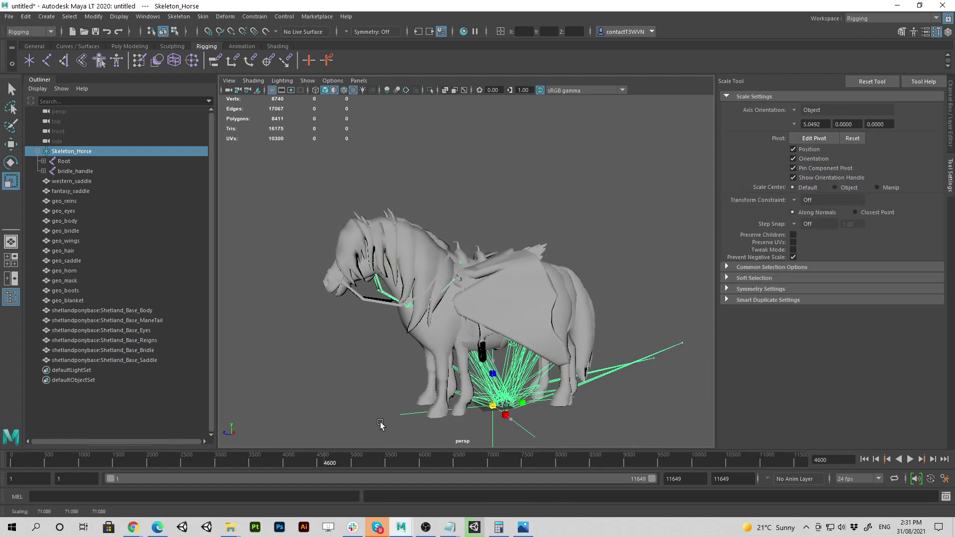
Fine-tune the uniform scale of Skeleton_Horse to about 72 against the pony, and leave the Scale tool.
alt+drag(417, 337, 388, 327)
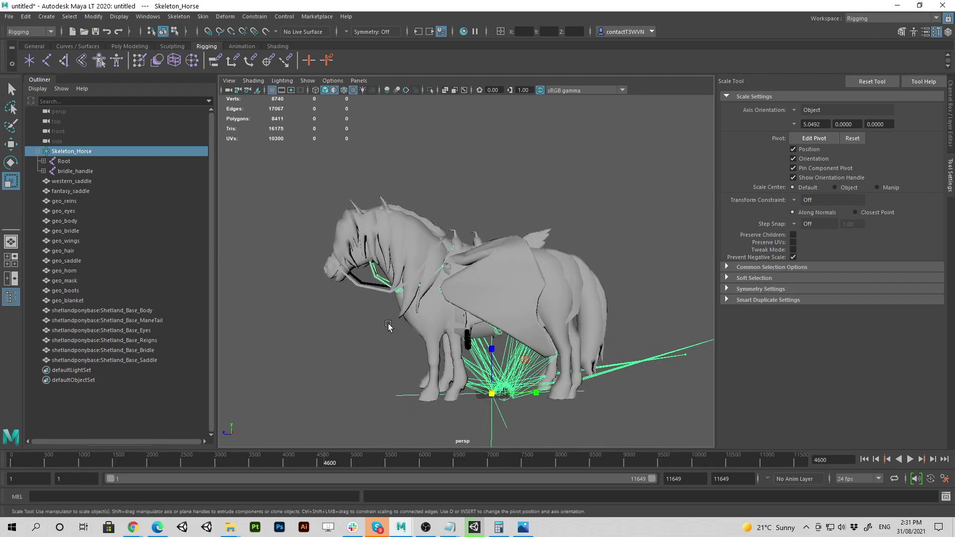
alt+right_drag(388, 327, 470, 329)
alt+drag(470, 329, 472, 349)
alt+right_drag(473, 350, 445, 347)
alt+drag(470, 353, 463, 347)
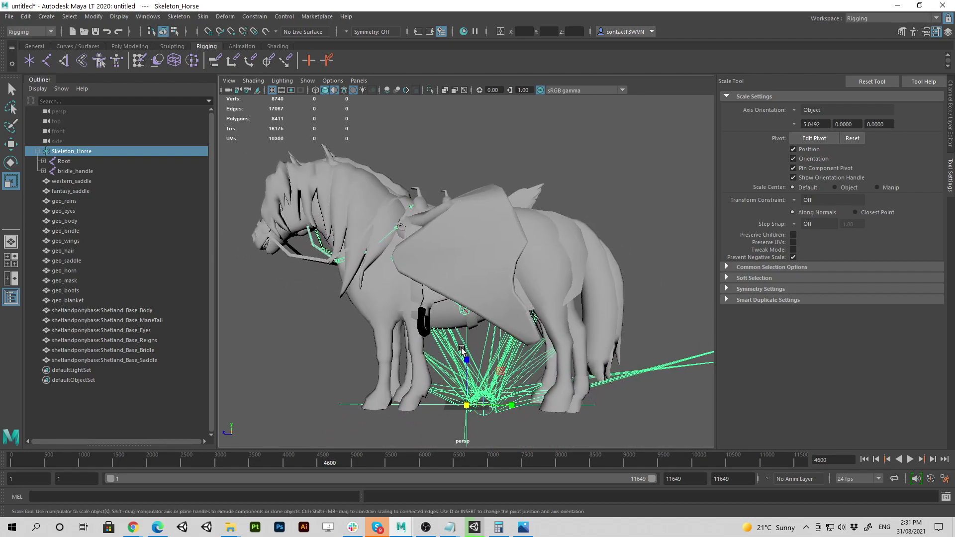
drag(467, 403, 468, 407)
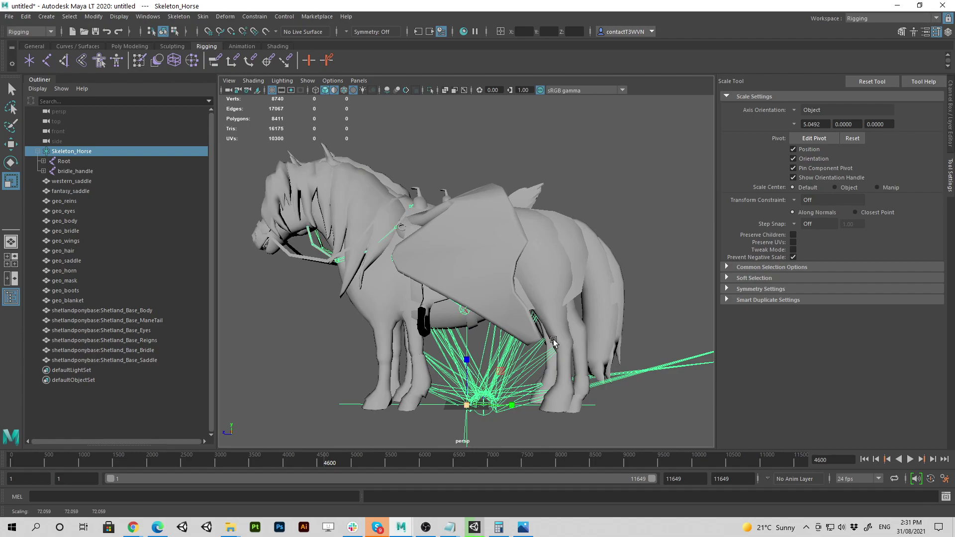
alt+right_drag(551, 338, 466, 319)
alt+drag(443, 303, 470, 321)
alt+right_drag(433, 317, 468, 316)
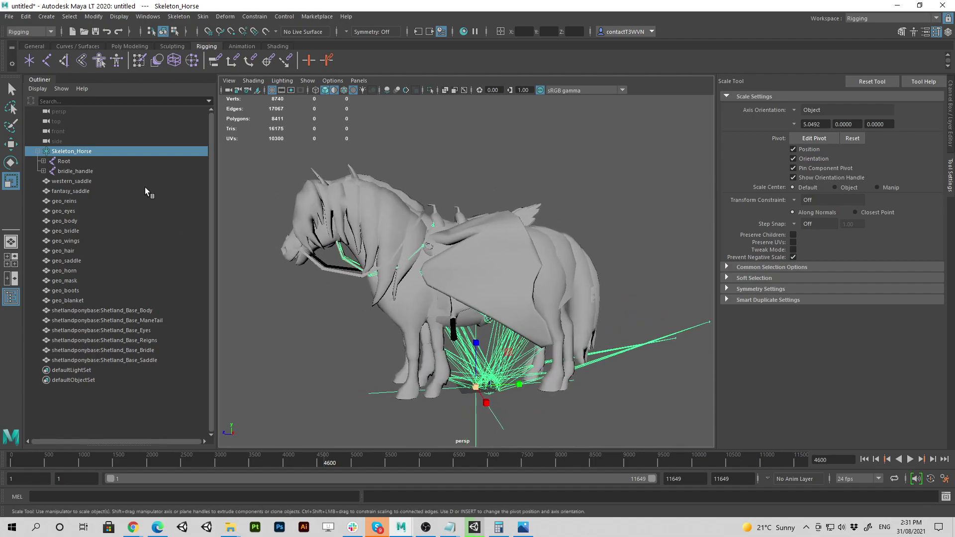
key(q)
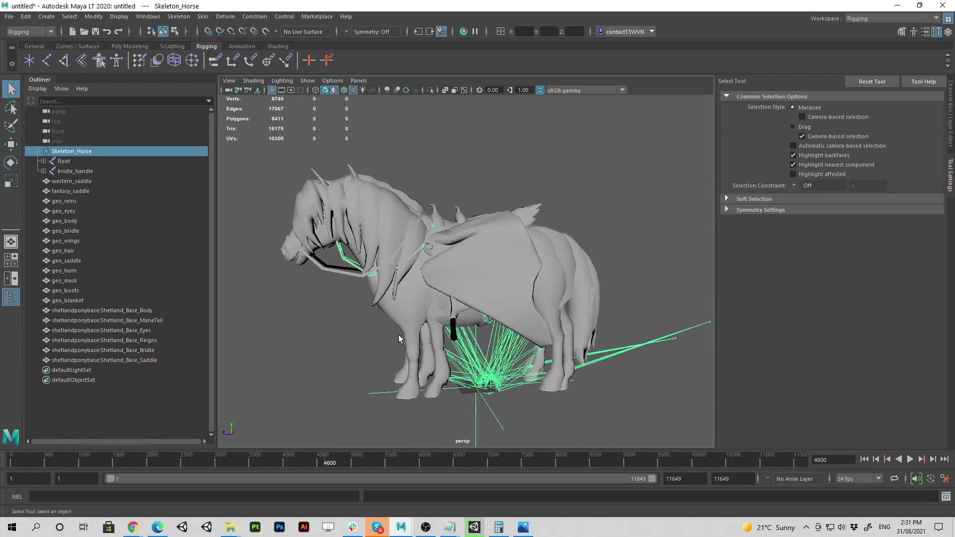
Move all six Shetland_Base meshes, from Body to Saddle, about -9 along Z to align the pony's legs with the horse's.
click(97, 311)
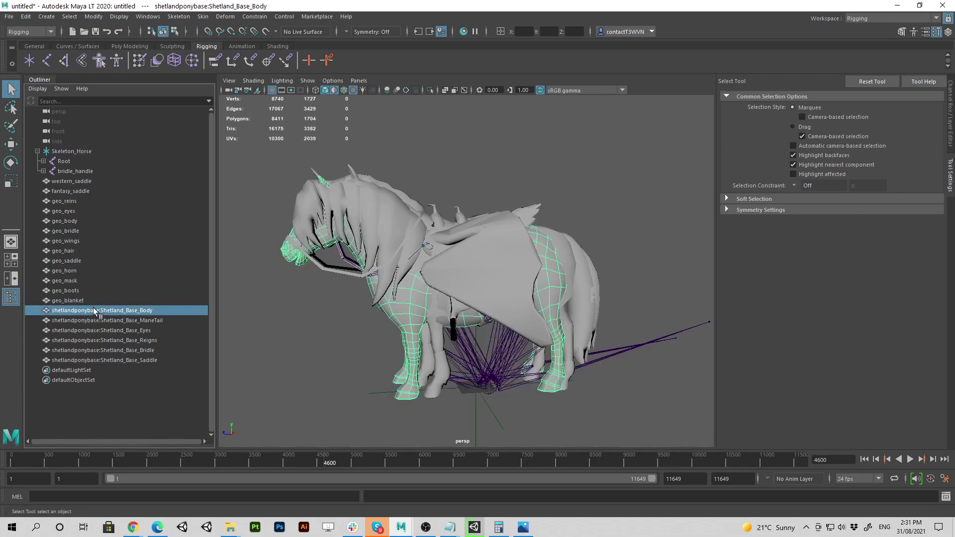
shift+click(108, 357)
key(w)
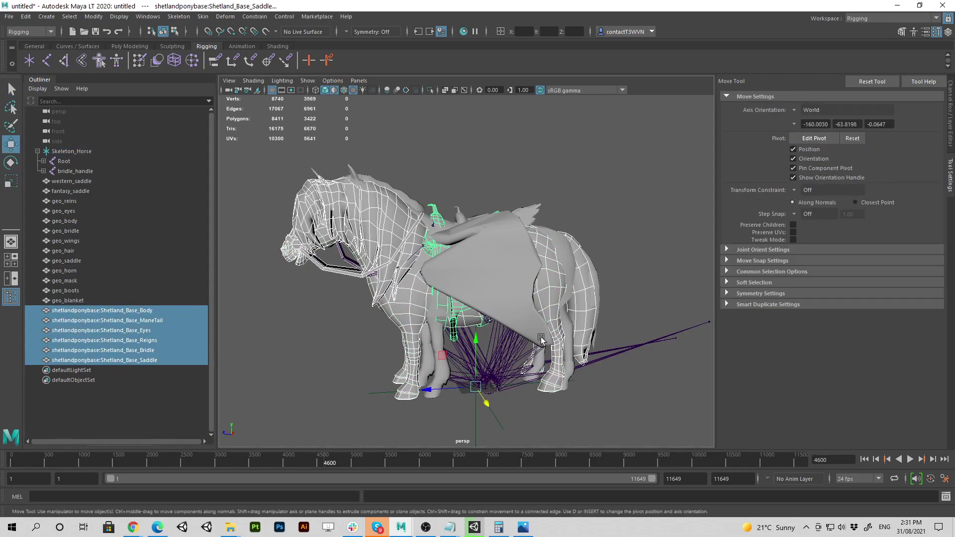
alt+right_drag(413, 352, 586, 413)
alt+middle_drag(512, 419, 522, 303)
alt+right_drag(522, 303, 456, 330)
alt+middle_drag(455, 330, 446, 300)
alt+drag(446, 299, 431, 320)
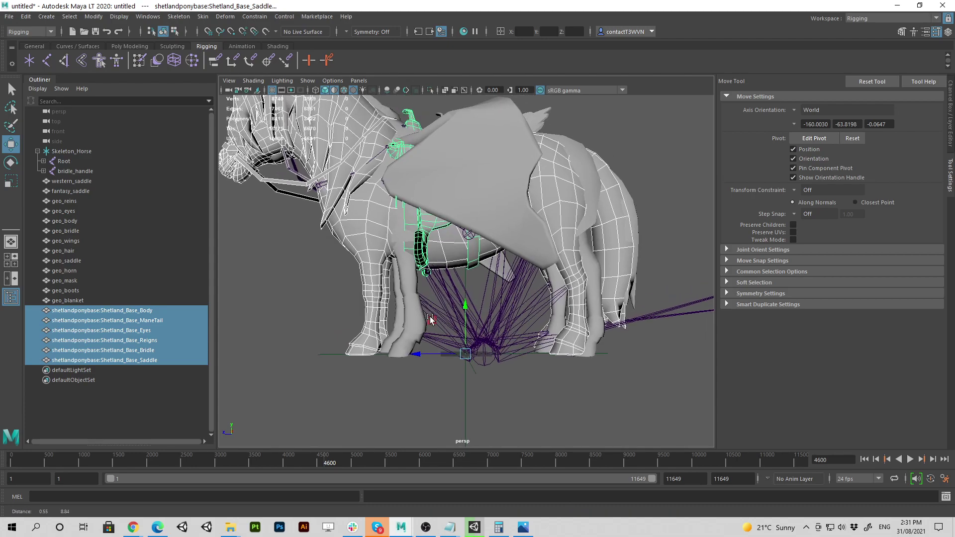
alt+middle_drag(431, 320, 413, 352)
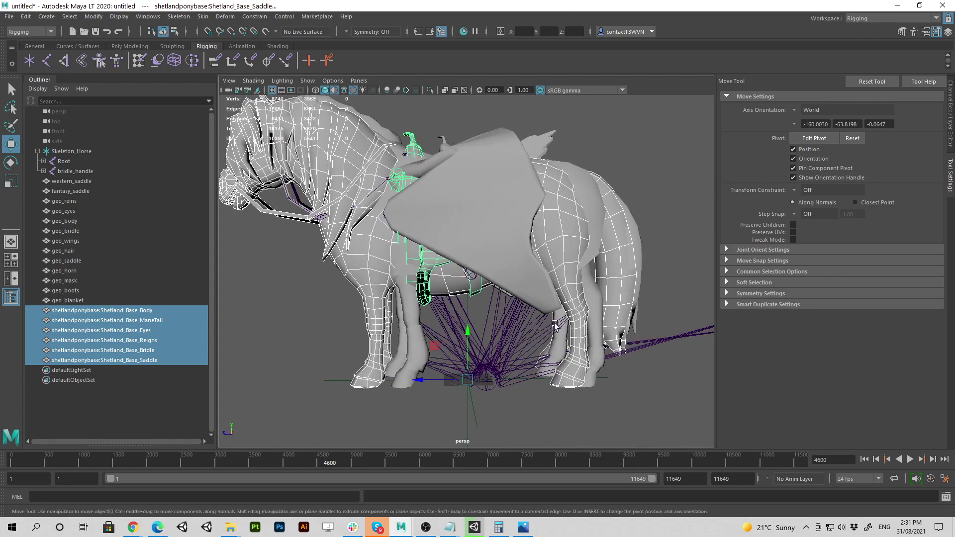
click(426, 382)
mouse_move(427, 383)
mouse_down()
mouse_move(454, 382)
mouse_move(427, 396)
mouse_move(439, 397)
mouse_up()
mouse_move(392, 348)
alt+mouse_down()
mouse_move(412, 350)
mouse_move(390, 359)
alt+mouse_up()
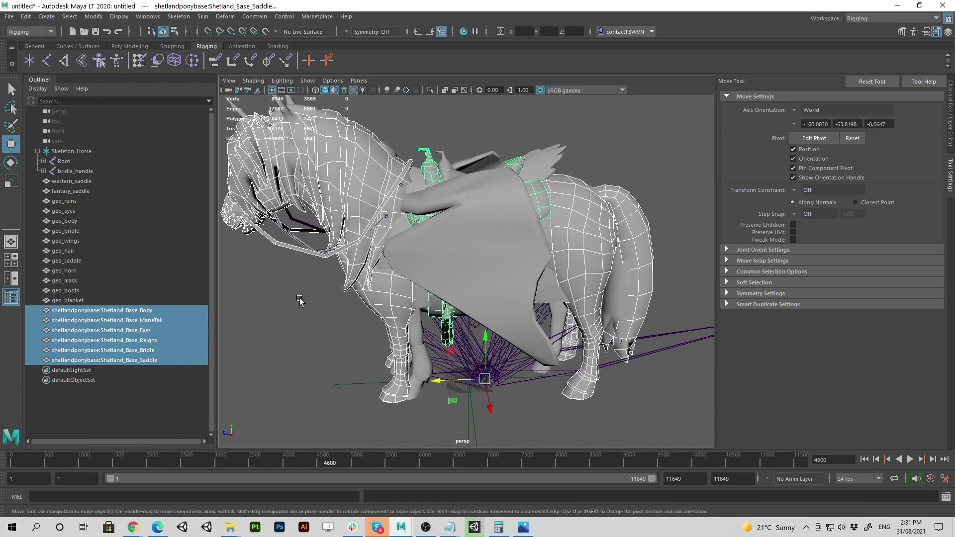
alt+drag(299, 297, 313, 287)
alt+middle_drag(314, 287, 309, 331)
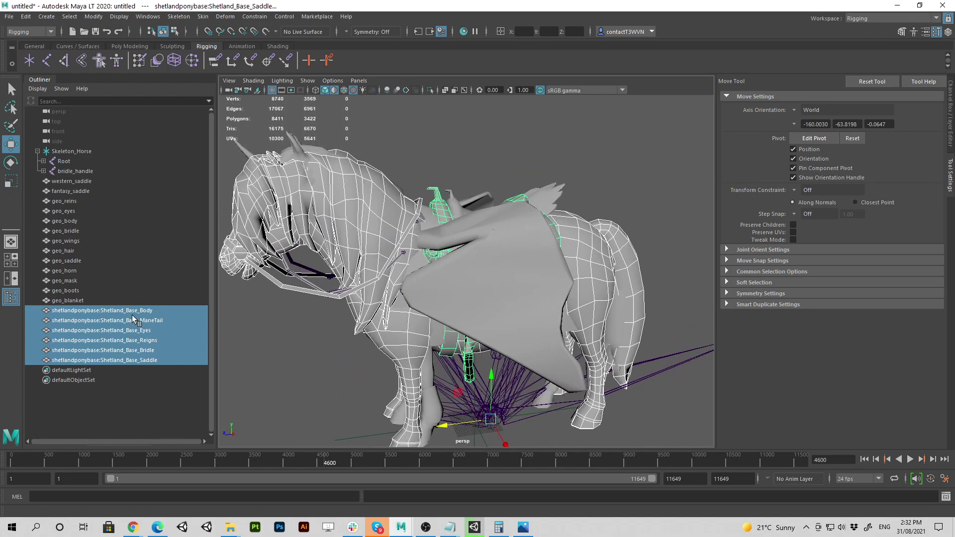
Check the transform values of the Shetland_Base meshes, freeze their transformations, and return to the Select tool.
click(948, 107)
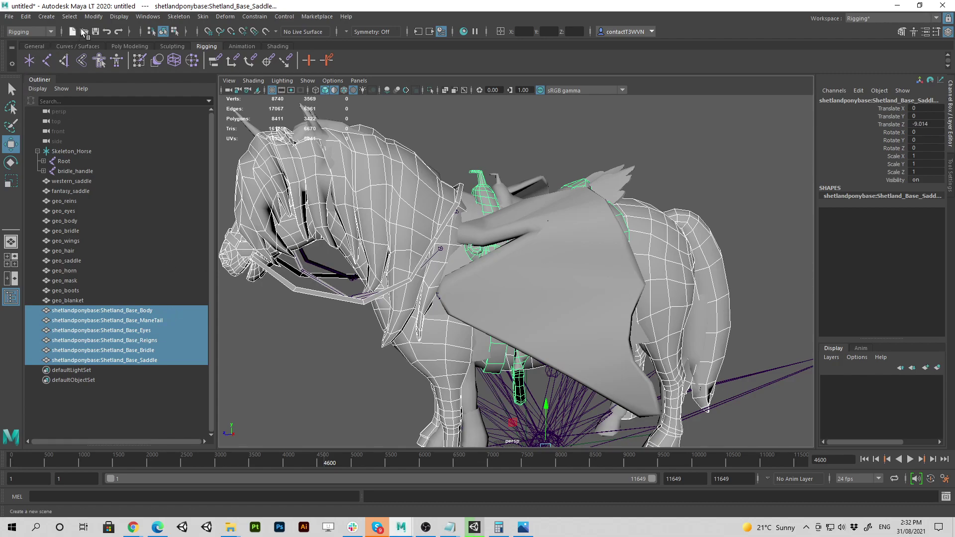
click(93, 16)
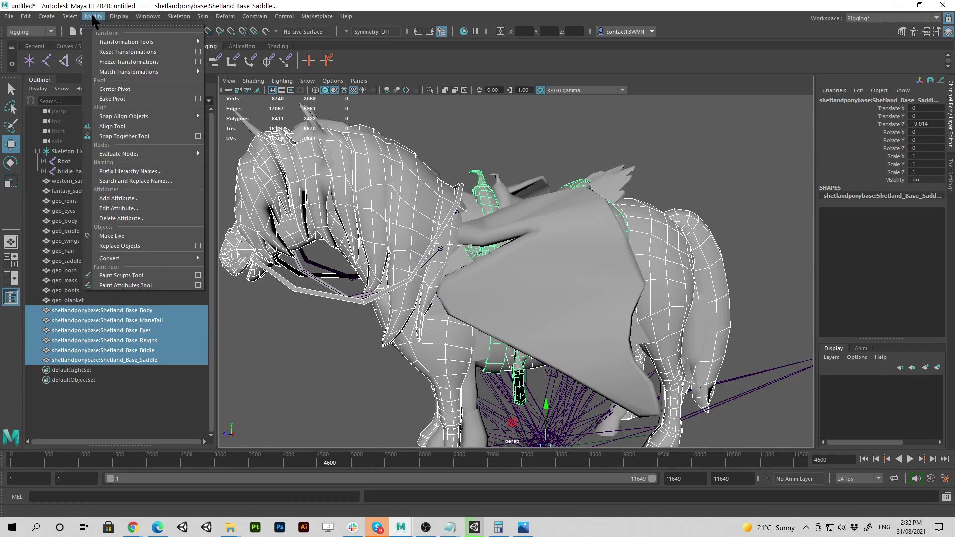
click(125, 62)
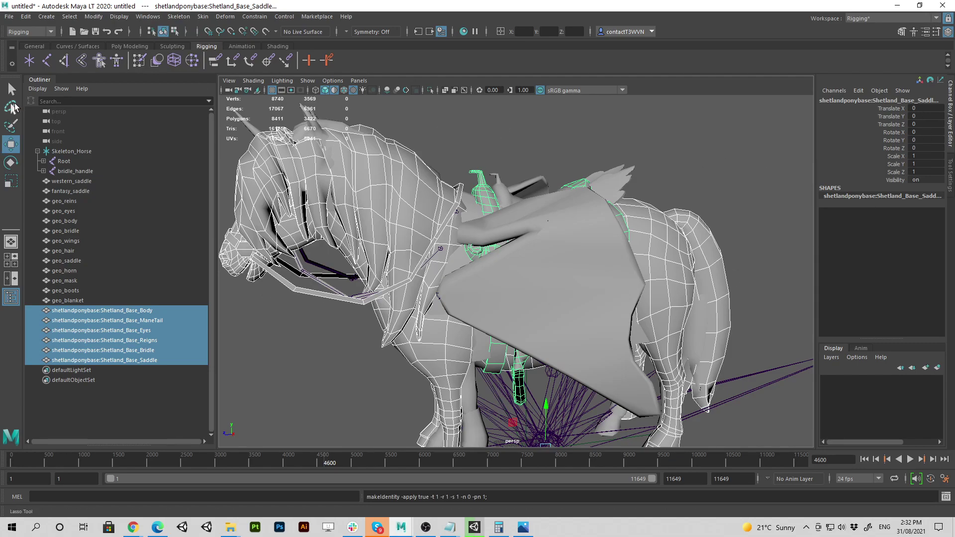
click(11, 89)
scroll(547, 266, down, 2)
alt+drag(535, 272, 458, 253)
scroll(514, 341, up, 6)
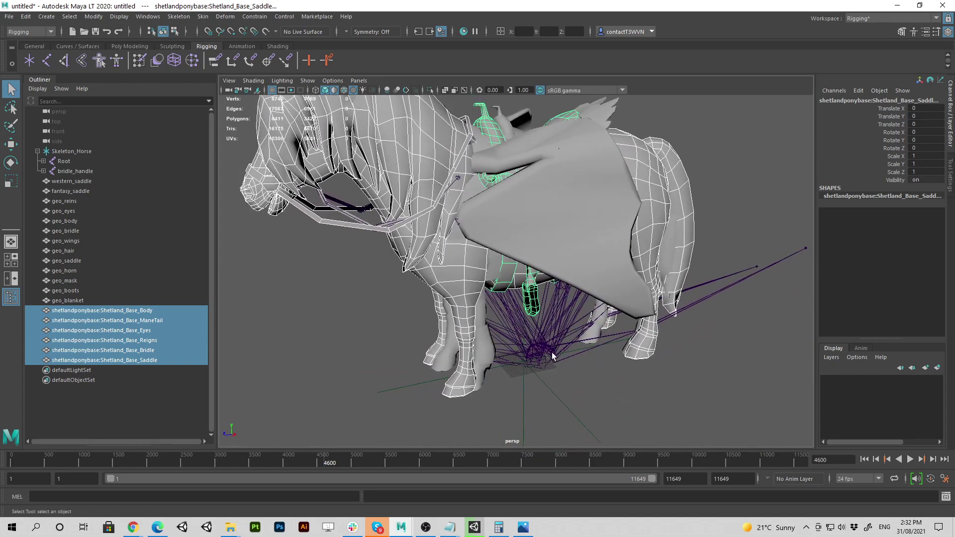
alt+drag(533, 298, 560, 351)
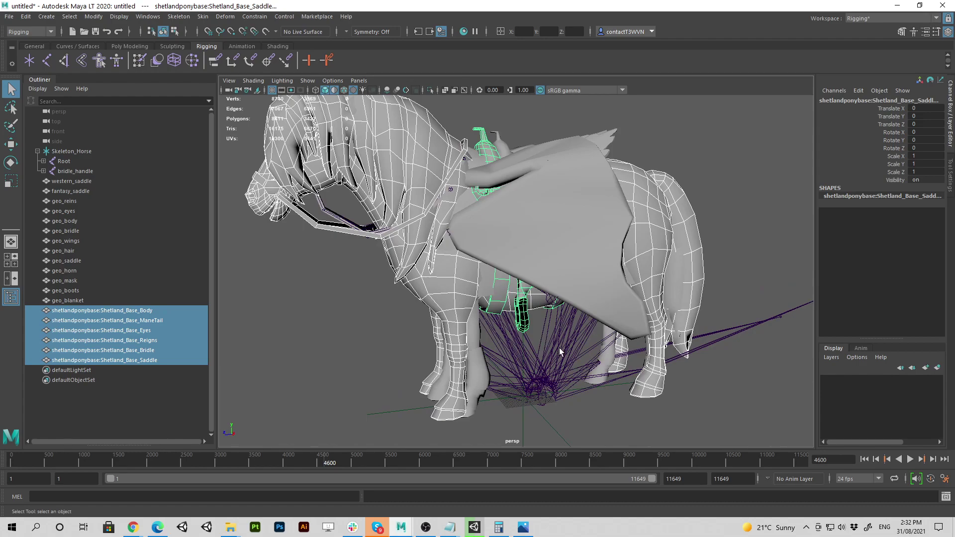
click(475, 338)
click(202, 16)
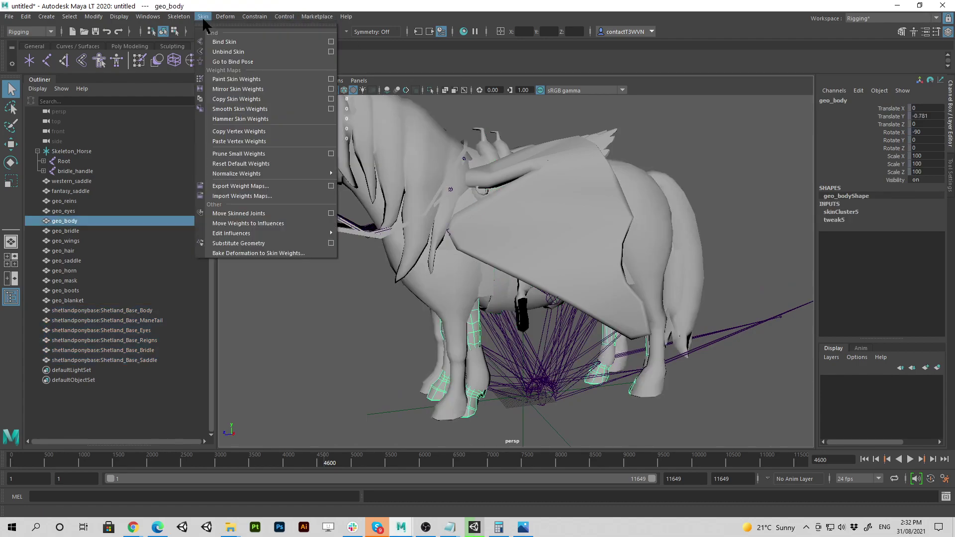
click(388, 14)
scroll(459, 252, down, 7)
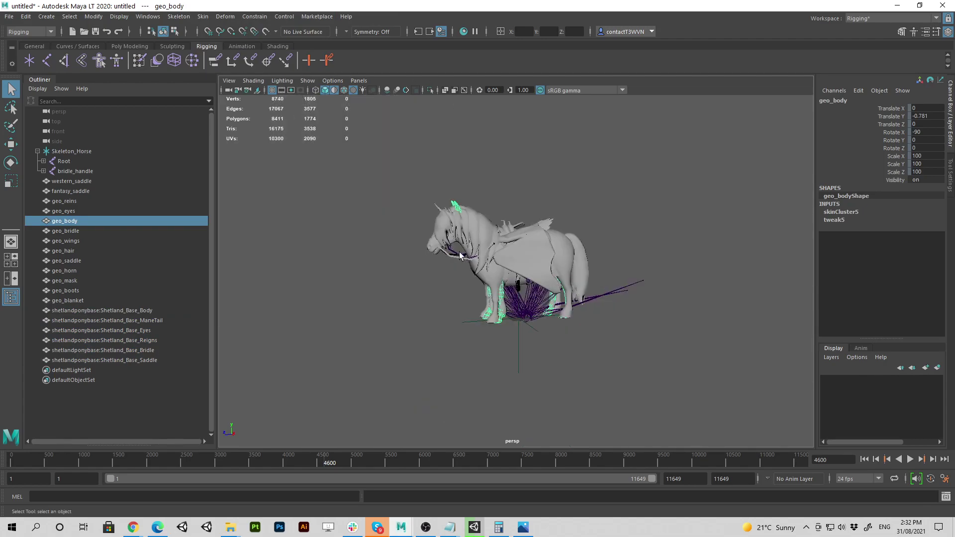
alt+middle_drag(459, 251, 464, 288)
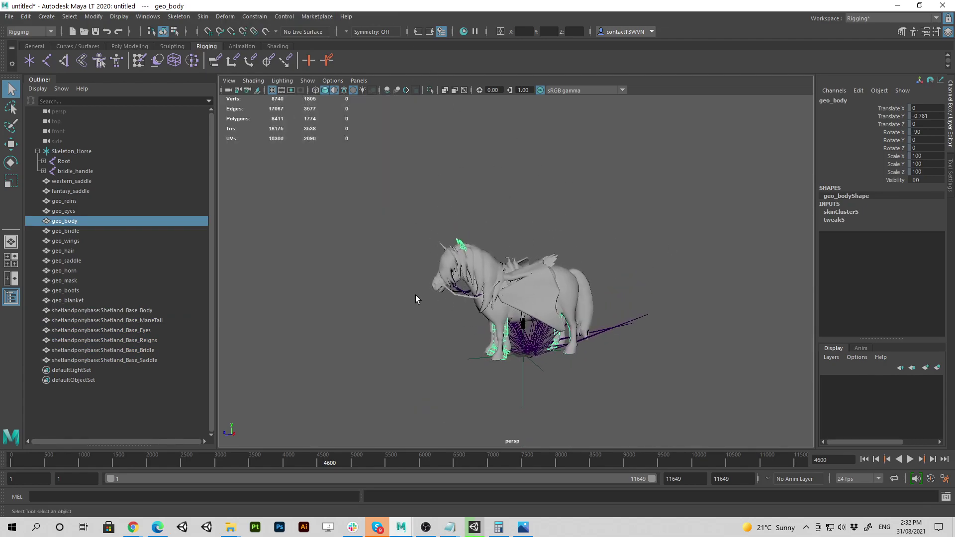
alt+right_drag(416, 294, 621, 279)
alt+middle_drag(620, 279, 629, 236)
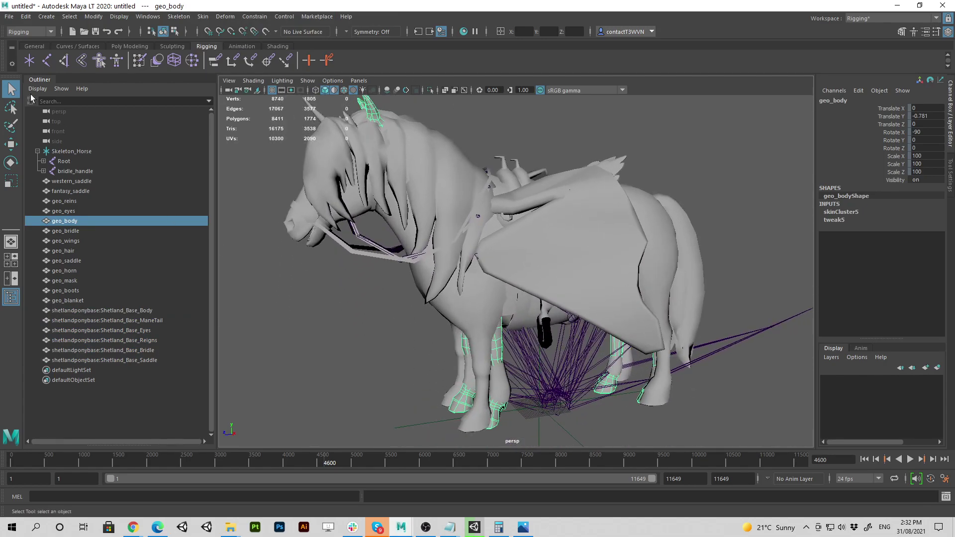
List all non-DAG nodes in the Outliner, filter them by "bind", and delete the bindPose1 node.
click(31, 98)
click(33, 105)
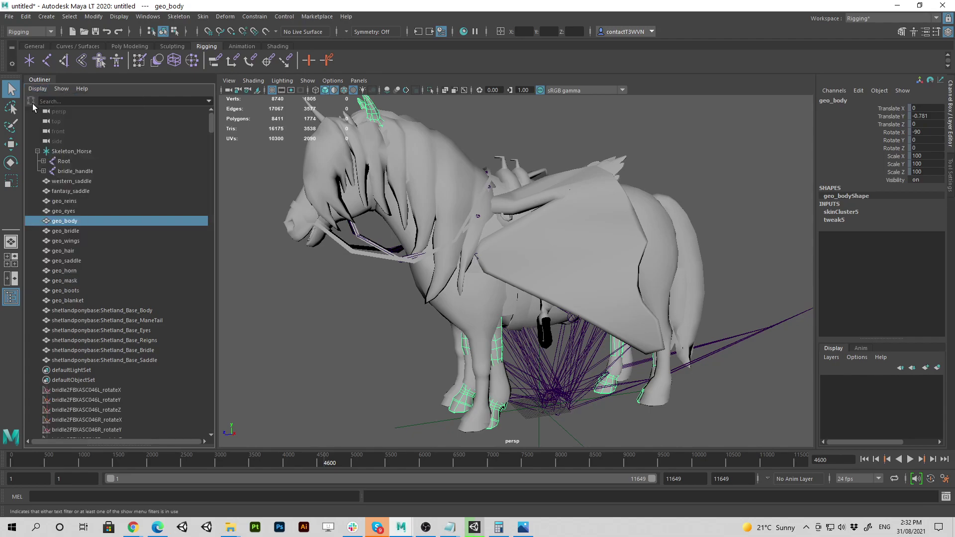
text(bind)
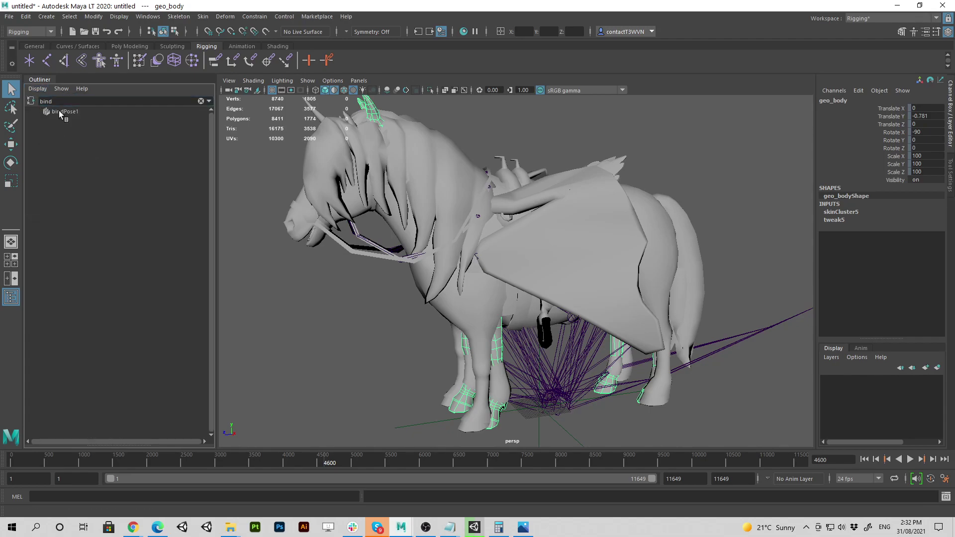
click(61, 112)
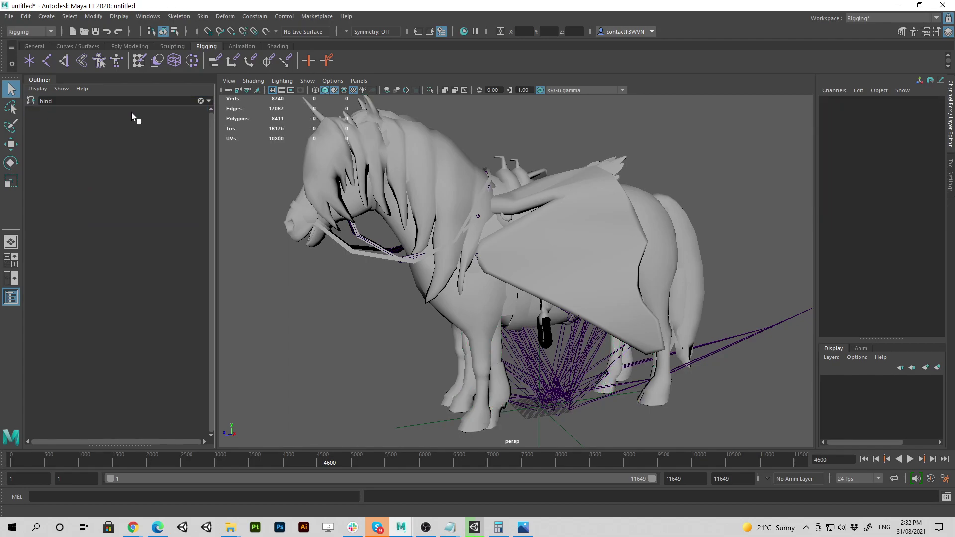
Clear the "bind" filter and limit the Outliner to DAG objects only.
click(200, 101)
click(38, 89)
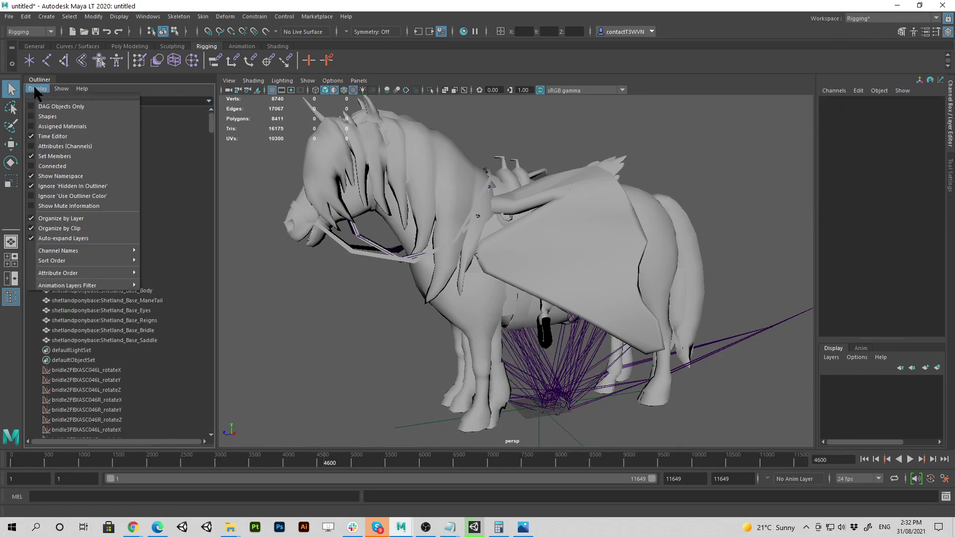
click(33, 106)
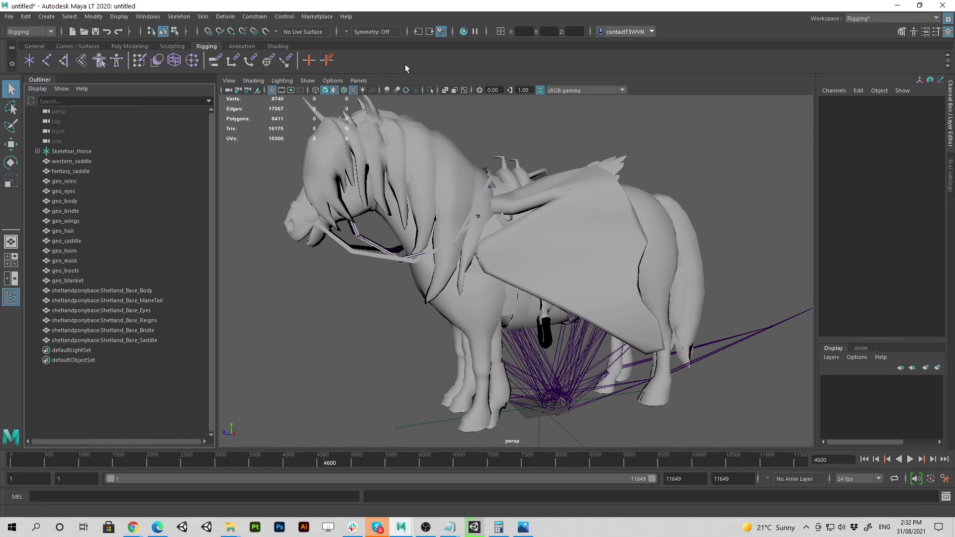
Bind the Shetland_Base_Body mesh to the Skeleton_Horse rig, selecting its whole expanded joint hierarchy down to the bridle_handle joints.
alt+middle_drag(471, 315, 477, 300)
mouse_move(499, 340)
alt+mouse_down()
mouse_move(460, 341)
mouse_move(500, 345)
alt+mouse_up()
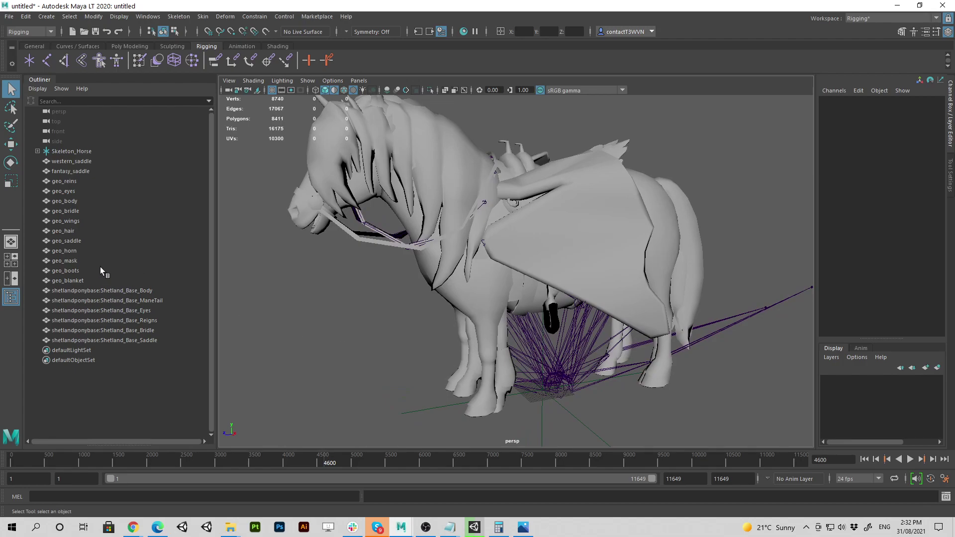
shift+click(38, 151)
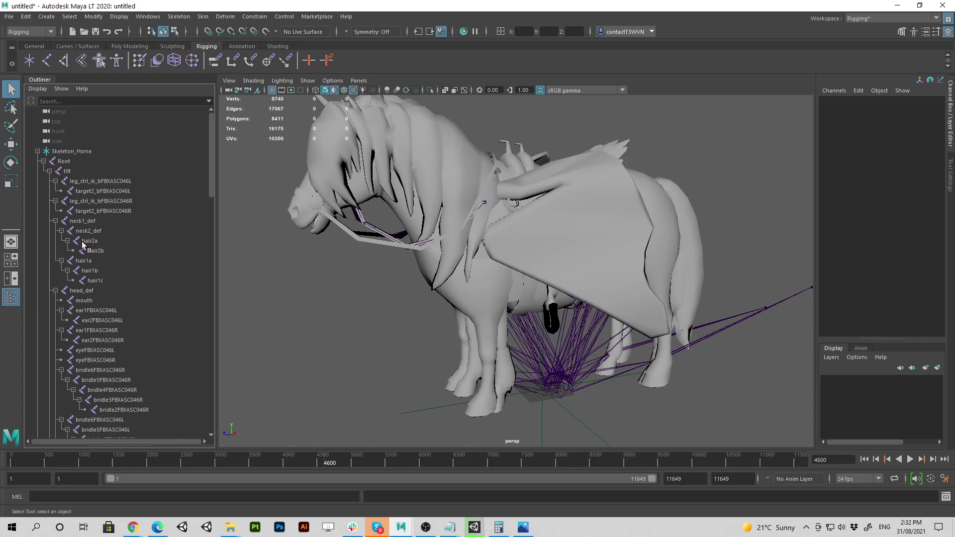
click(71, 151)
scroll(101, 255, down, 10)
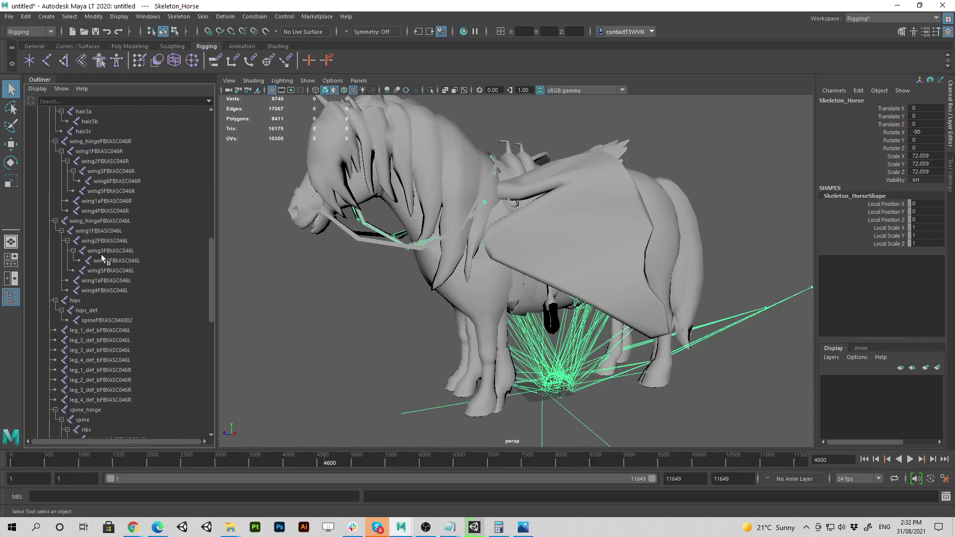
shift+click(77, 221)
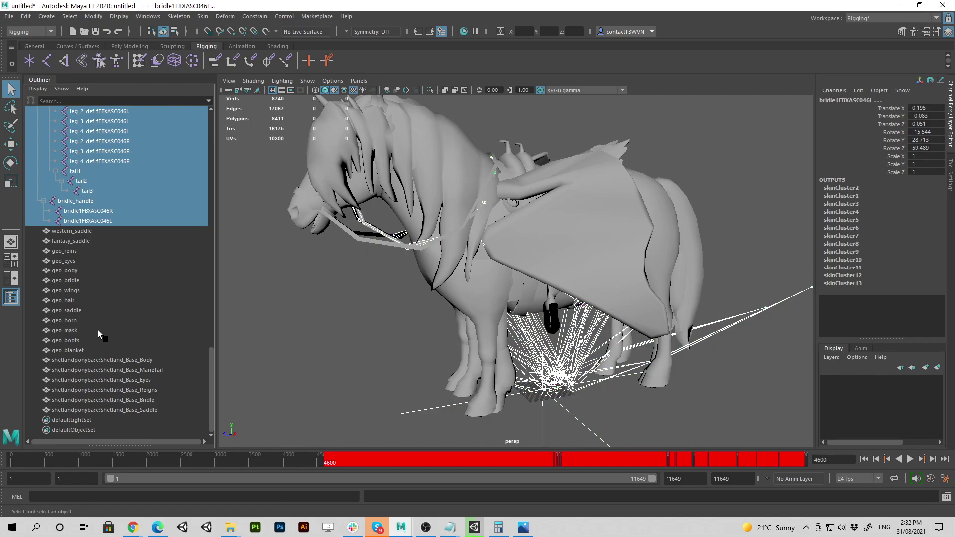
ctrl+click(120, 360)
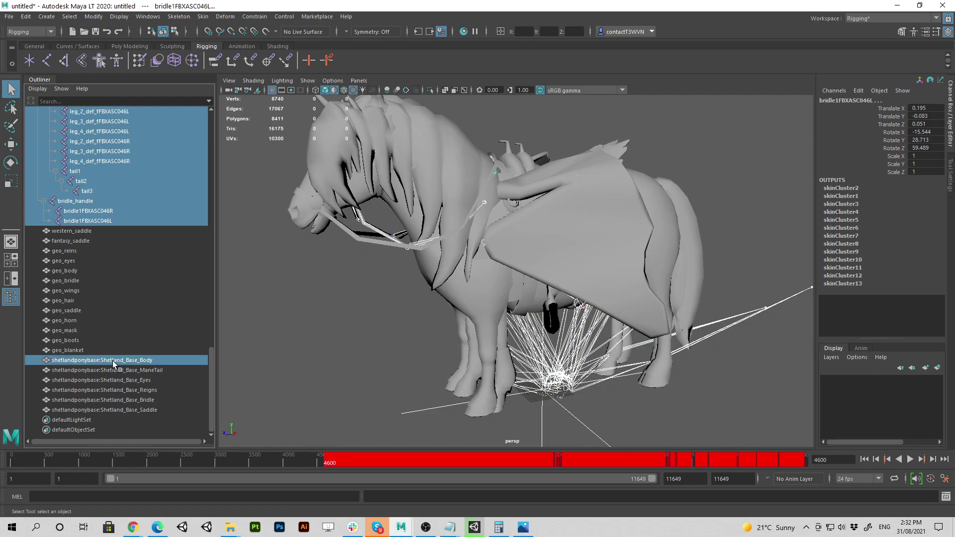
alt+drag(499, 286, 444, 286)
click(203, 17)
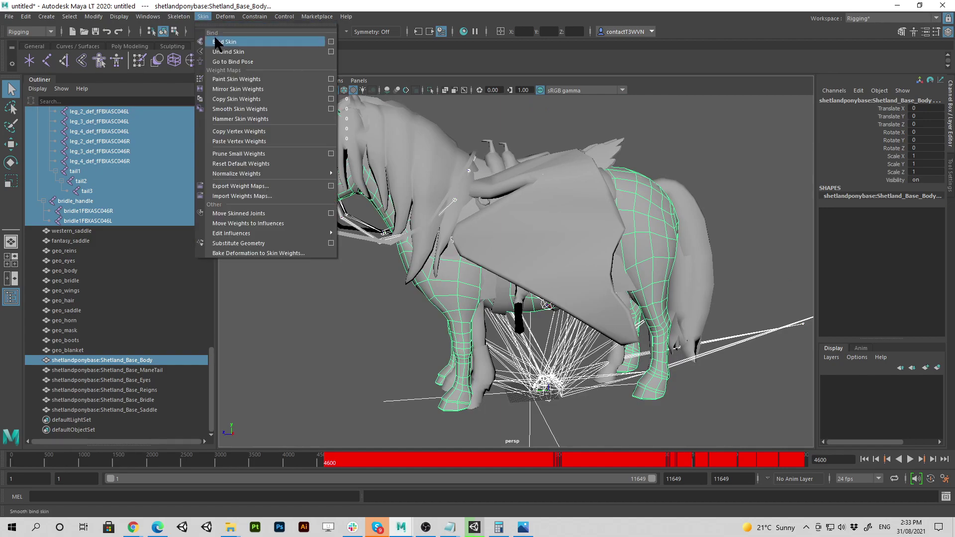
click(215, 41)
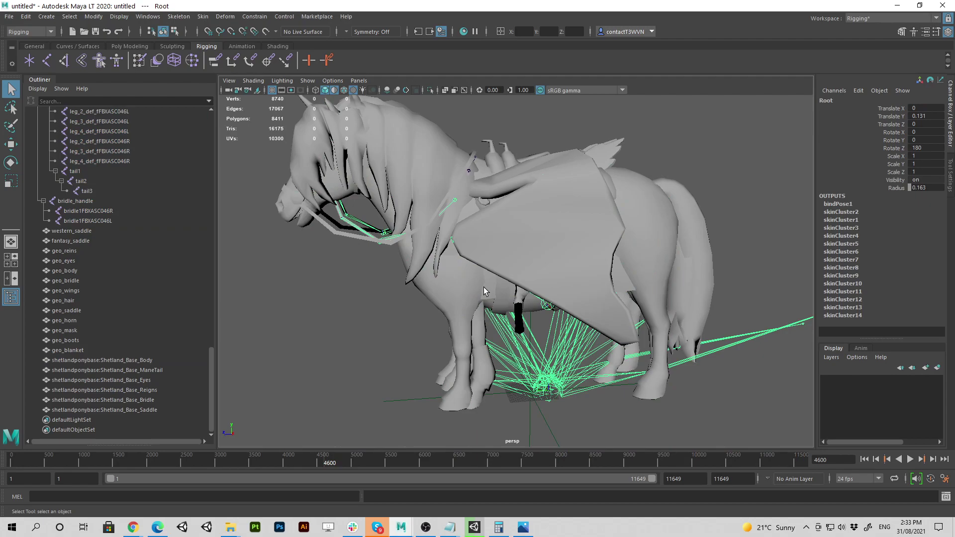
Collapse the Skeleton_Horse hierarchy, inspect the bound pony from several angles, and select Shetland_Base_Body to check its skin inputs.
alt+drag(483, 288, 505, 321)
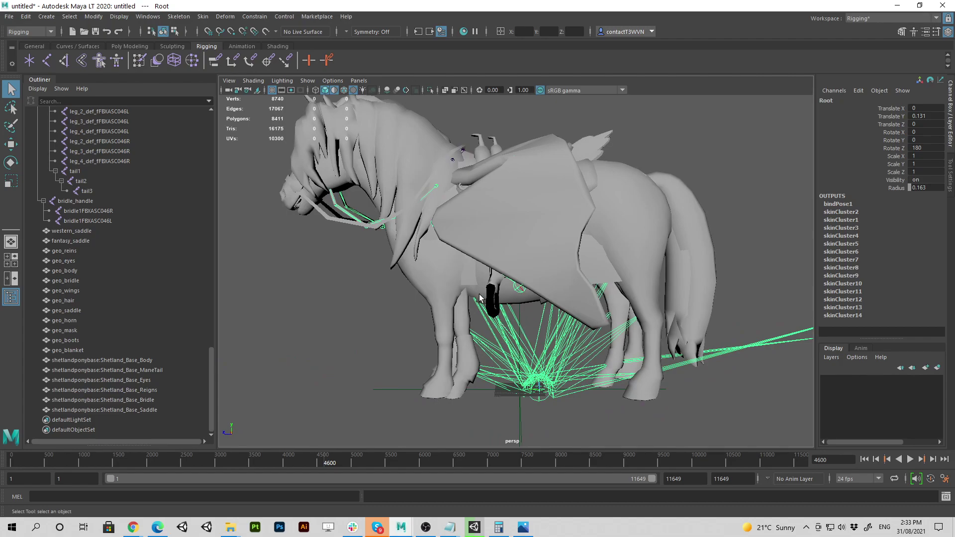
drag(211, 360, 196, 129)
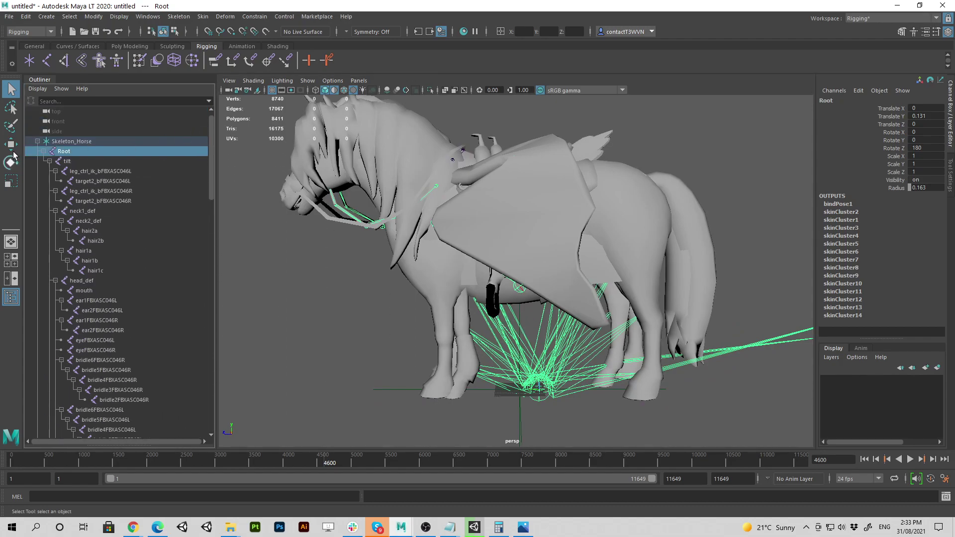
click(38, 142)
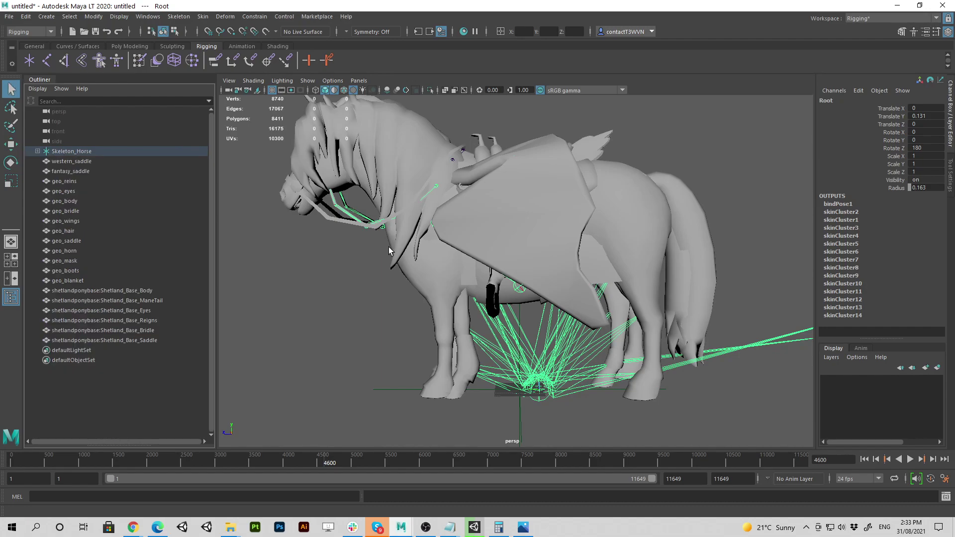
mouse_move(416, 287)
alt+mouse_down()
mouse_move(488, 295)
mouse_move(479, 307)
mouse_move(427, 297)
alt+mouse_up()
scroll(477, 305, down, 3)
alt+drag(540, 275, 582, 328)
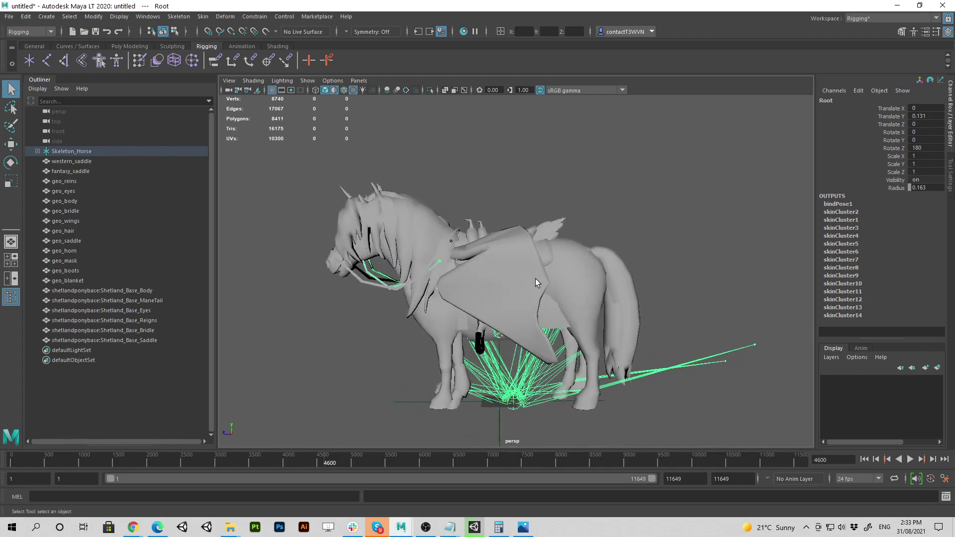
alt+drag(535, 279, 516, 249)
alt+right_drag(468, 256, 533, 292)
alt+drag(533, 292, 493, 288)
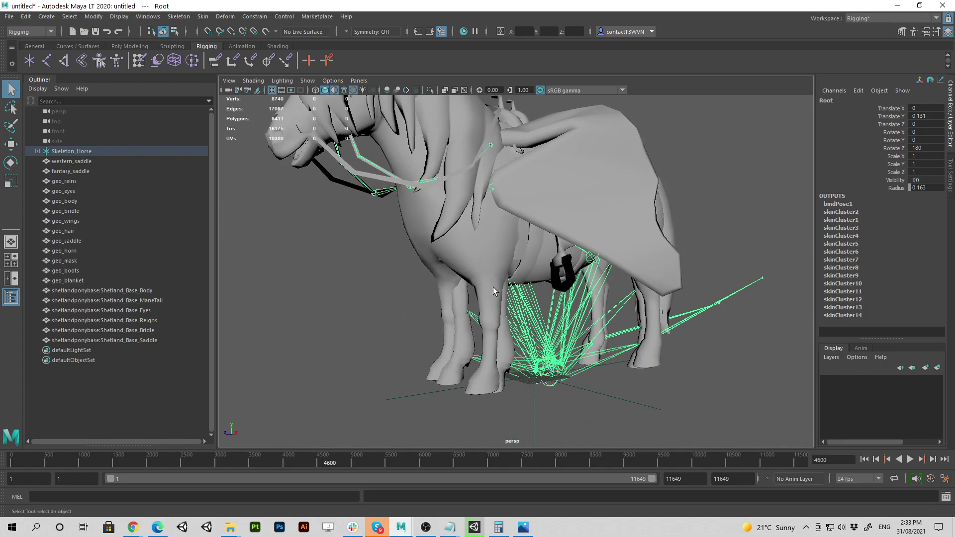
key(Down)
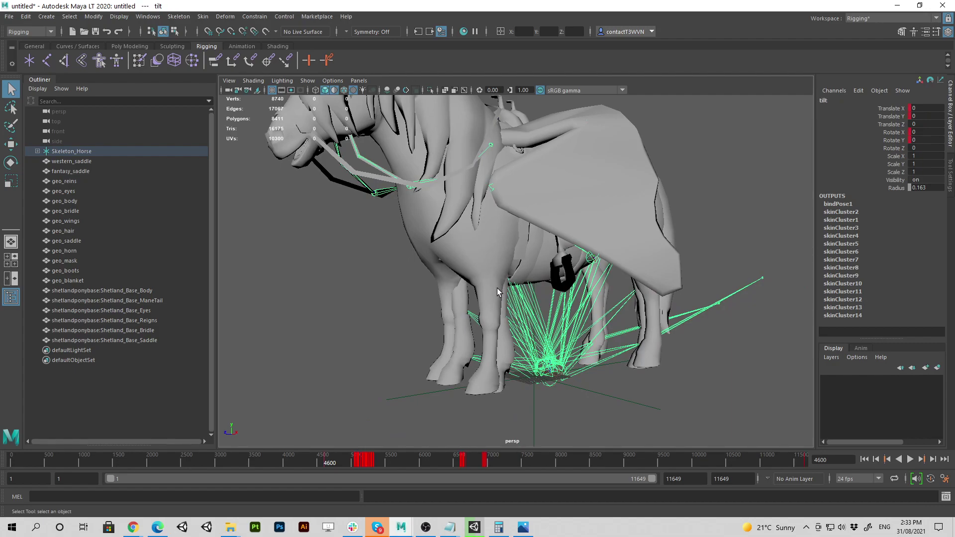
click(408, 217)
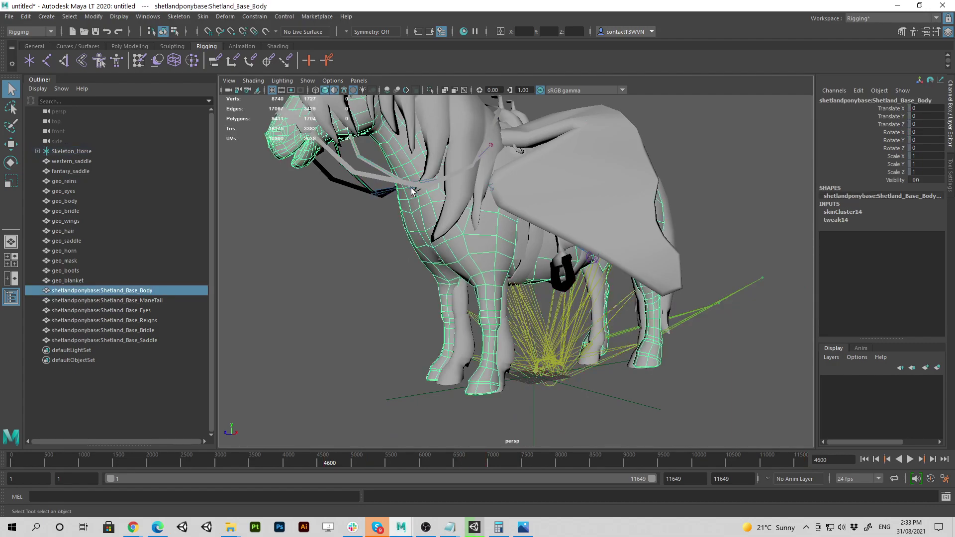
alt+drag(413, 192, 377, 192)
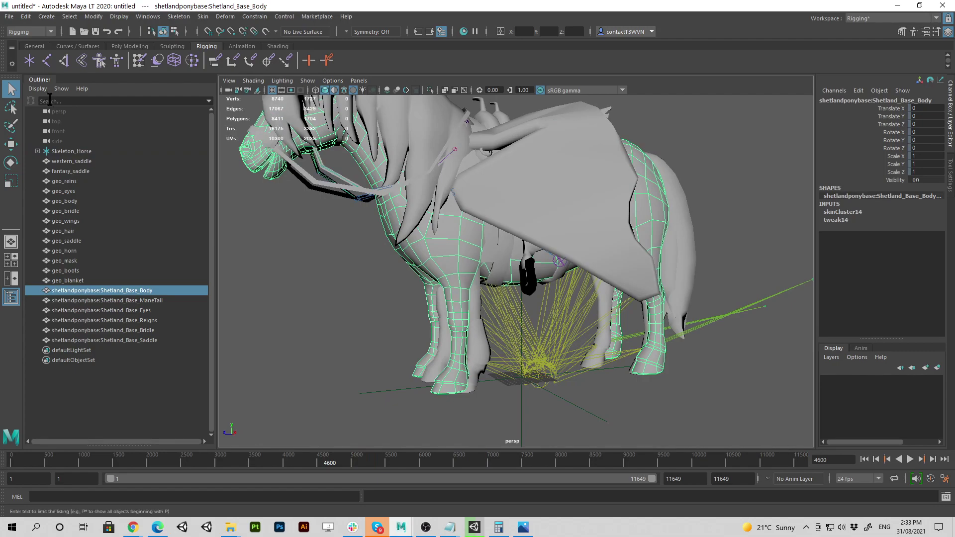
Include non-DAG nodes in the Outliner again and filter the list by "bind".
click(31, 101)
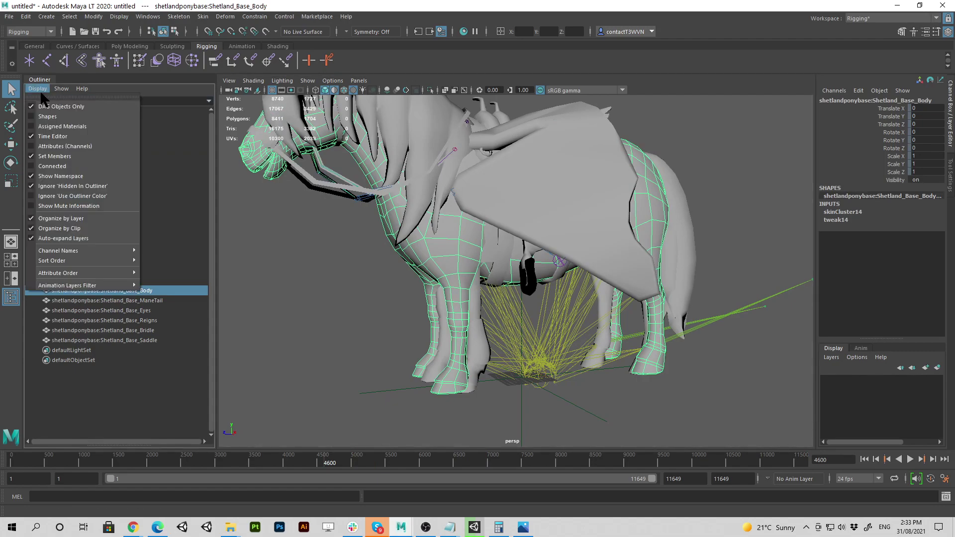
click(33, 106)
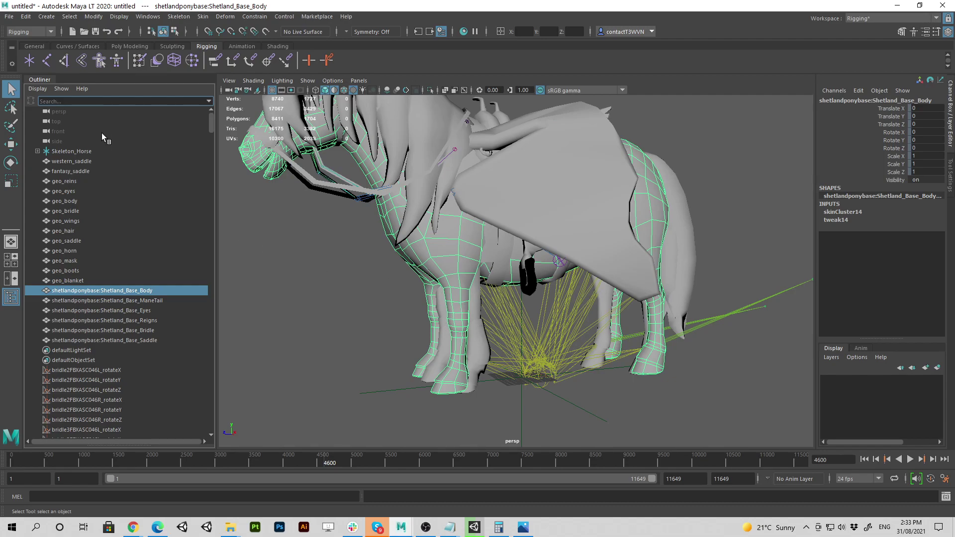
text(bind)
key(Return)
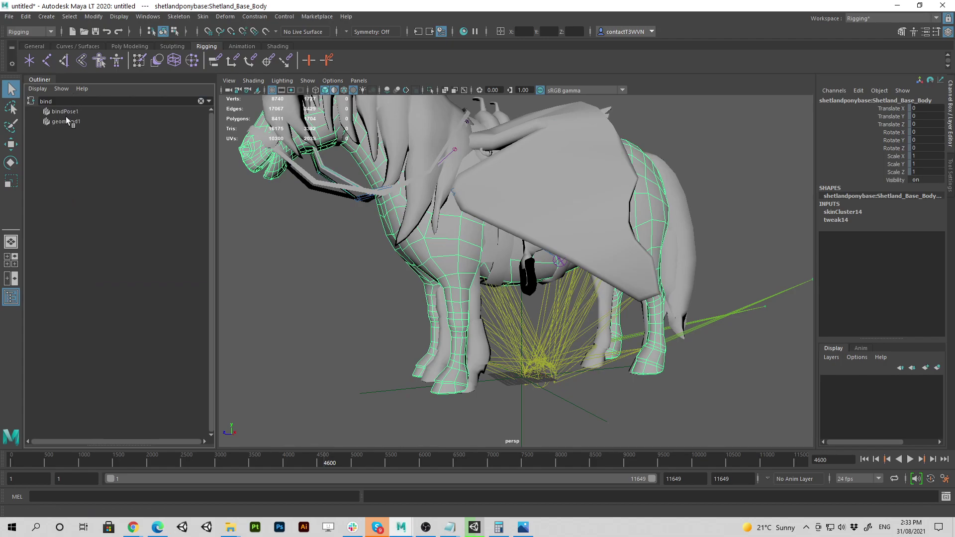
Unbind the skin from the Shetland_Base_Body mesh and clear the selection.
click(395, 305)
click(428, 256)
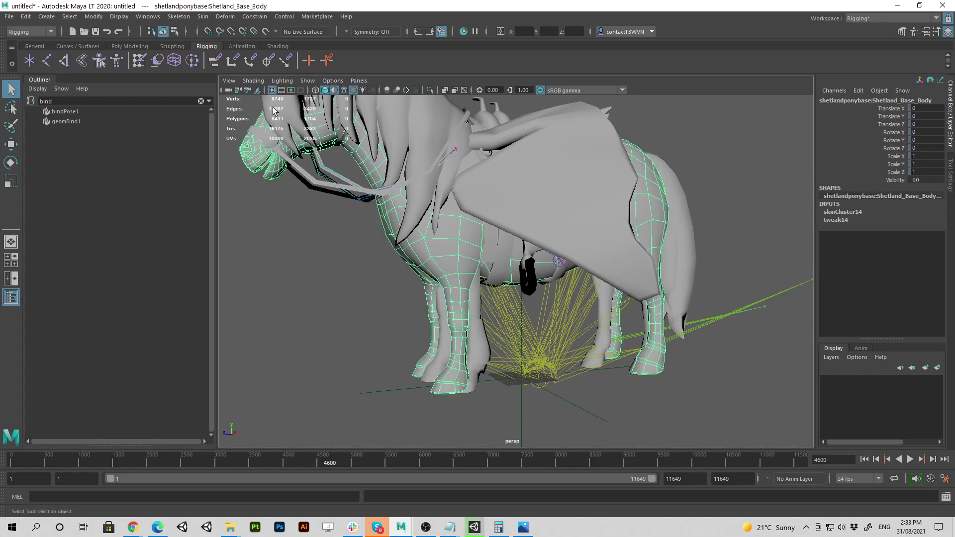
click(204, 16)
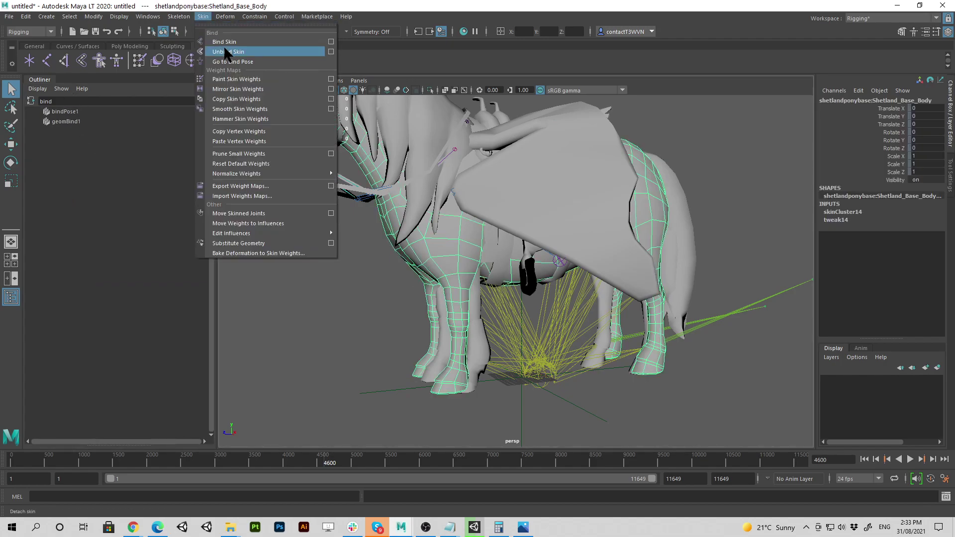
click(223, 45)
click(277, 280)
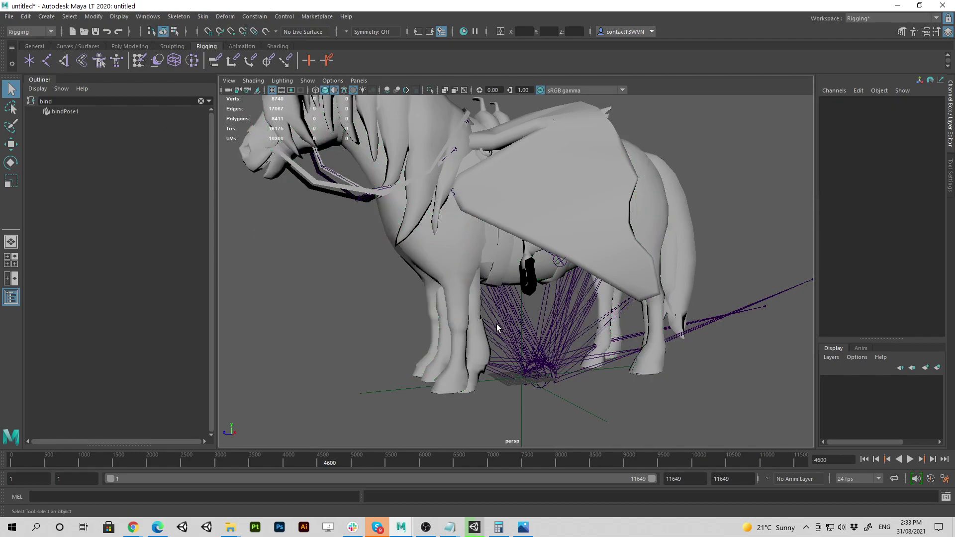
Inspect the overlapping horse and pony legs up close, and select and frame the horse's geo_body mesh.
alt+drag(371, 274, 224, 215)
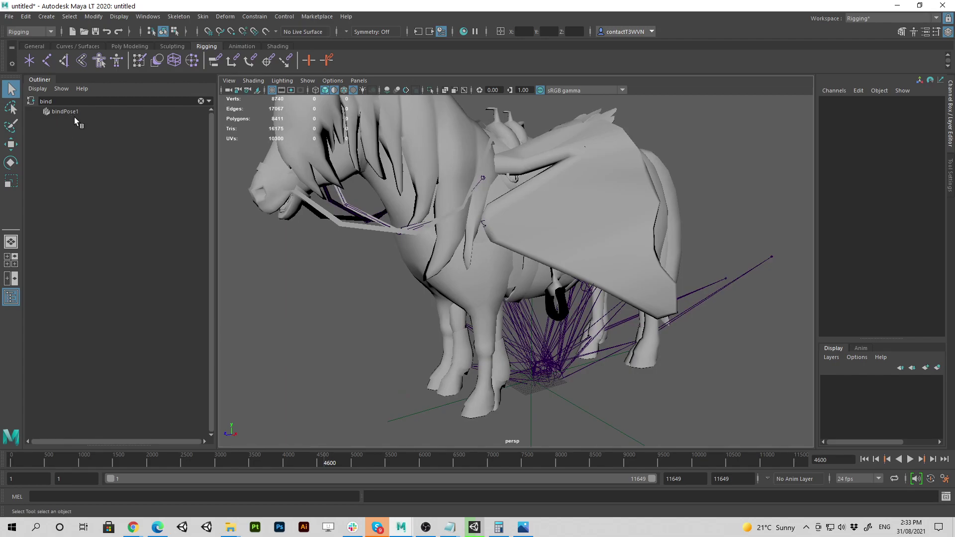
mouse_move(485, 265)
alt+mouse_down()
mouse_move(592, 269)
mouse_move(473, 276)
alt+mouse_up()
alt+middle_drag(475, 382, 487, 318)
alt+drag(487, 318, 465, 309)
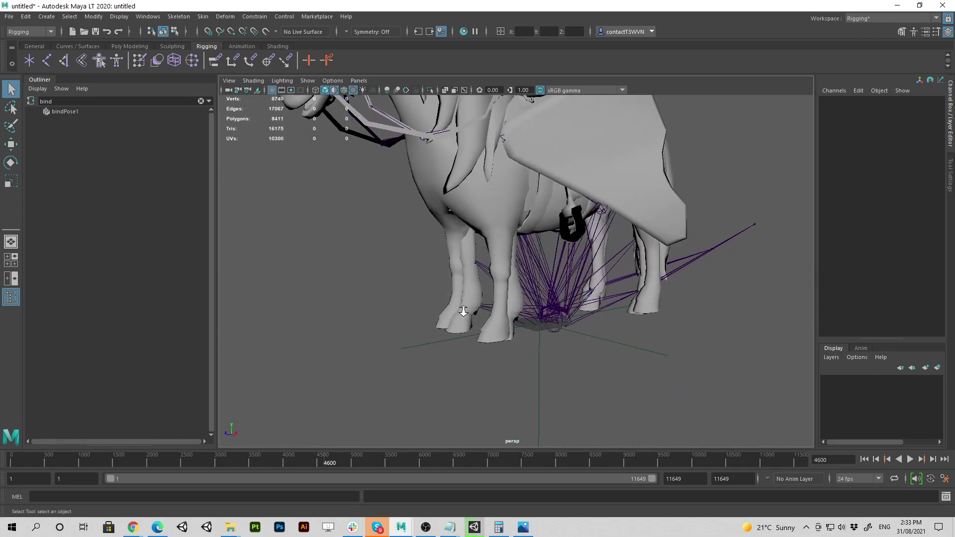
alt+right_drag(465, 309, 524, 339)
mouse_move(487, 349)
alt+mouse_down()
mouse_move(549, 331)
mouse_move(486, 335)
alt+mouse_up()
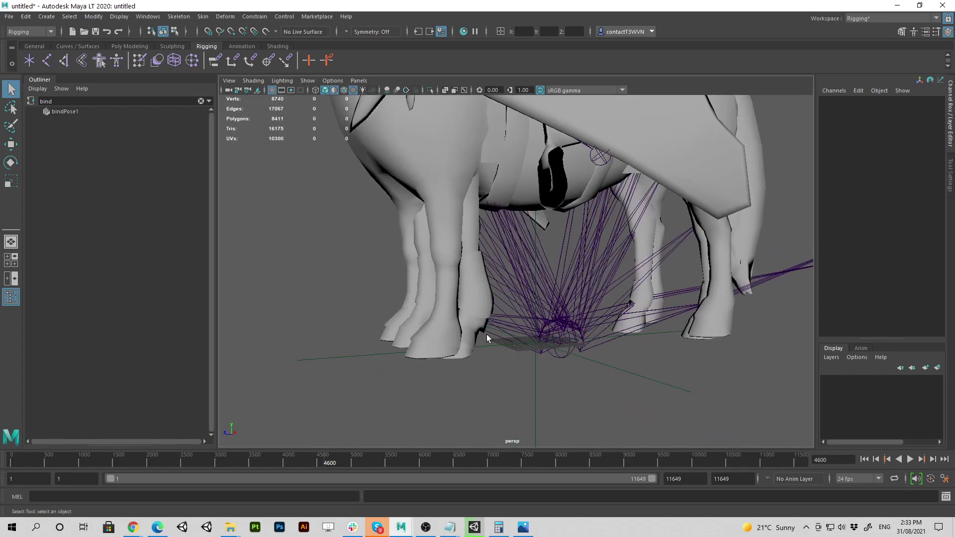
click(469, 226)
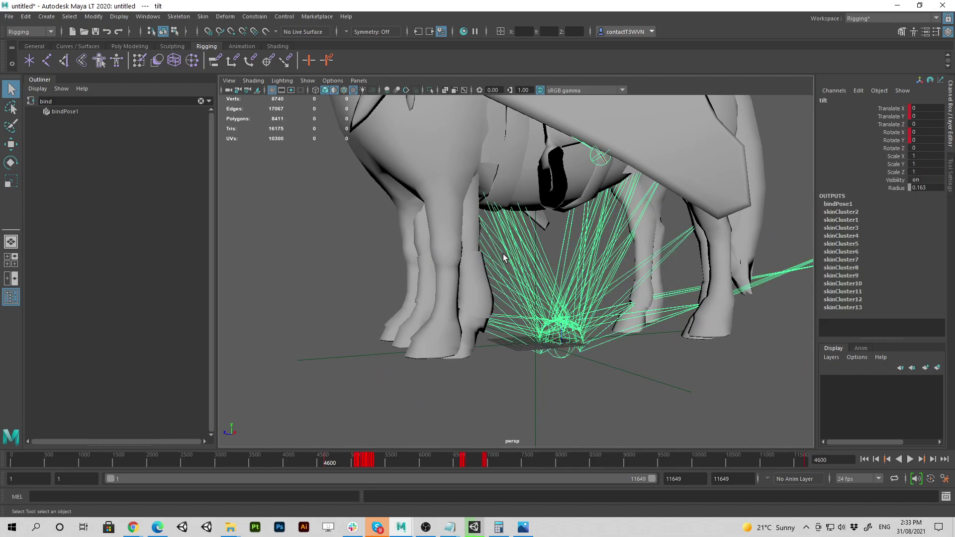
click(473, 235)
key(f)
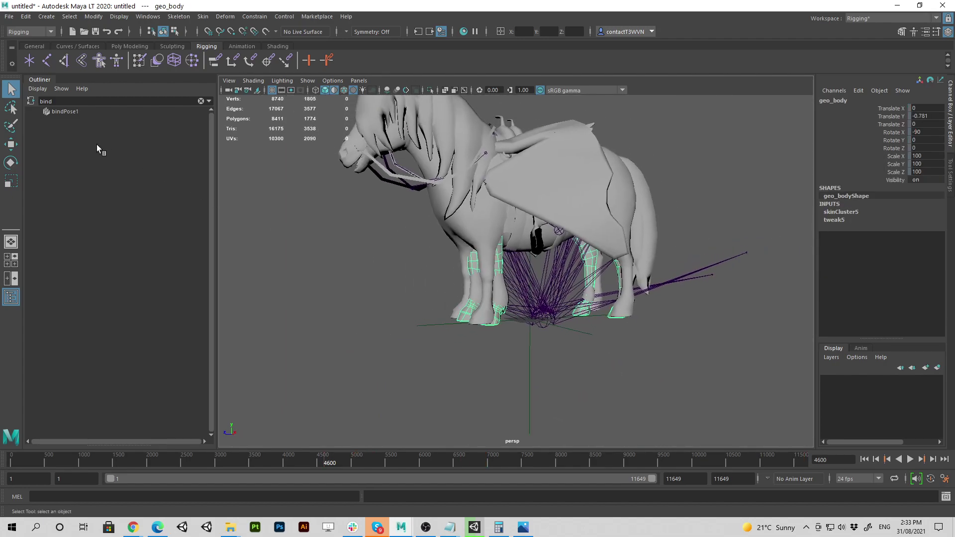
Clear the Outliner's name filter, limit the list to DAG objects only, and deselect everything.
click(201, 101)
click(37, 89)
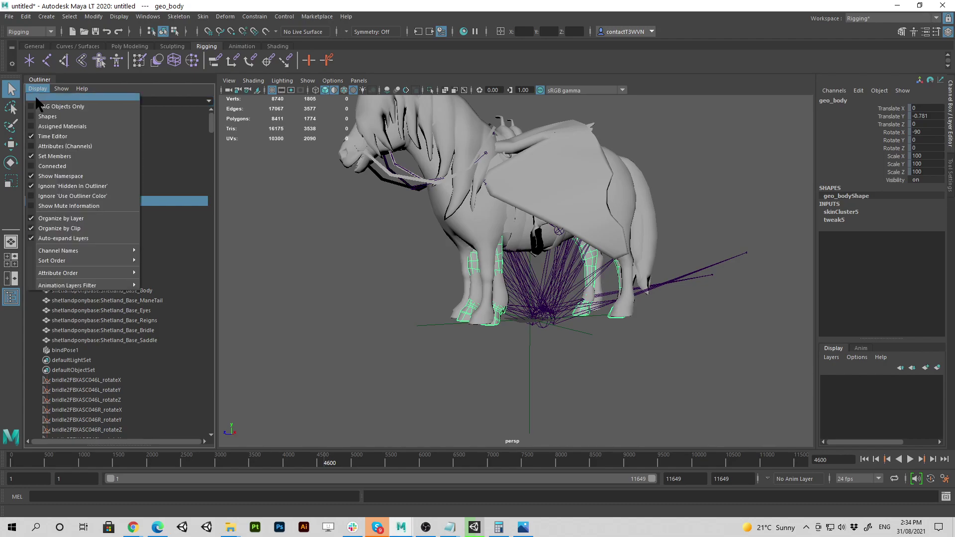
click(33, 106)
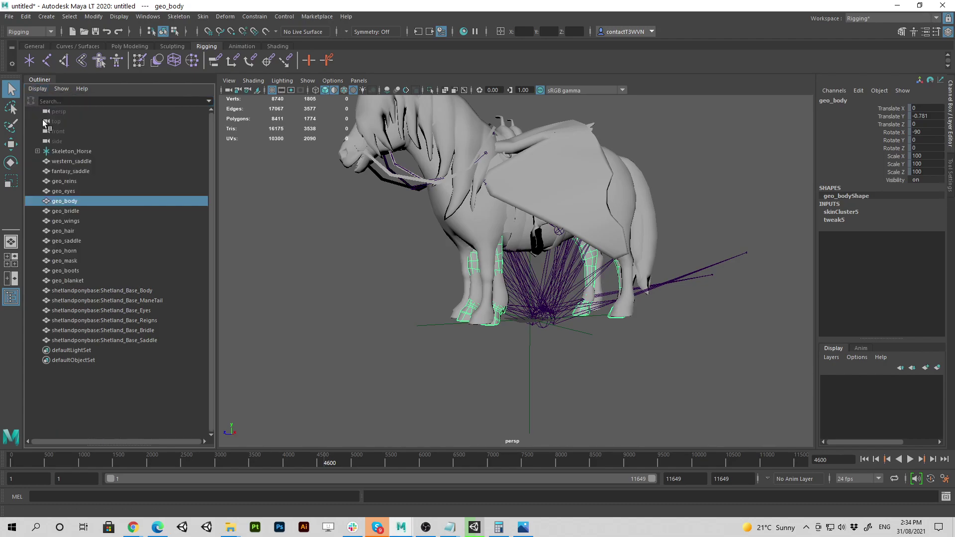
click(120, 419)
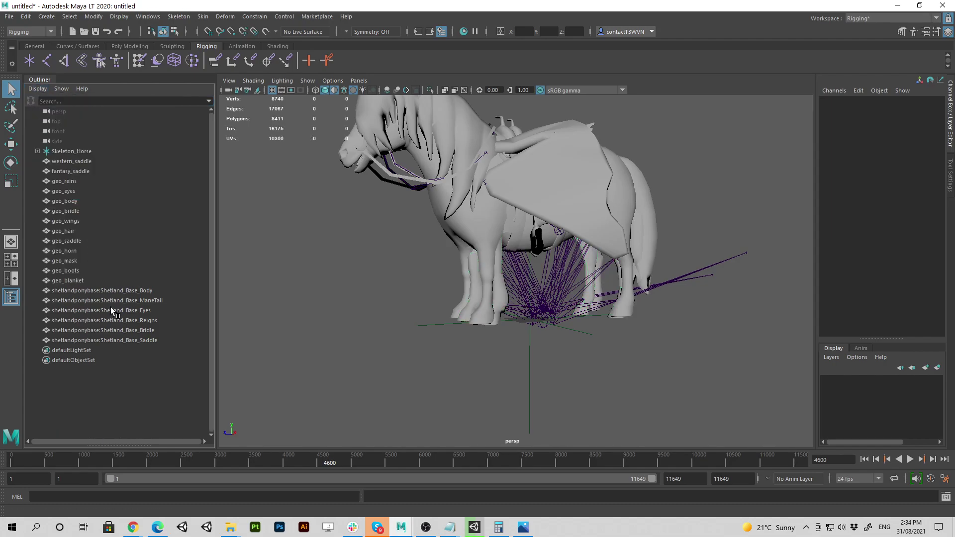
Hide all the original horse meshes, from western_saddle through geo_blanket.
click(72, 162)
shift+click(85, 280)
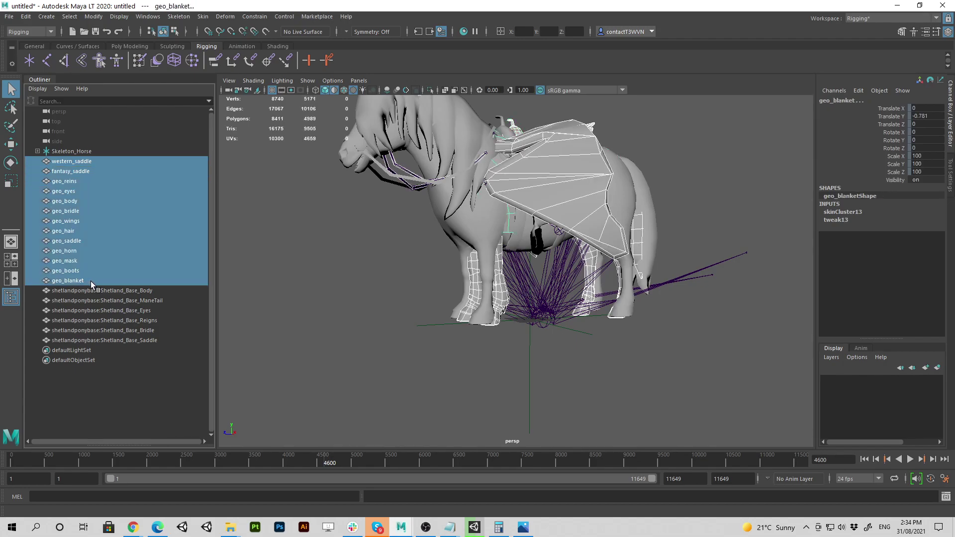
key(ctrl+h)
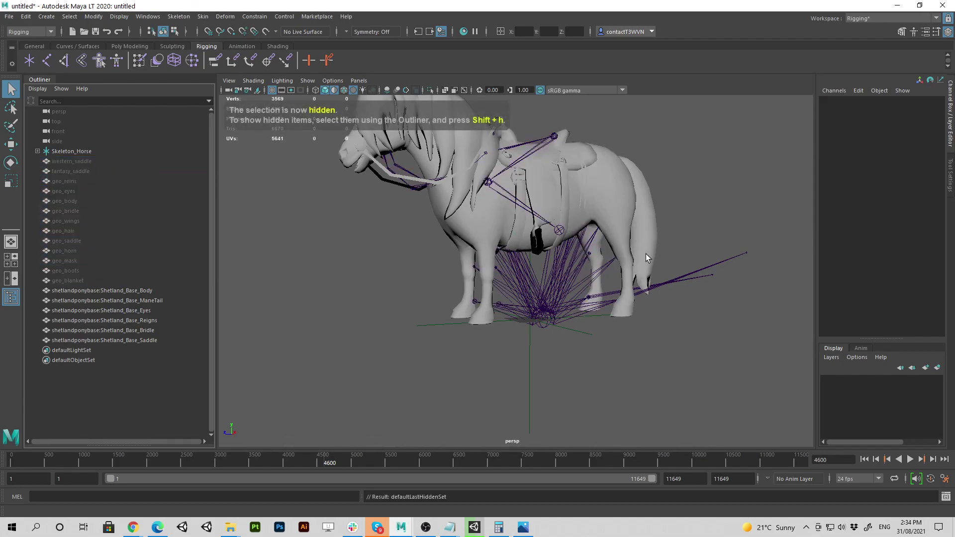
Display the pony and the horse skeleton in wireframe and view them from the side.
alt+middle_drag(567, 239, 556, 276)
mouse_move(556, 276)
alt+mouse_down()
mouse_move(491, 276)
mouse_move(573, 287)
mouse_move(423, 271)
mouse_move(434, 292)
alt+mouse_up()
click(315, 90)
scroll(434, 292, up, 4)
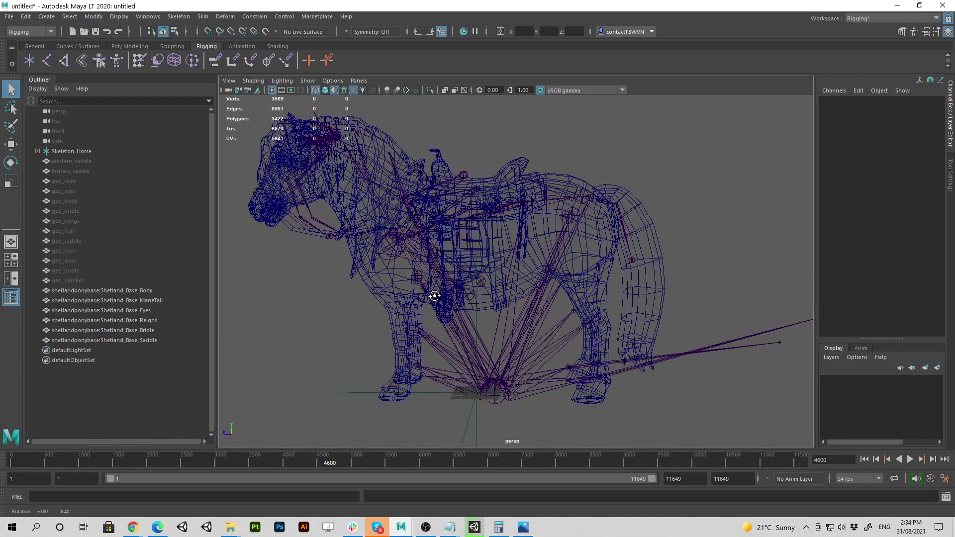
alt+middle_drag(404, 282, 435, 292)
mouse_move(436, 295)
alt+mouse_down()
mouse_move(469, 283)
mouse_move(440, 284)
alt+mouse_up()
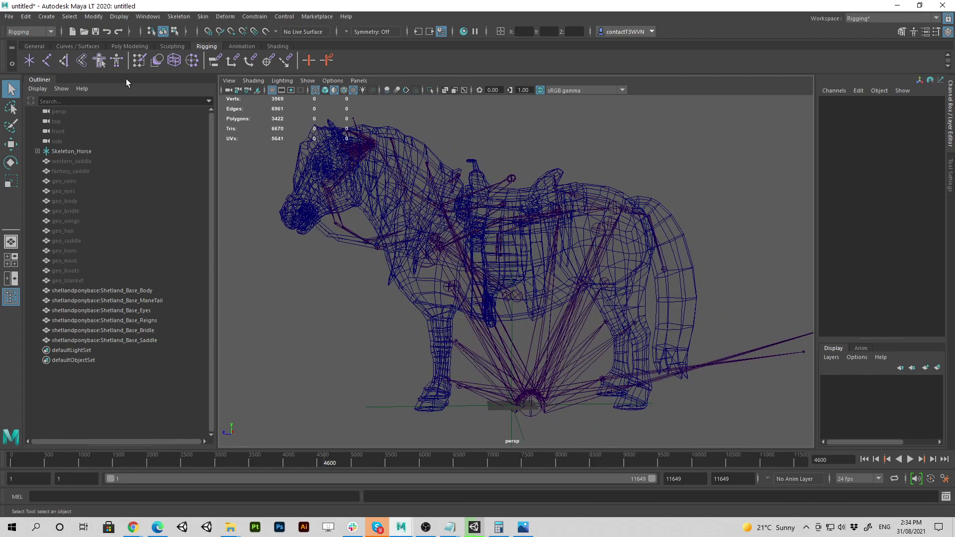
Save the scene under the new name "Shetland Pony Rig_14_Scale Skeleton + Model Position + New Bind Pose".
click(9, 16)
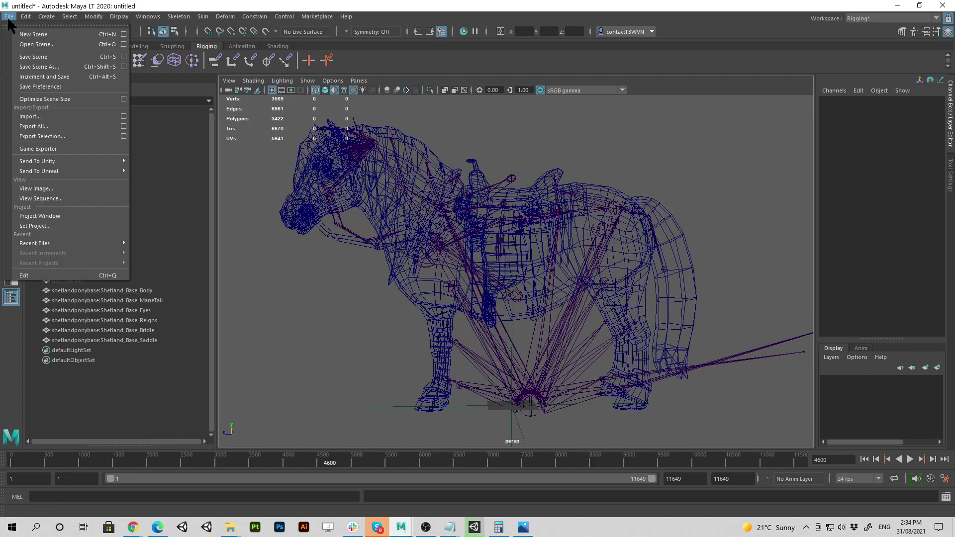
click(30, 70)
drag(727, 269, 954, 214)
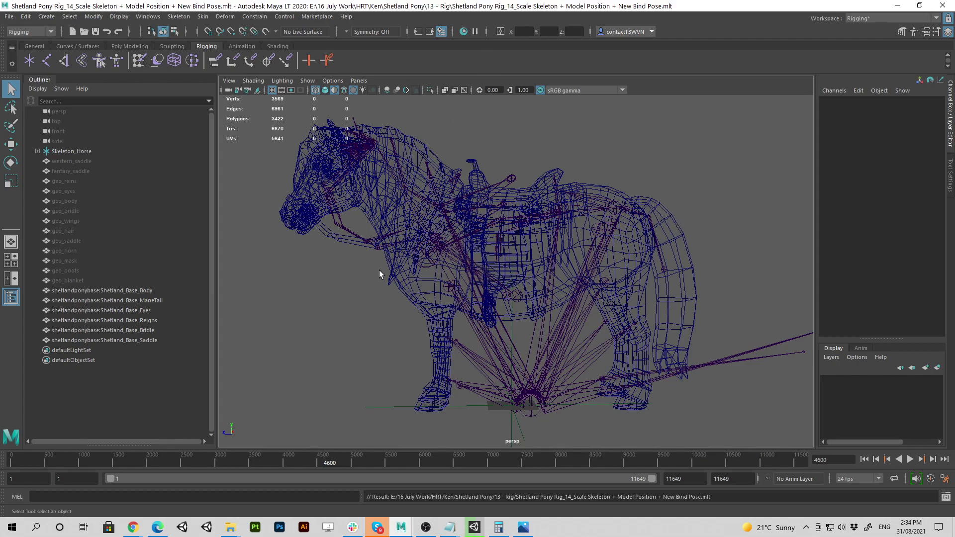
Select the front foot joint leg_4_def_fFBXASC046L near the pony's hooves.
alt+drag(416, 338, 443, 315)
alt+middle_drag(443, 315, 386, 292)
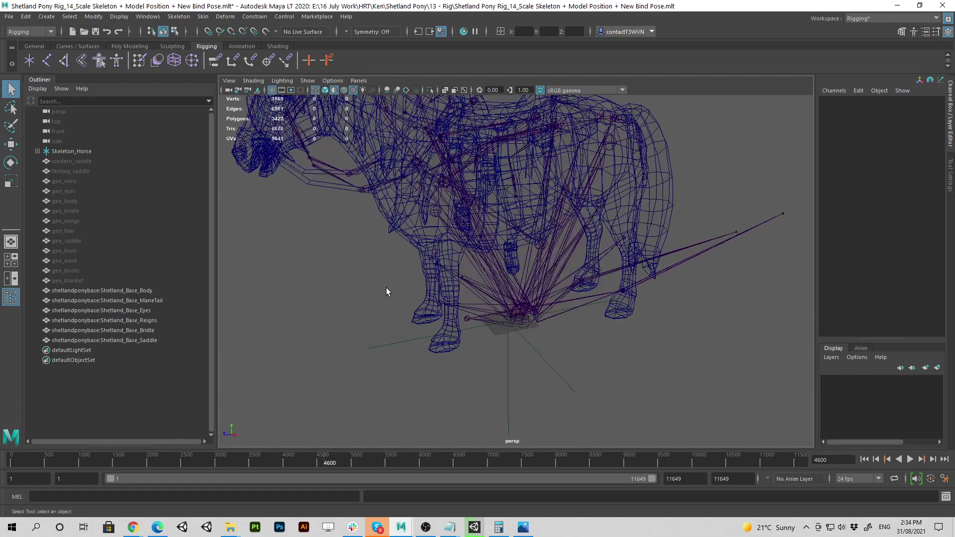
alt+right_drag(386, 292, 519, 244)
alt+drag(519, 244, 448, 269)
click(529, 275)
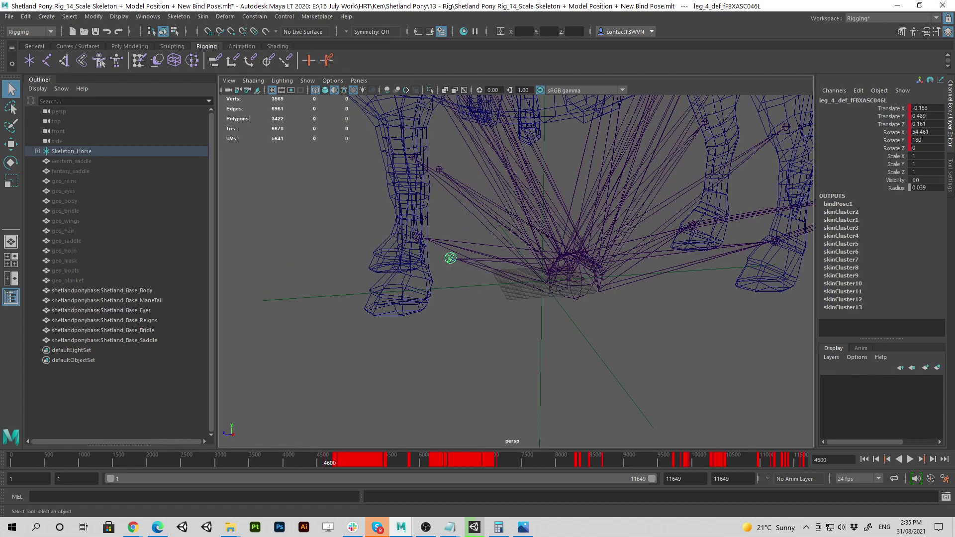
Switch the workspace to Modeling - Standard so the foot joint's full transform attributes are available, and view the joint up close.
alt+middle_drag(475, 233, 491, 242)
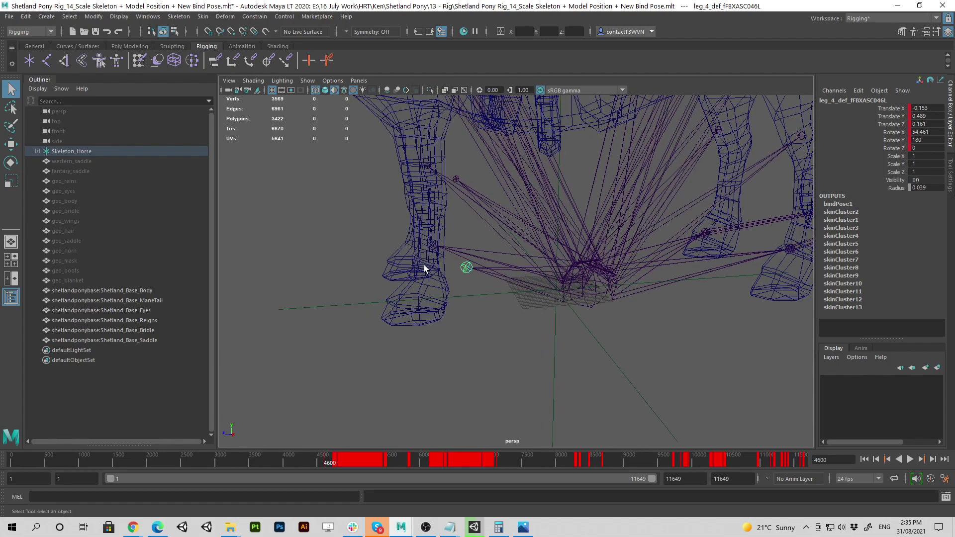
alt+drag(424, 265, 466, 238)
click(884, 20)
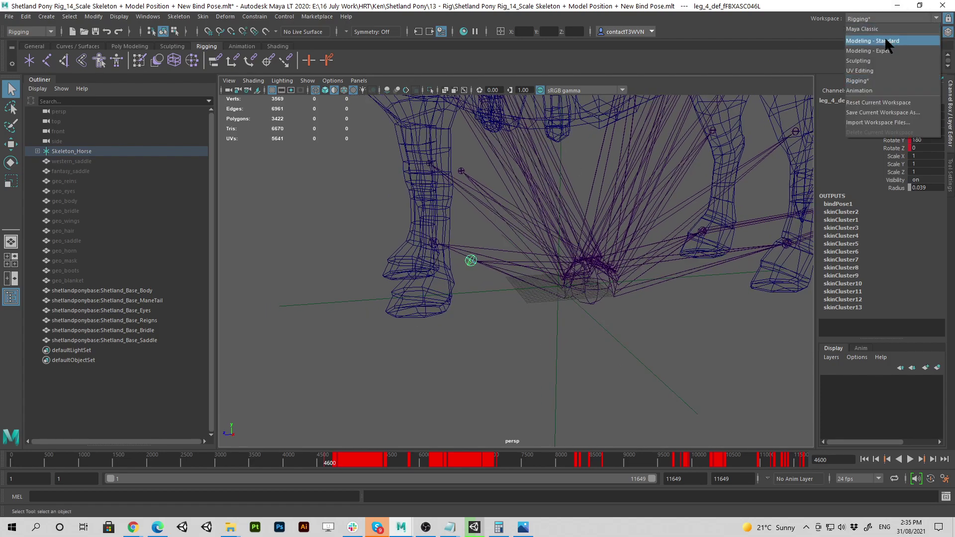
click(886, 41)
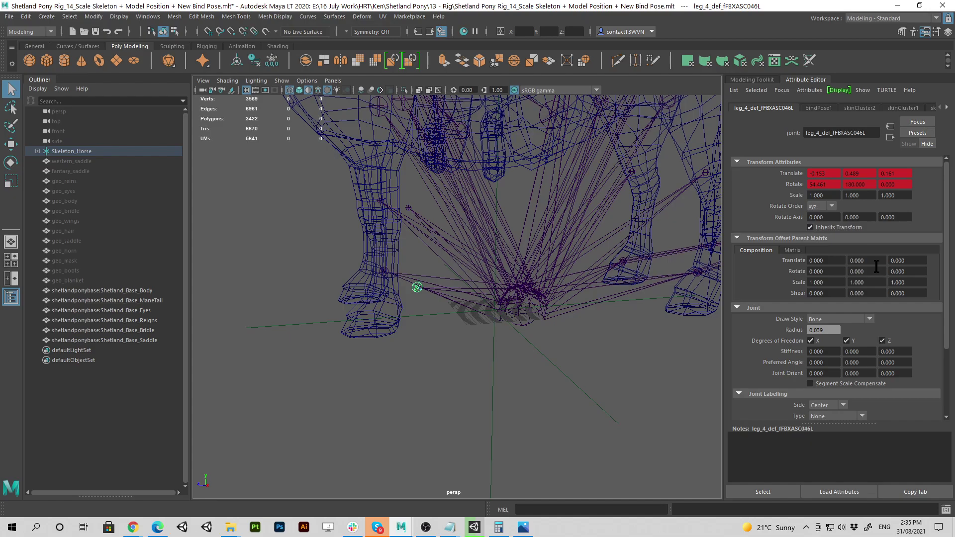
alt+drag(472, 311, 497, 337)
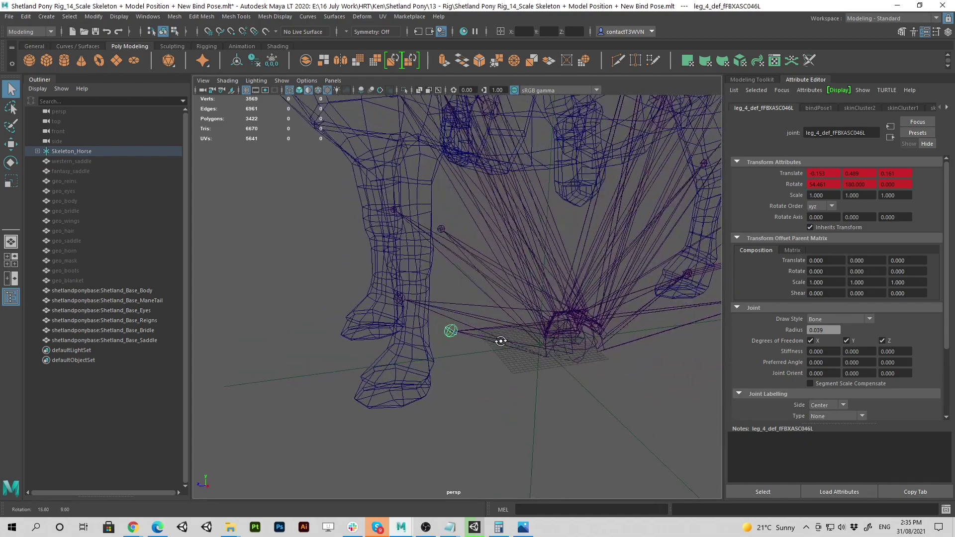
alt+drag(408, 338, 416, 275)
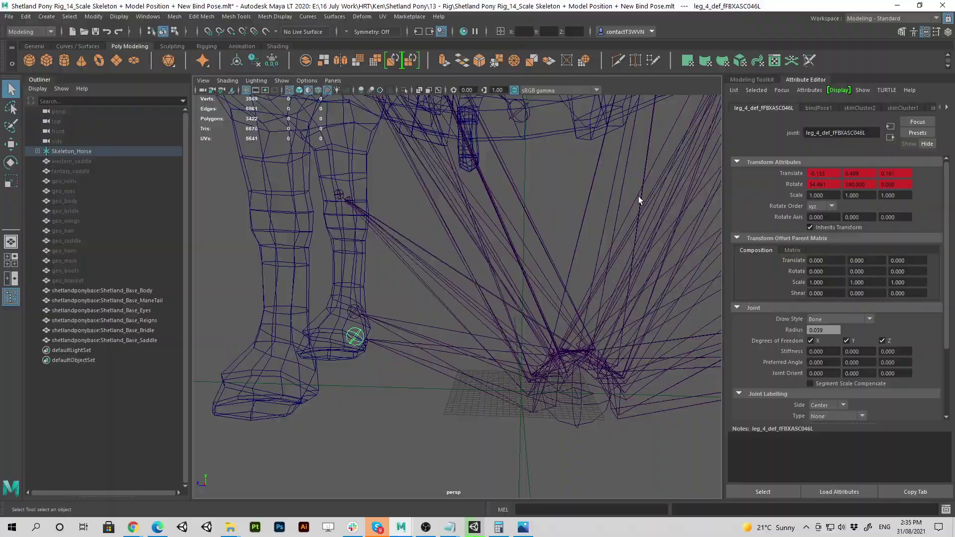
Capture the joint's Transform Attributes as a screenshot, overwrite leg_4_def_fFBXASC046L.jpg in the 13 - Rig folder, and put the opened image aside.
key(Print)
drag(732, 154, 943, 236)
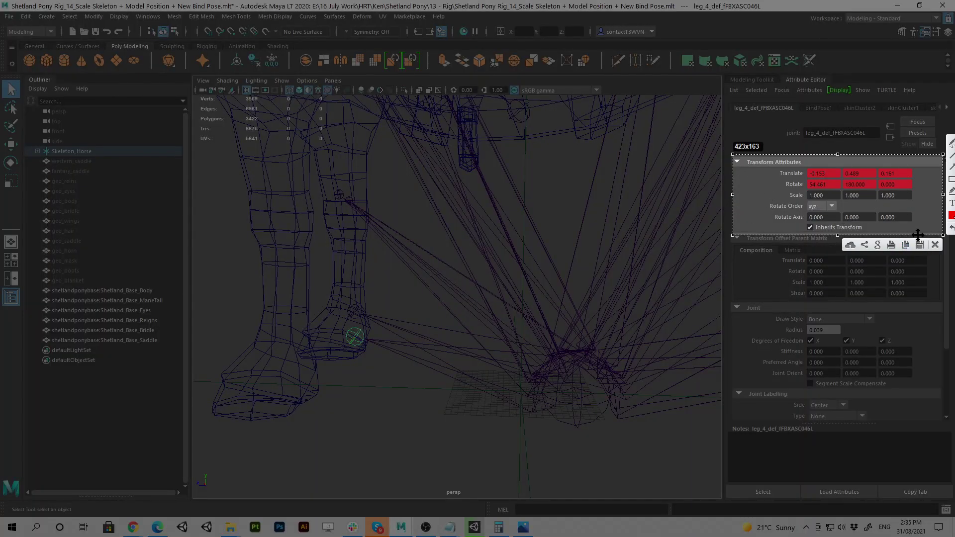
click(919, 244)
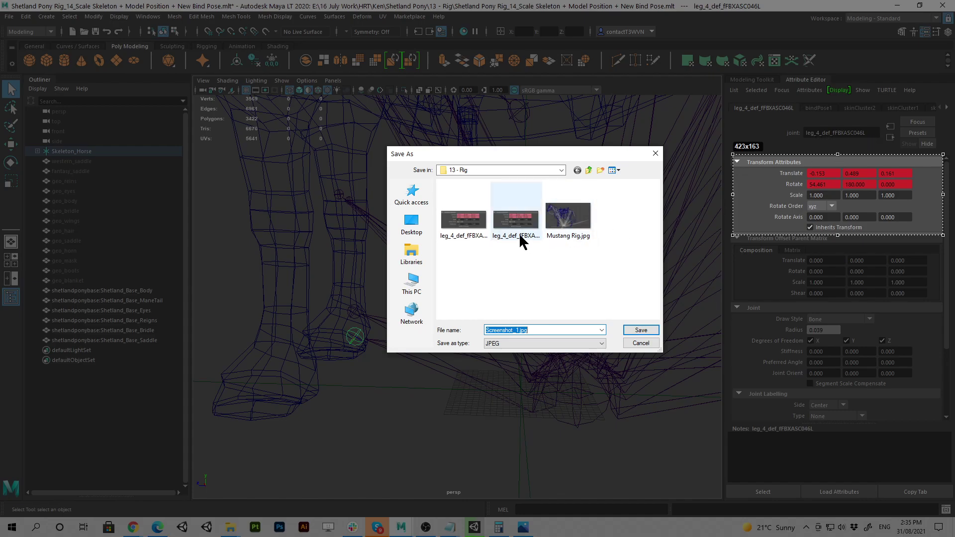
click(613, 171)
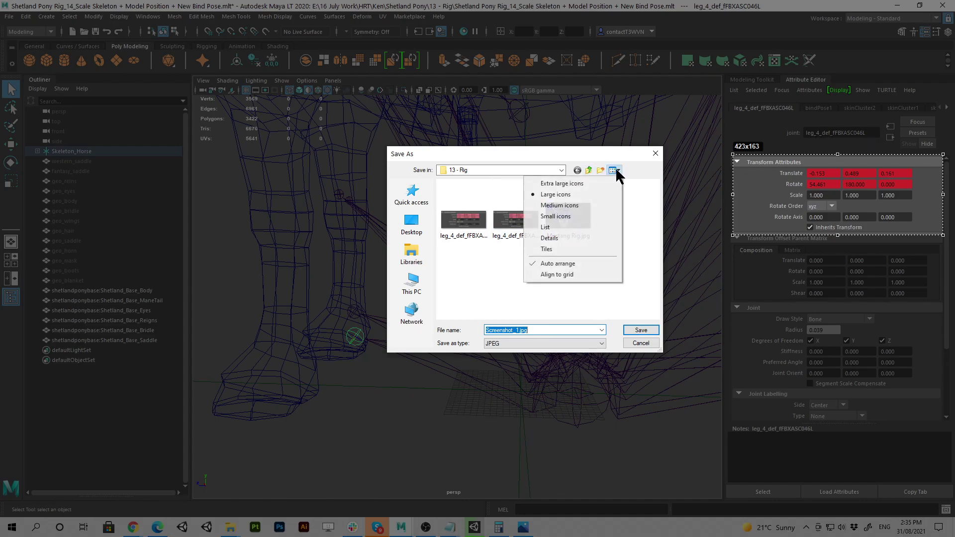
click(563, 224)
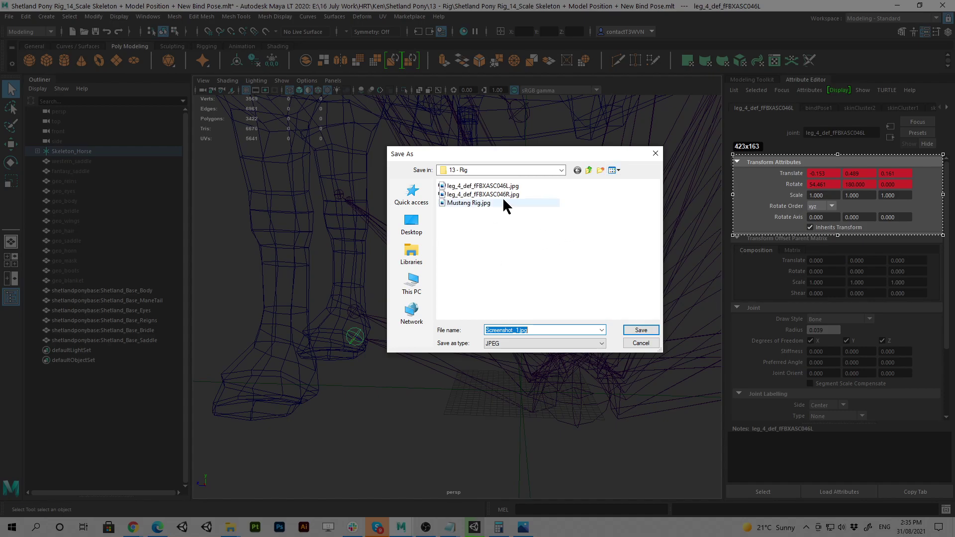
click(513, 186)
click(655, 330)
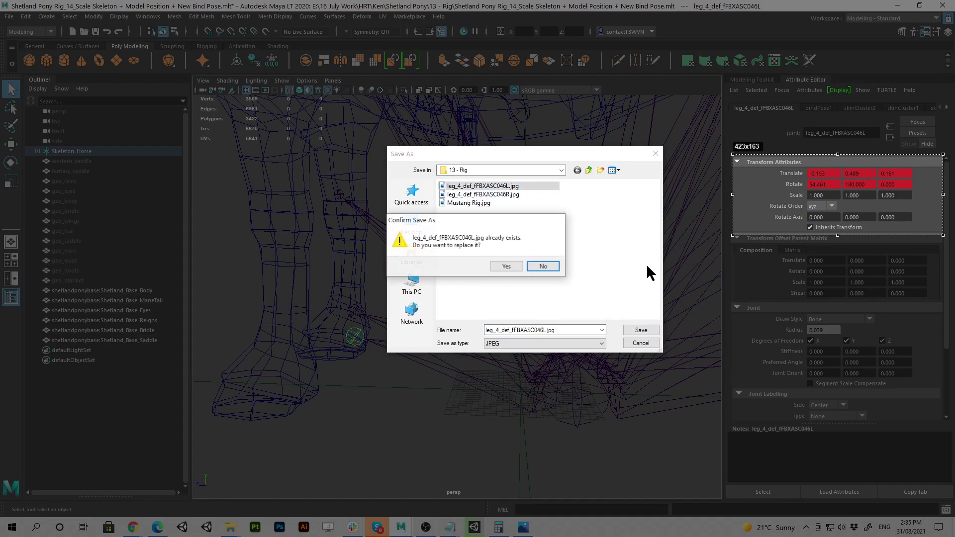
click(513, 265)
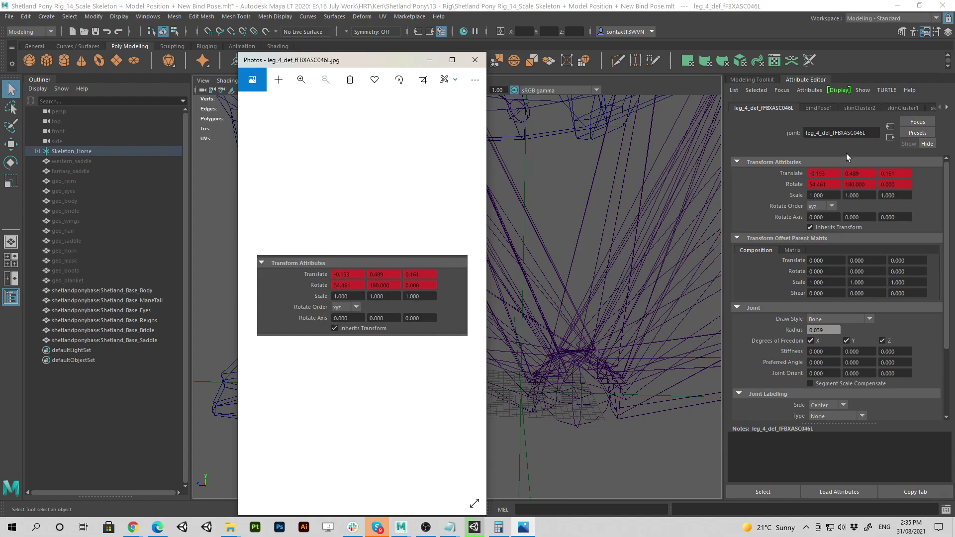
drag(378, 61, 954, 61)
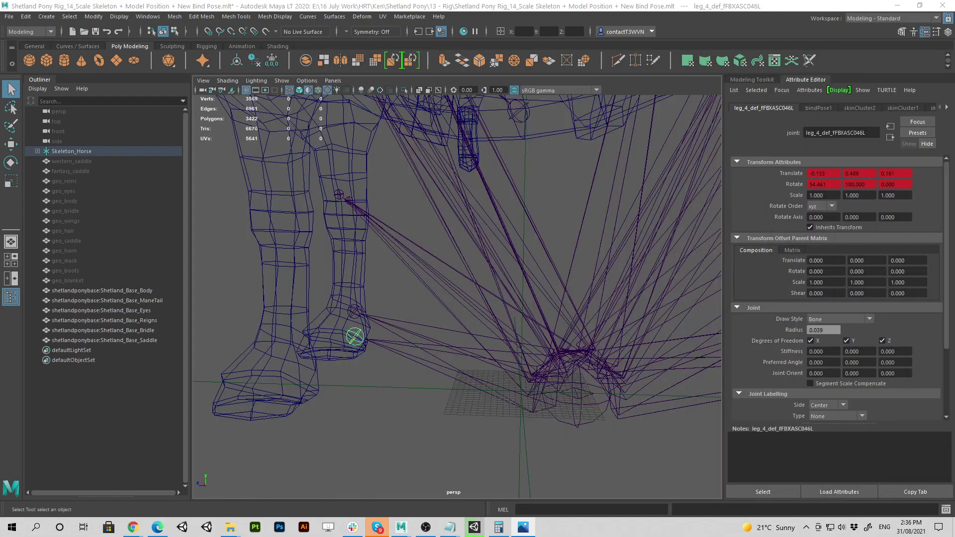
Move the foot joint vertically with the Move tool to a Translate Y of about 0.607.
alt+middle_drag(309, 358, 376, 354)
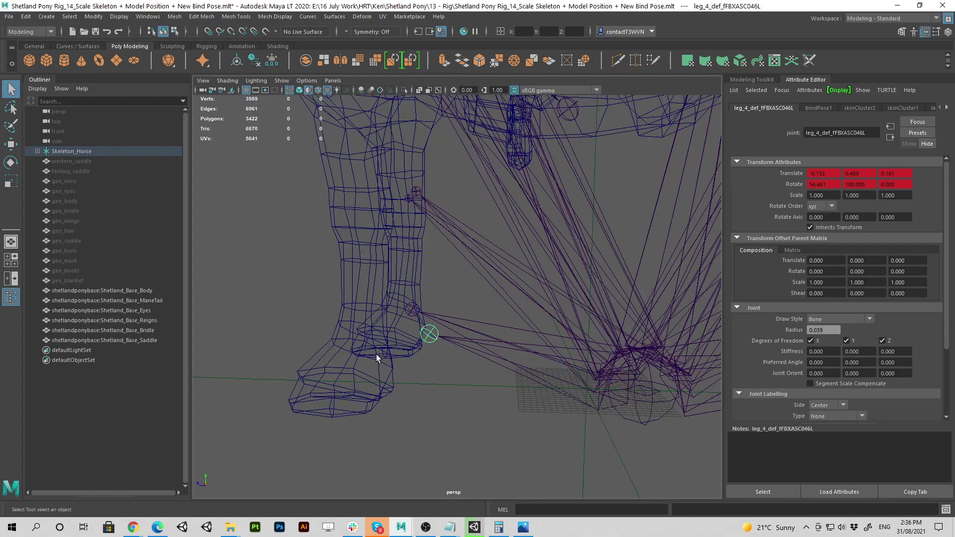
alt+drag(376, 354, 406, 363)
key(w)
mouse_move(459, 377)
mouse_down()
mouse_move(398, 383)
mouse_move(457, 388)
mouse_up()
alt+middle_drag(457, 385, 368, 366)
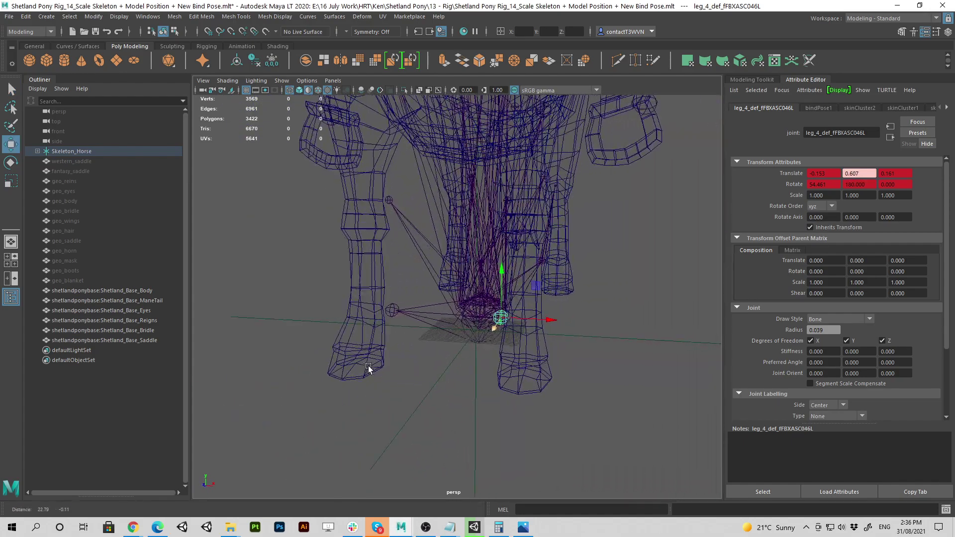
Move the foot joint sideways into the pony's front leg above the hoof, to about Translate X -0.215 and Y 0.625.
alt+right_drag(369, 366, 483, 358)
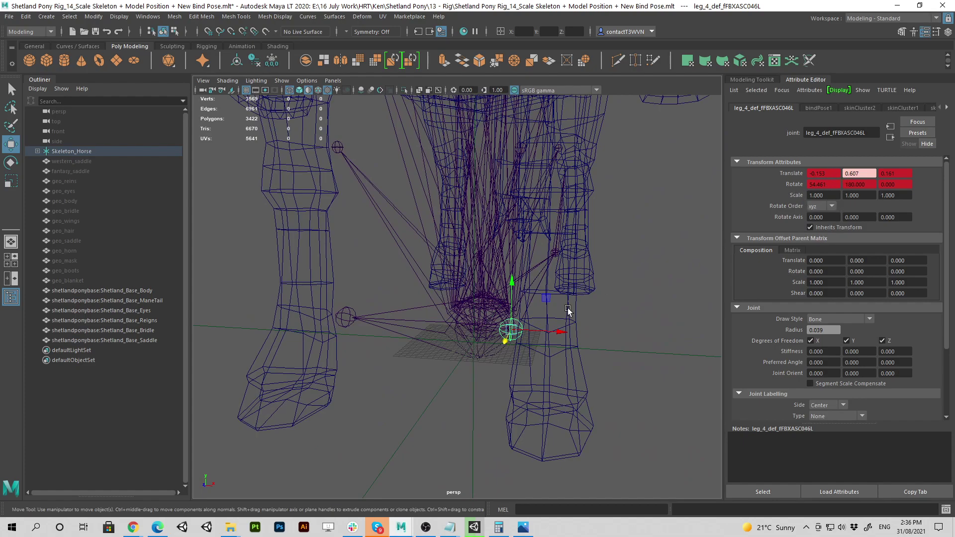
scroll(496, 323, up, 4)
drag(519, 333, 417, 341)
alt+drag(417, 340, 608, 311)
drag(544, 273, 420, 278)
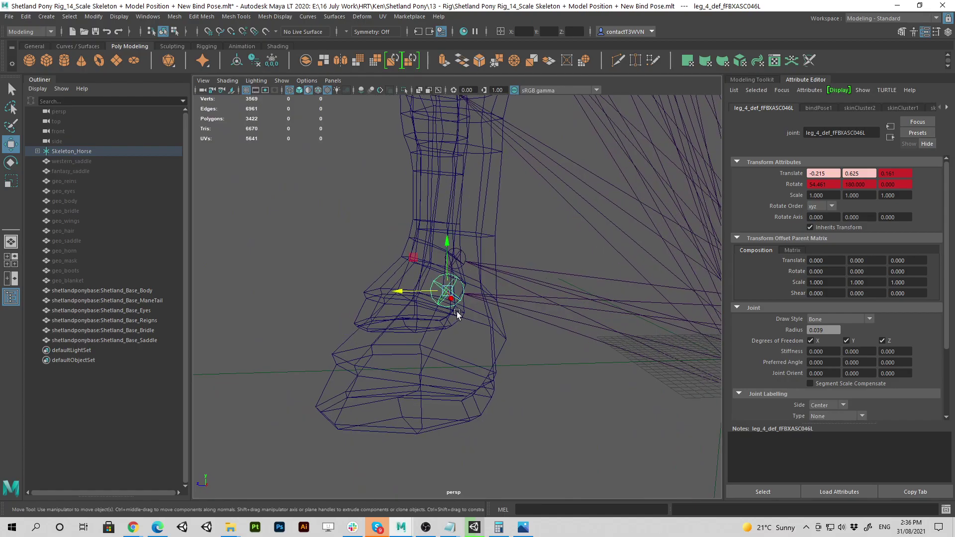
alt+drag(457, 311, 398, 318)
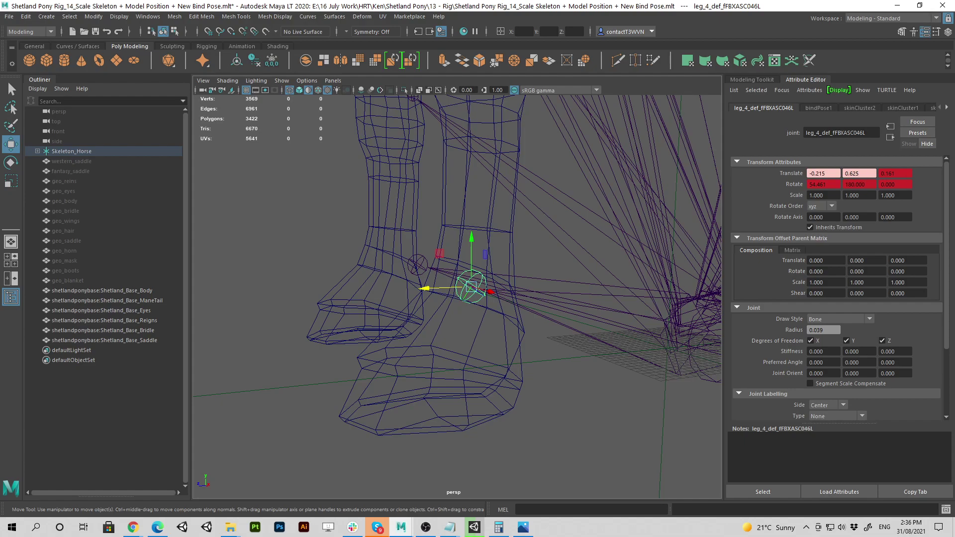
Compare the joint with the saved transform screenshot, calculate its Translate X offset as 0.215 - 0.153 in Calculator, and put both windows aside.
click(522, 526)
drag(720, 56, 601, 22)
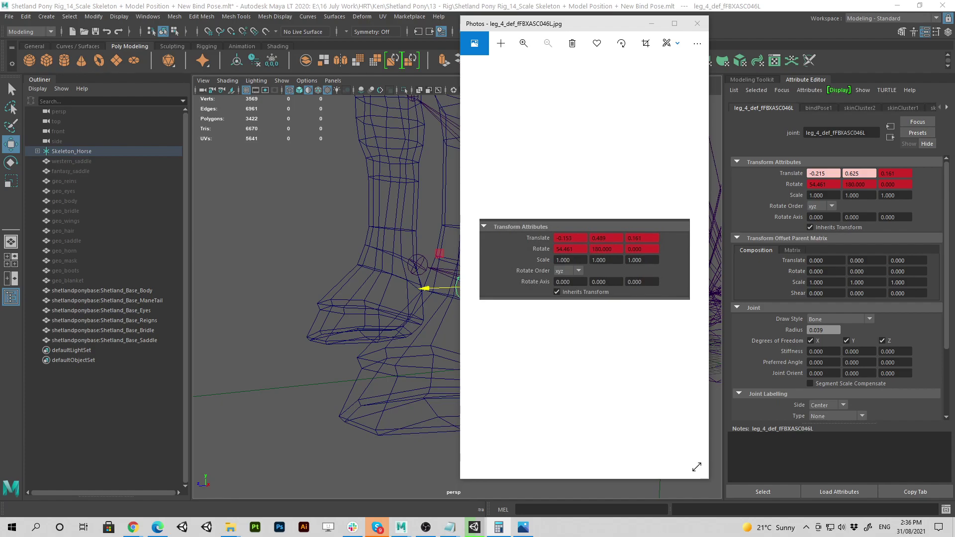
drag(825, 157, 343, 92)
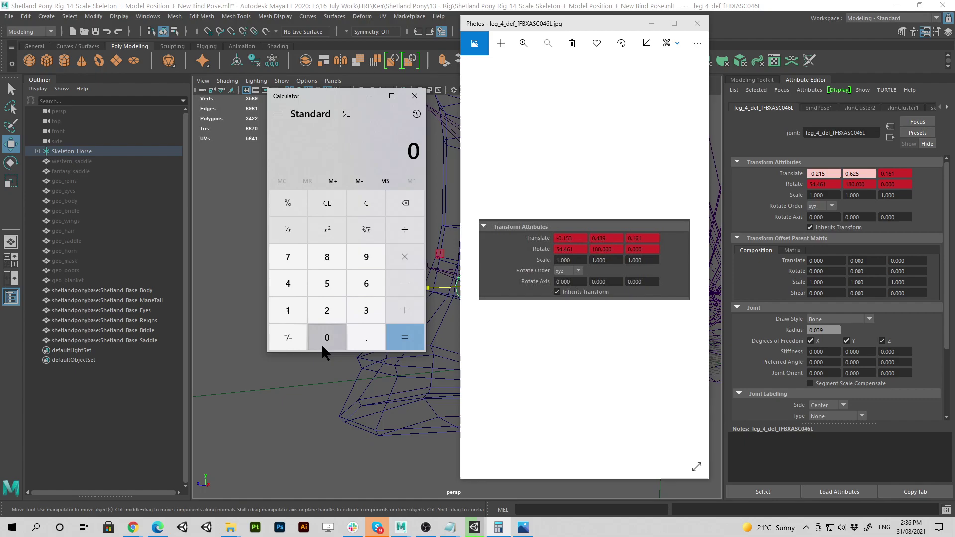
click(367, 338)
click(326, 312)
click(294, 308)
click(327, 283)
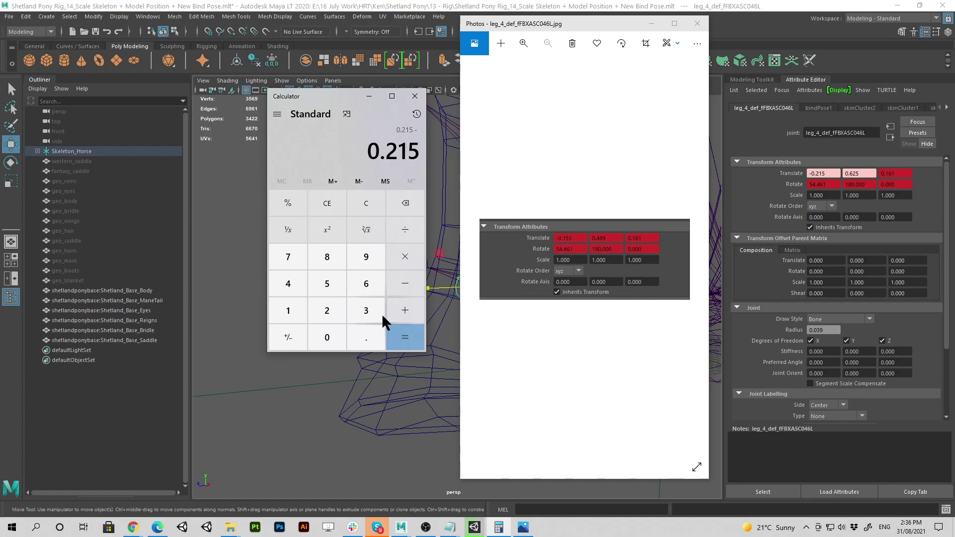
click(331, 338)
click(366, 337)
click(299, 311)
click(327, 284)
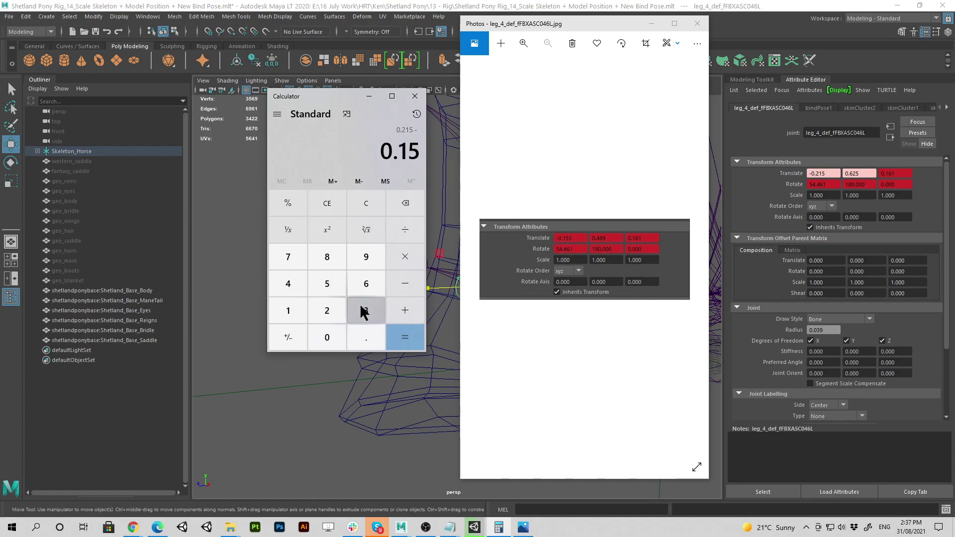
click(364, 311)
click(405, 336)
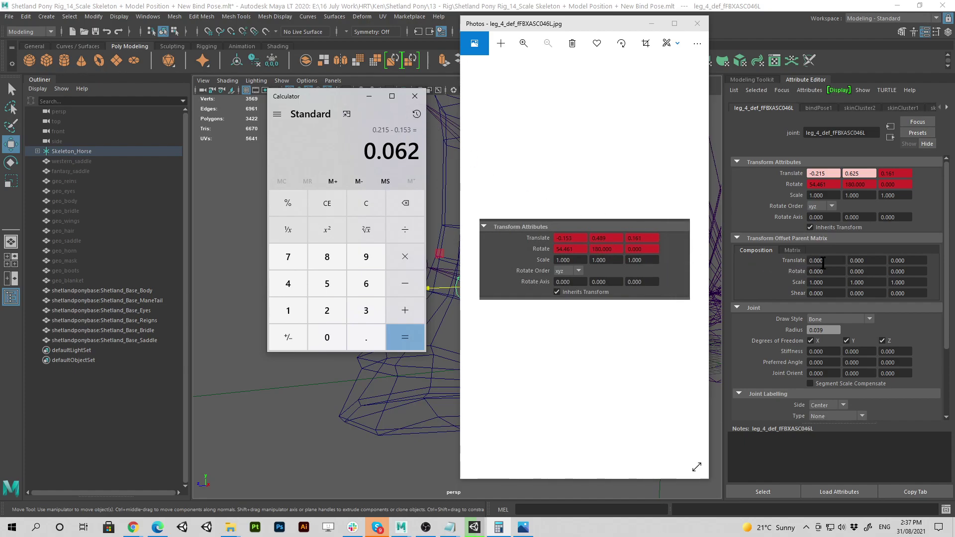
drag(571, 26, 954, 22)
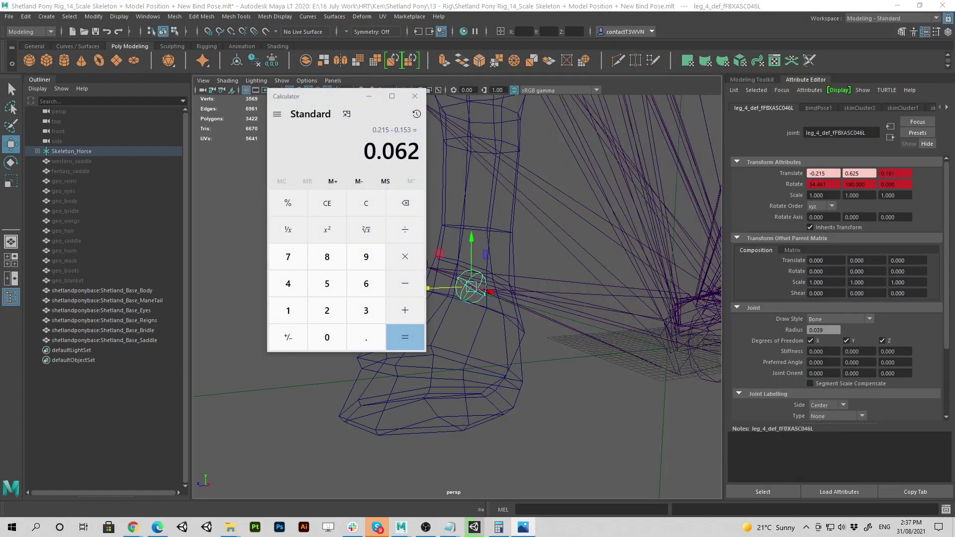
drag(338, 96, 954, 85)
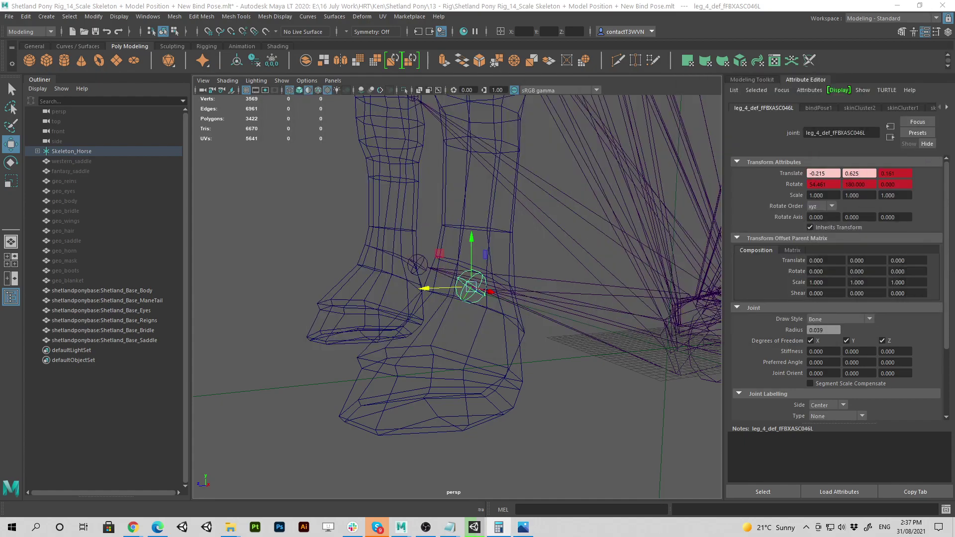
Set the foot joint's Transform Offset Parent Matrix Translate X to 0.062.
drag(828, 257, 736, 243)
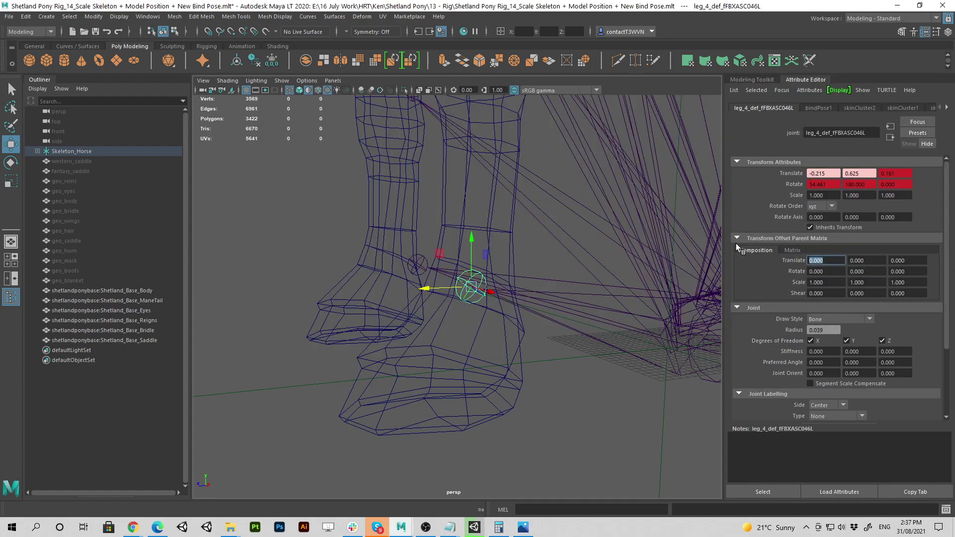
text(0.062)
key(Return)
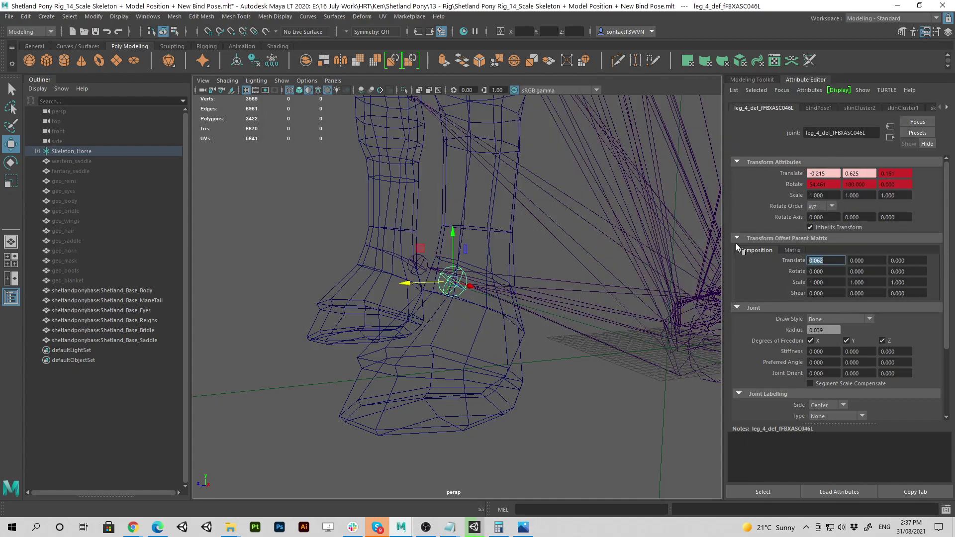
Bring up the saved transform screenshot with Calculator beside it and clear the previous calculation.
drag(954, 98, 480, 55)
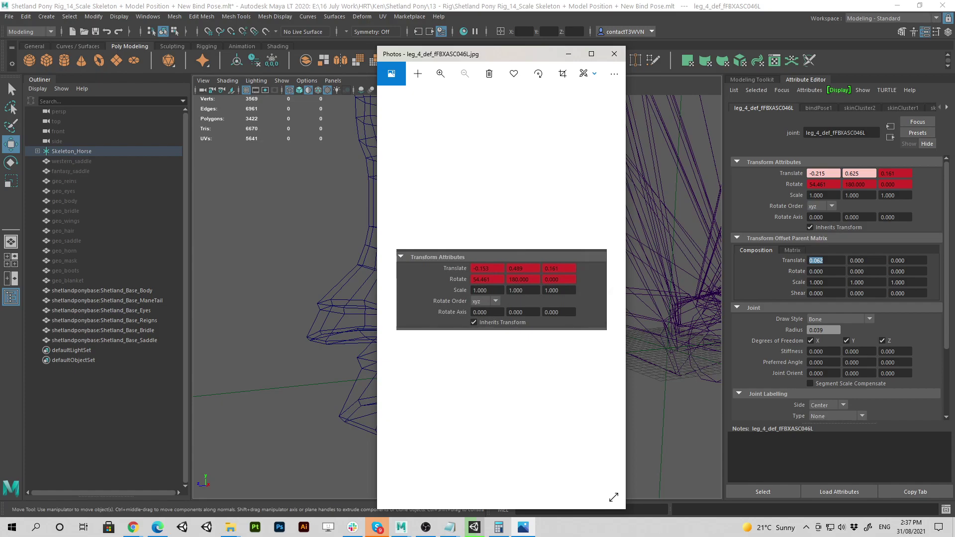
click(498, 526)
drag(621, 193, 281, 157)
click(313, 266)
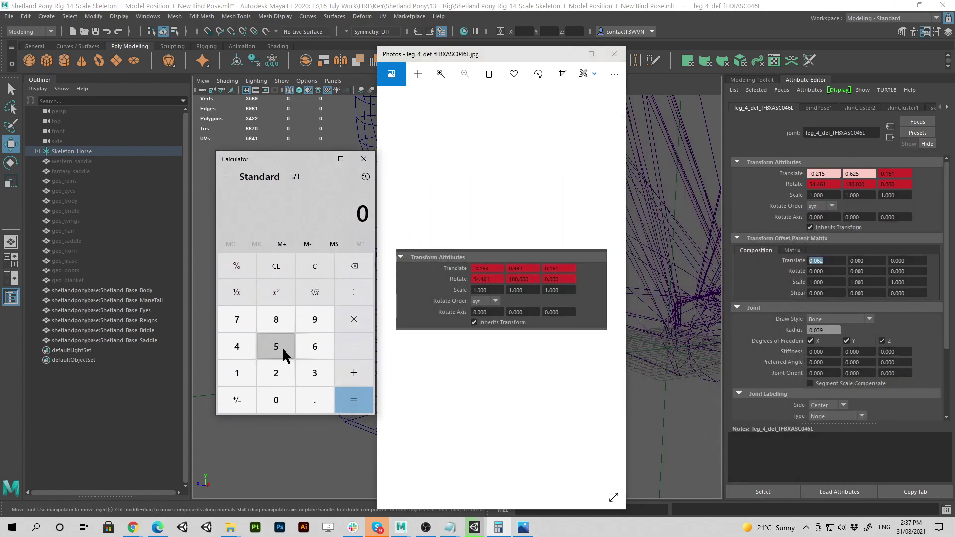
click(313, 401)
click(237, 348)
click(275, 319)
click(314, 319)
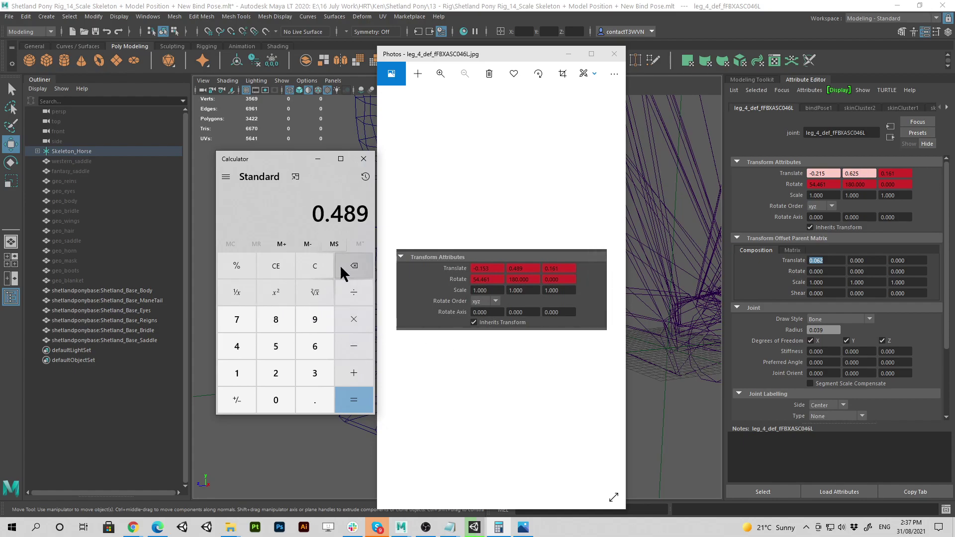
click(321, 273)
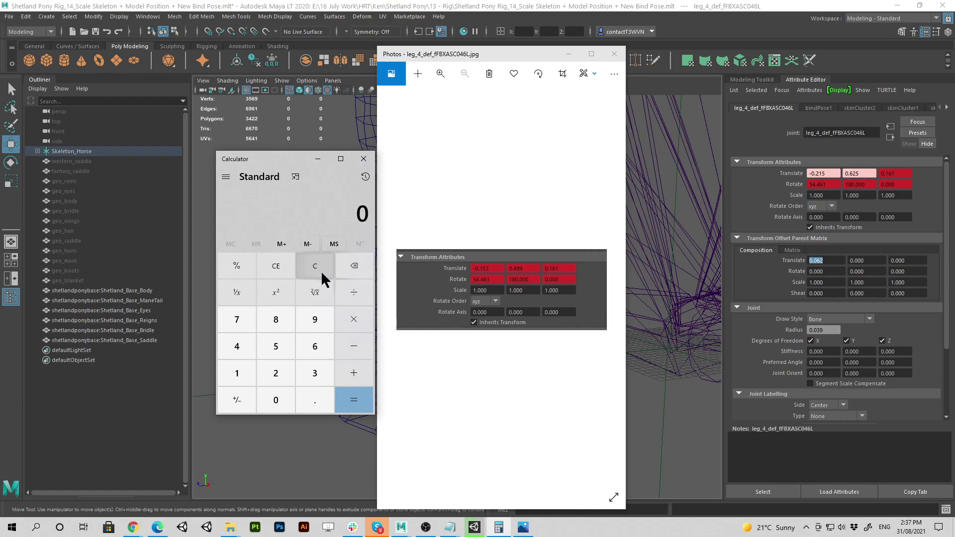
Calculate the joint's Translate Y offset as 0.625 - 0.489 in Calculator, and put Calculator and the screenshot aside.
click(303, 399)
click(310, 349)
click(276, 373)
click(276, 346)
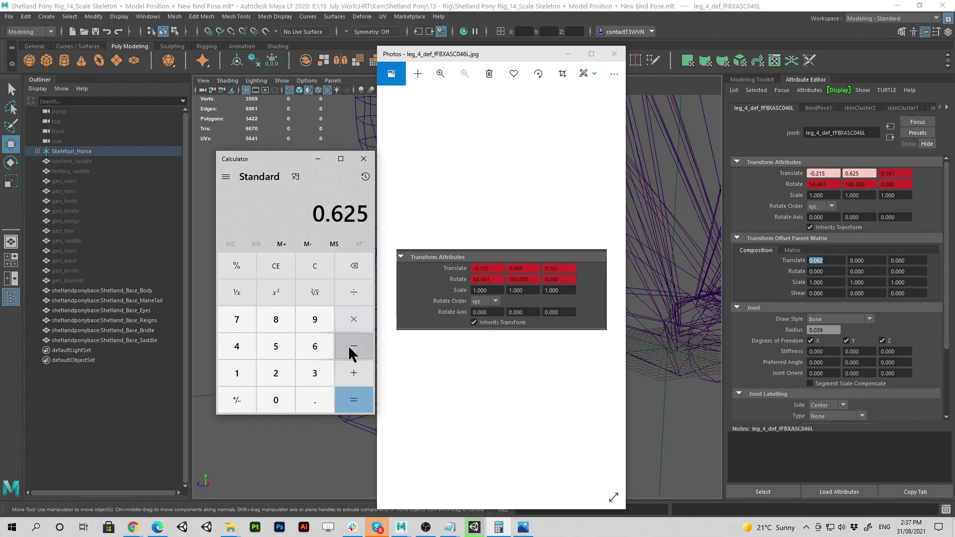
click(293, 400)
click(302, 399)
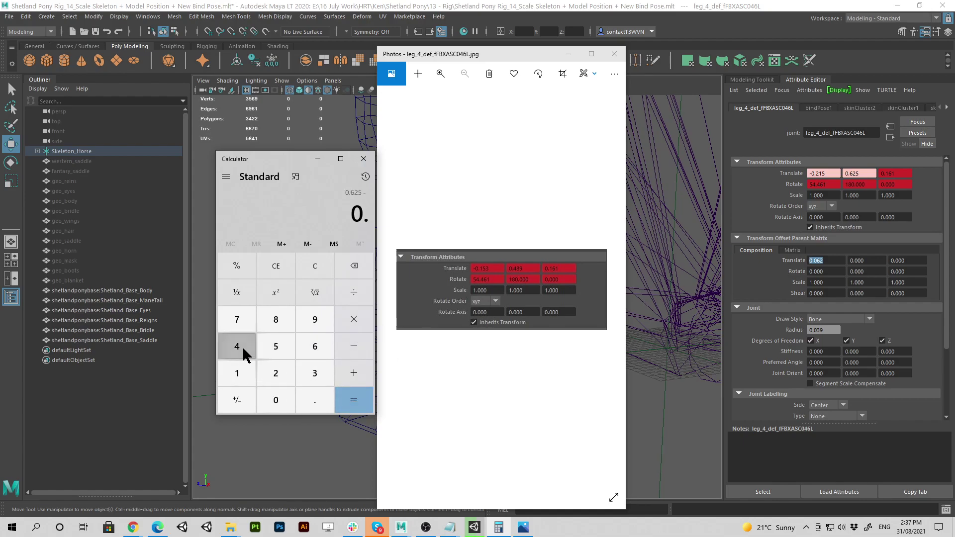
click(241, 347)
click(276, 320)
click(311, 320)
click(357, 404)
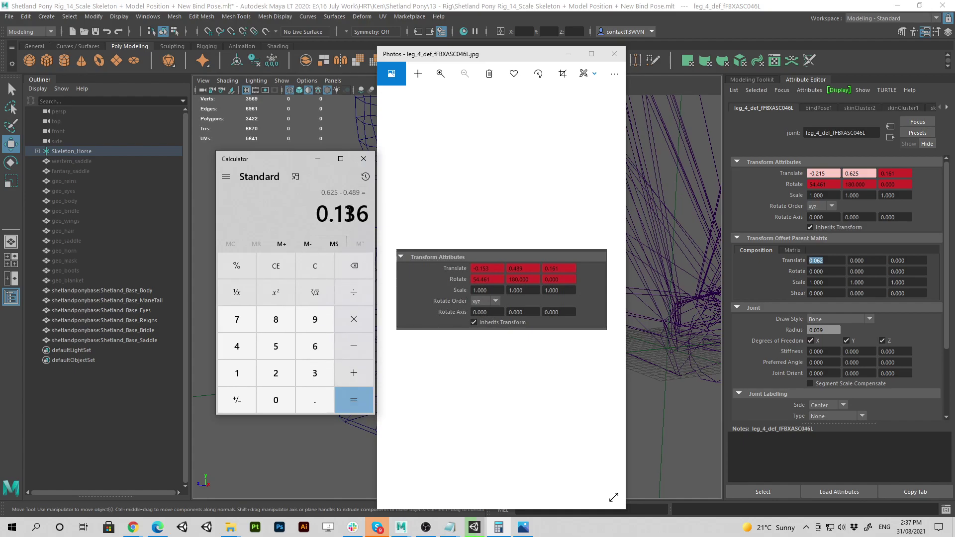
drag(282, 154, 947, 87)
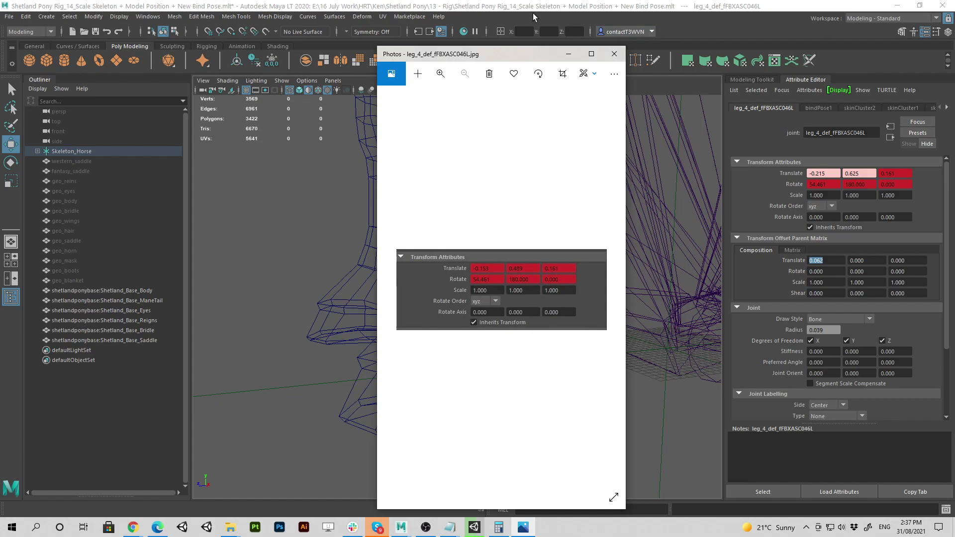
click(568, 54)
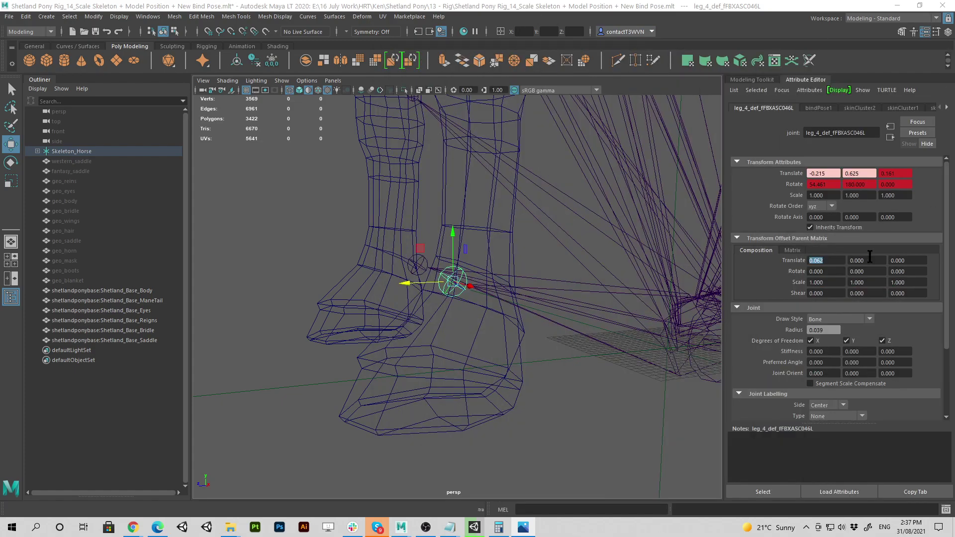
Set the joint's Transform Offset Parent Matrix Translate Y to 0.136 and check the joint against the pony's leg.
key(Tab)
text(0.136)
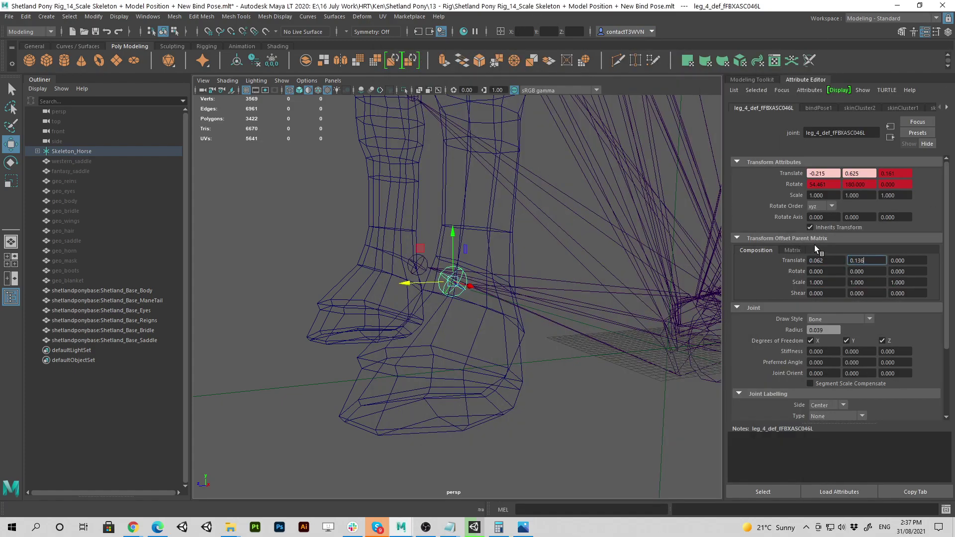
key(Return)
alt+drag(369, 320, 528, 323)
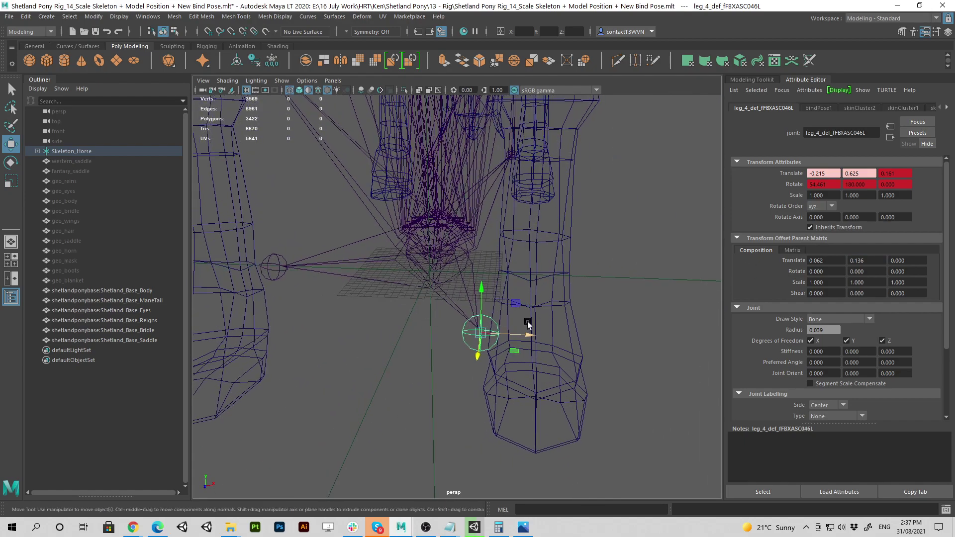
alt+drag(602, 328, 548, 337)
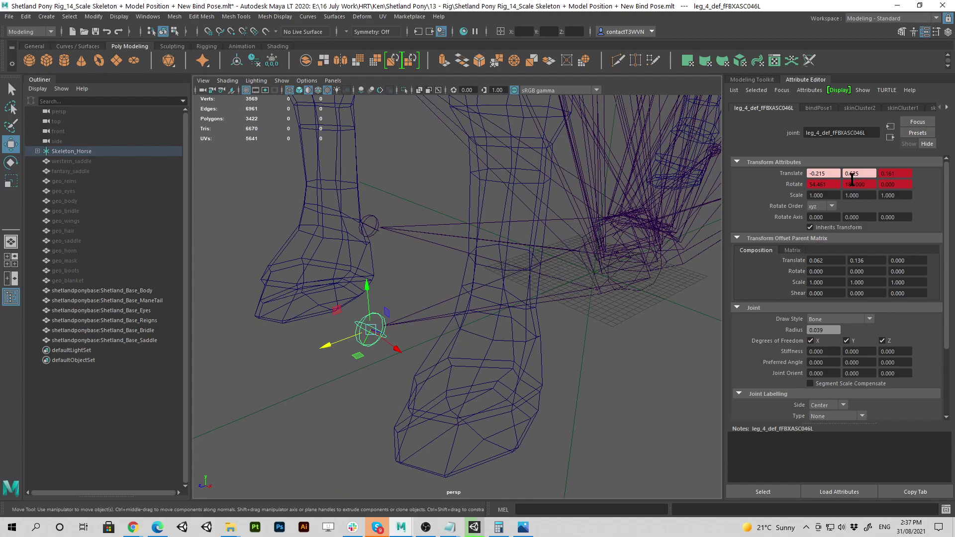
Restore the joint's own Translate values from the screenshot, X to -0.153 and Y to 0.489.
drag(954, 150, 954, 100)
click(836, 170)
double_click(836, 173)
text(-)
key(Tab)
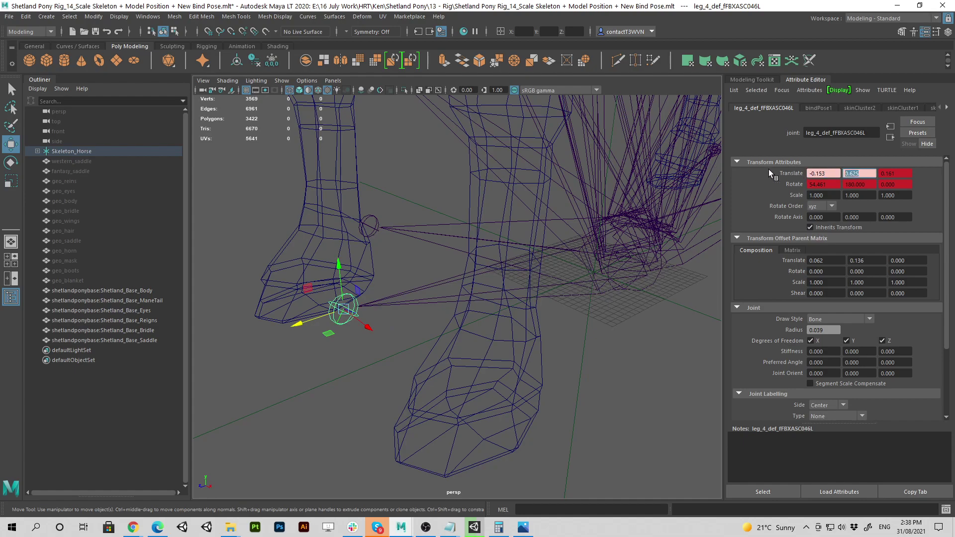
text(0.489)
key(Return)
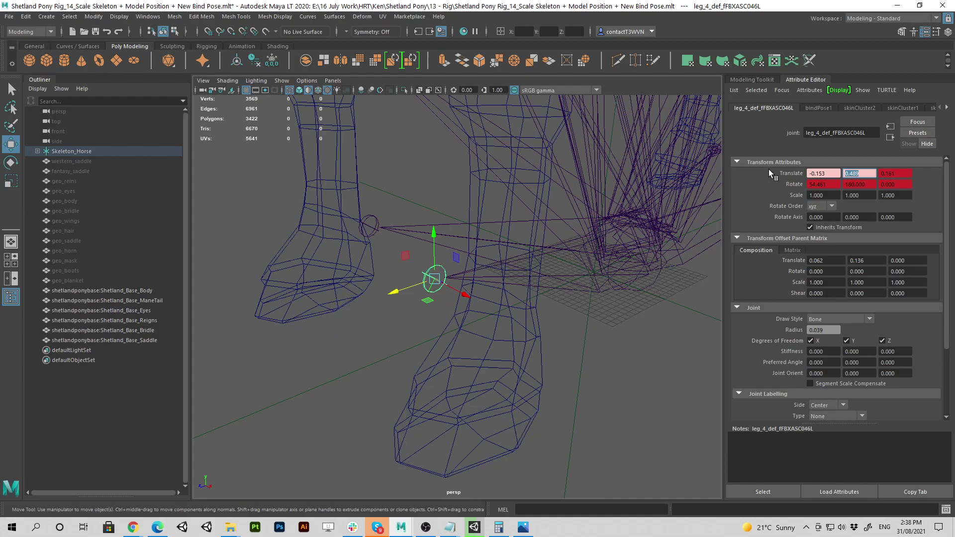
Try an offset Translate Y of 0, and undo it together with the last change to the joint's own Translate Y.
alt+drag(472, 261, 505, 265)
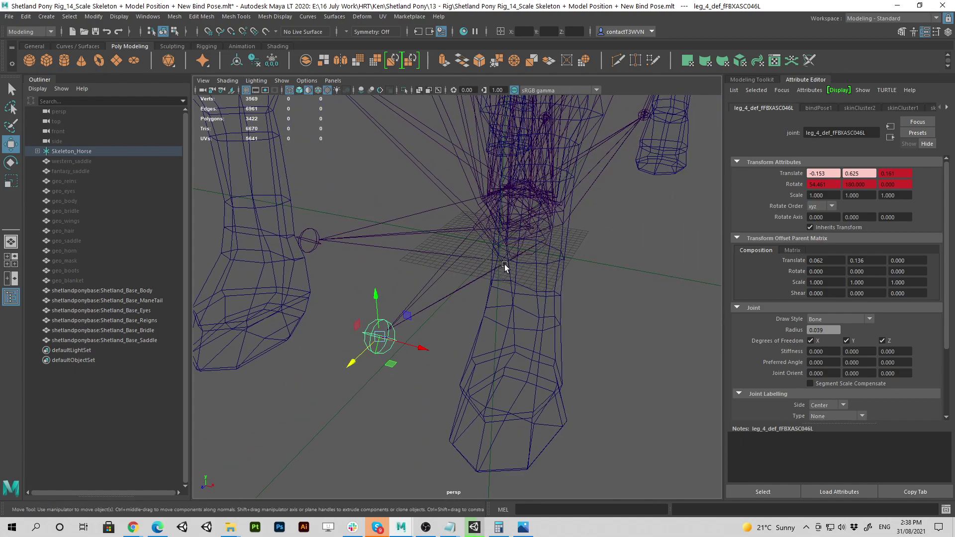
key(ctrl+z)
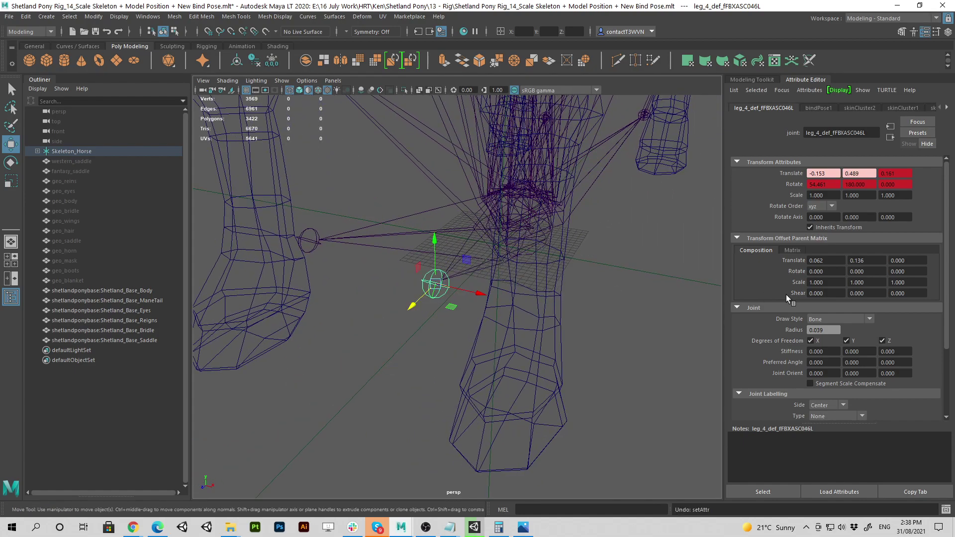
double_click(865, 261)
text(0)
key(Return)
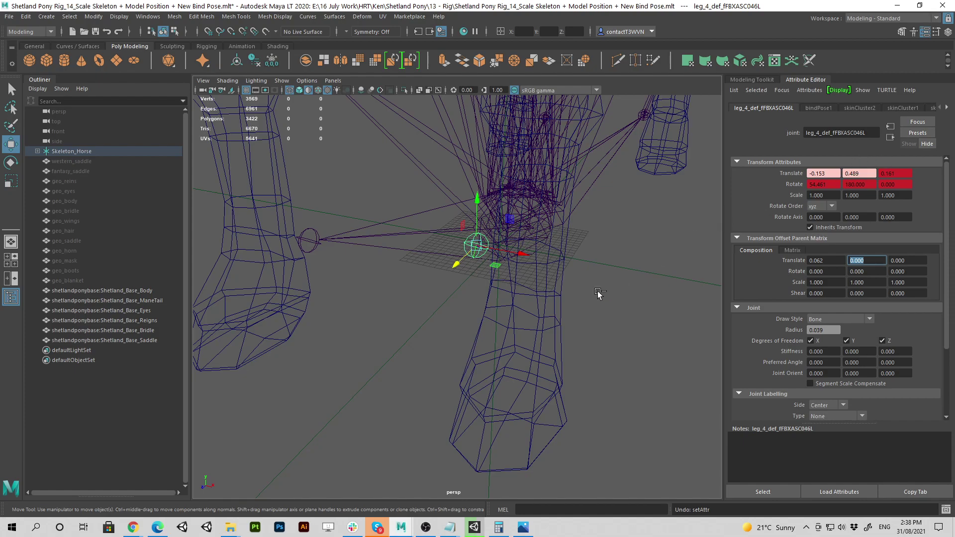
key(ctrl+z)
key(ctrl+z)
key(ctrl+z)
key(ctrl+z)
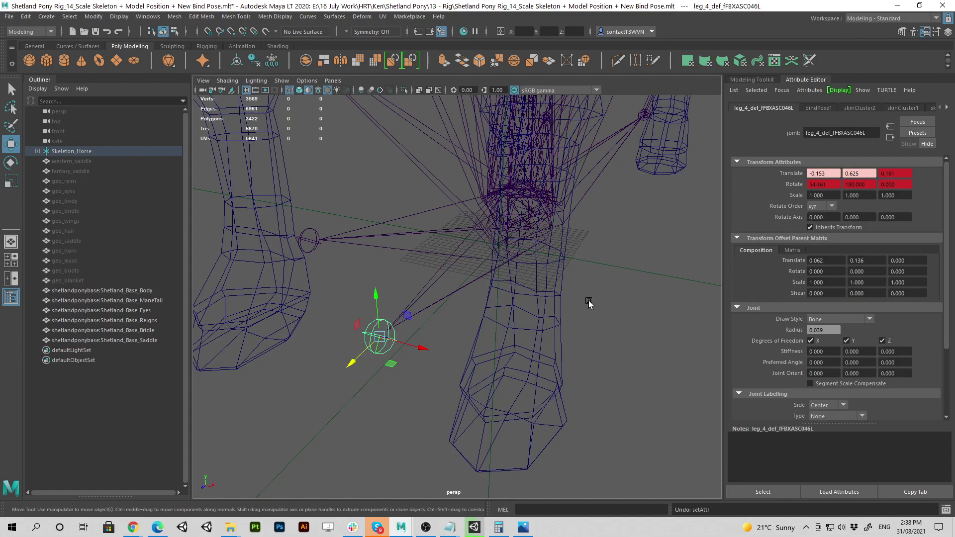
Reopen the saved transform screenshot, recheck the Translate Y offset as 0.625 - 0.489 in Calculator, and put Calculator aside.
alt+drag(588, 303, 519, 298)
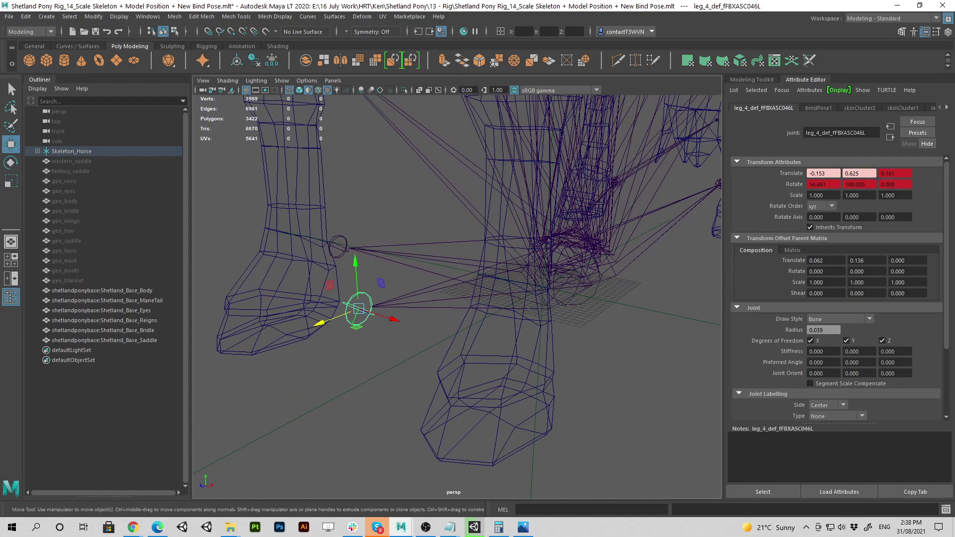
click(523, 527)
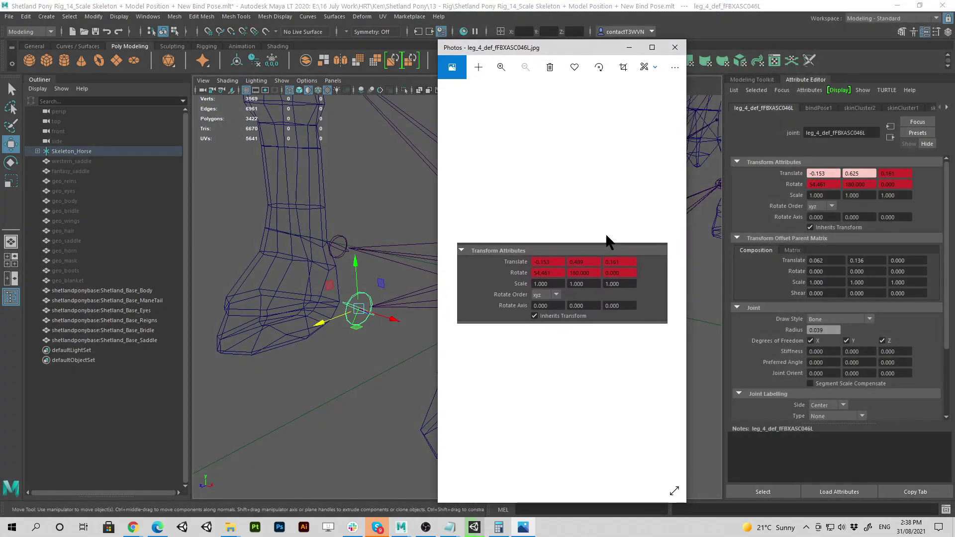
click(499, 527)
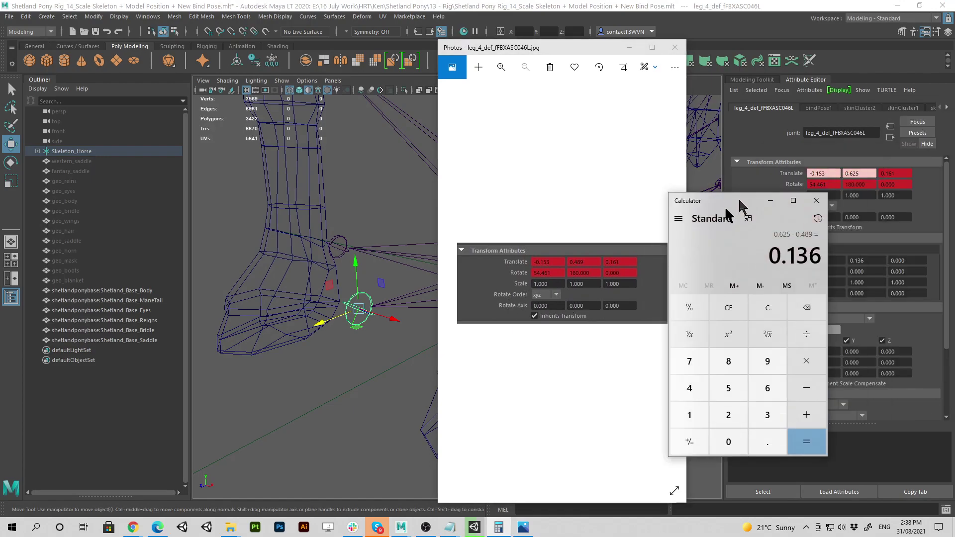
drag(738, 199, 424, 224)
click(453, 339)
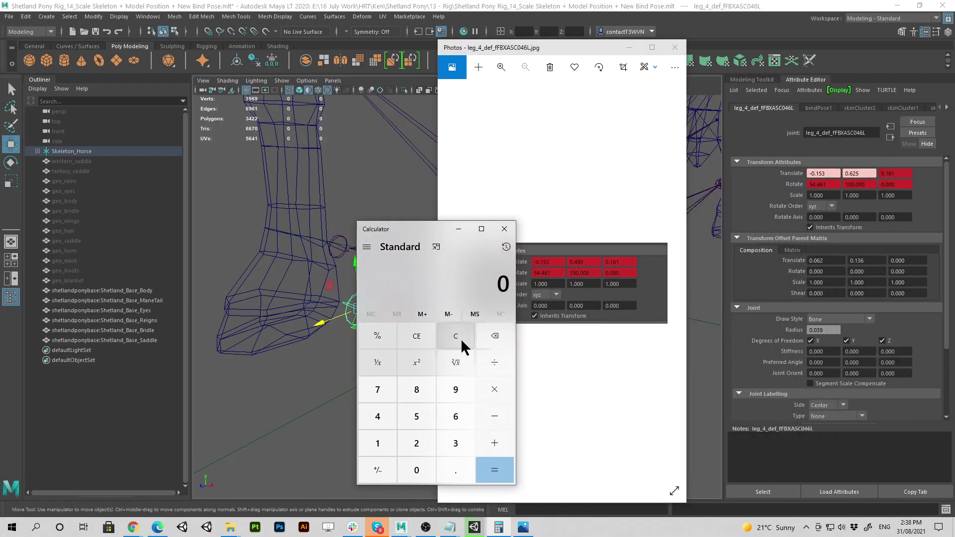
text(.625)
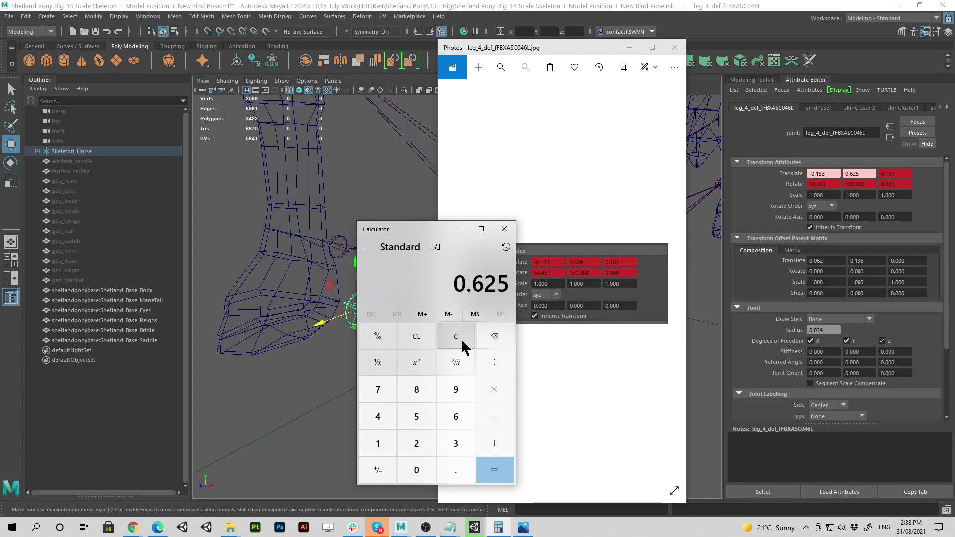
text( - 0.489)
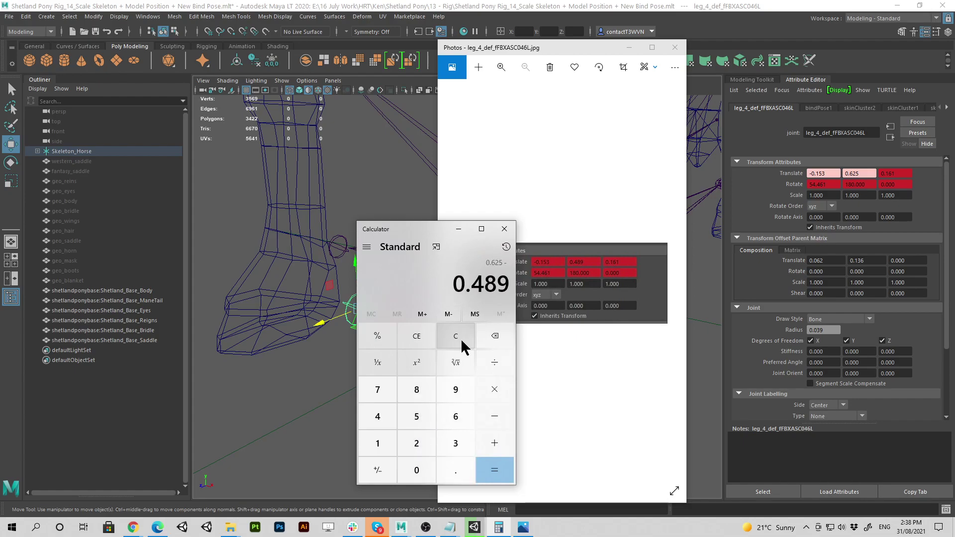
click(496, 463)
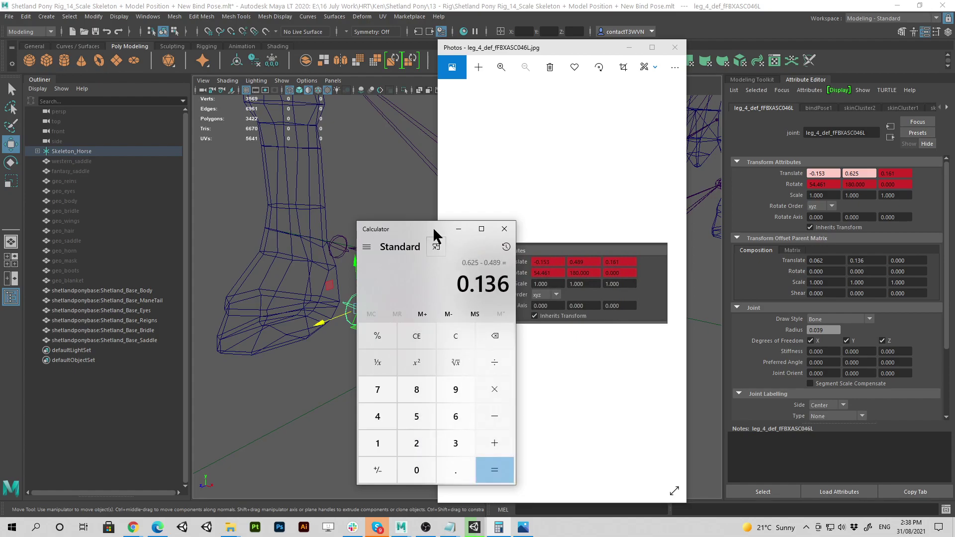
drag(422, 222, 954, 222)
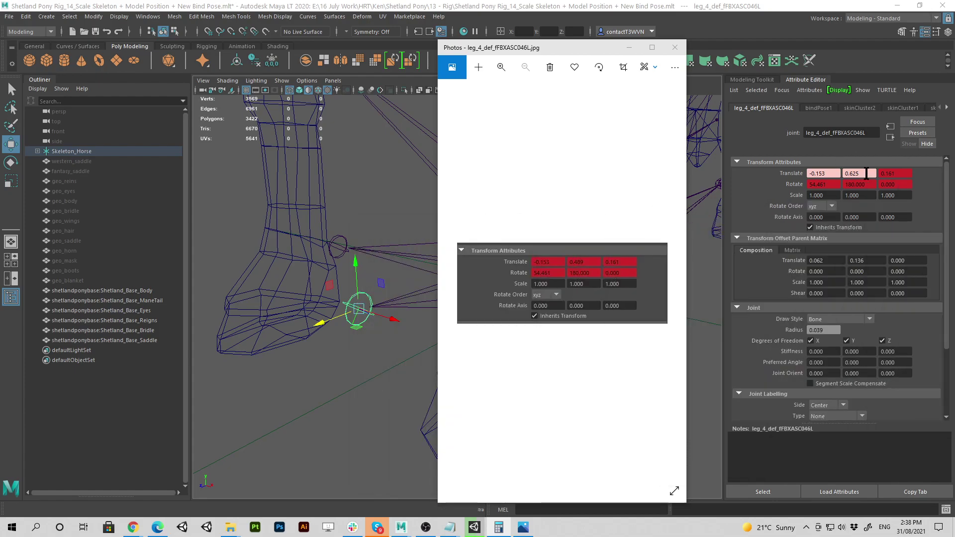
Set the joint's own Translate Y to 0.489 per the saved screenshot, moving the screenshot out of the way.
click(867, 173)
double_click(867, 174)
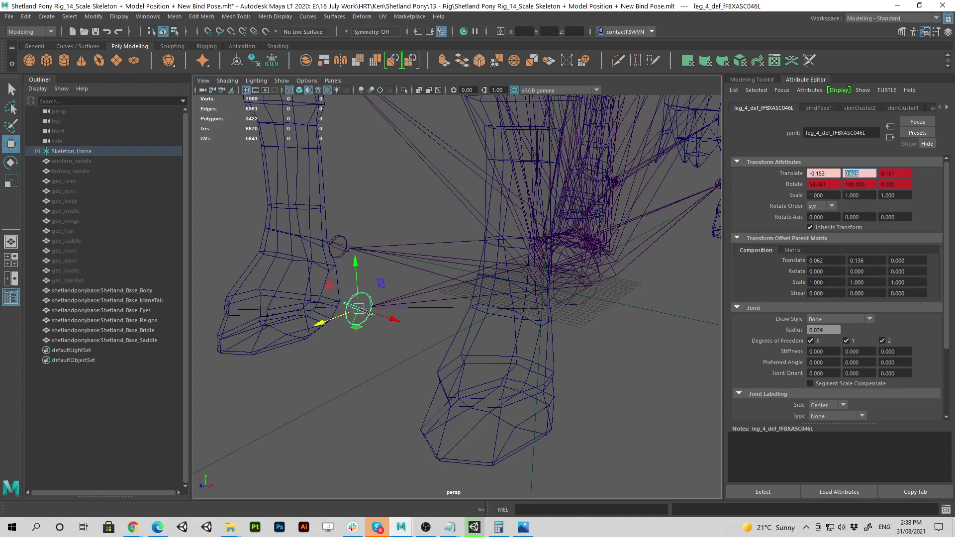
key(alt+Tab)
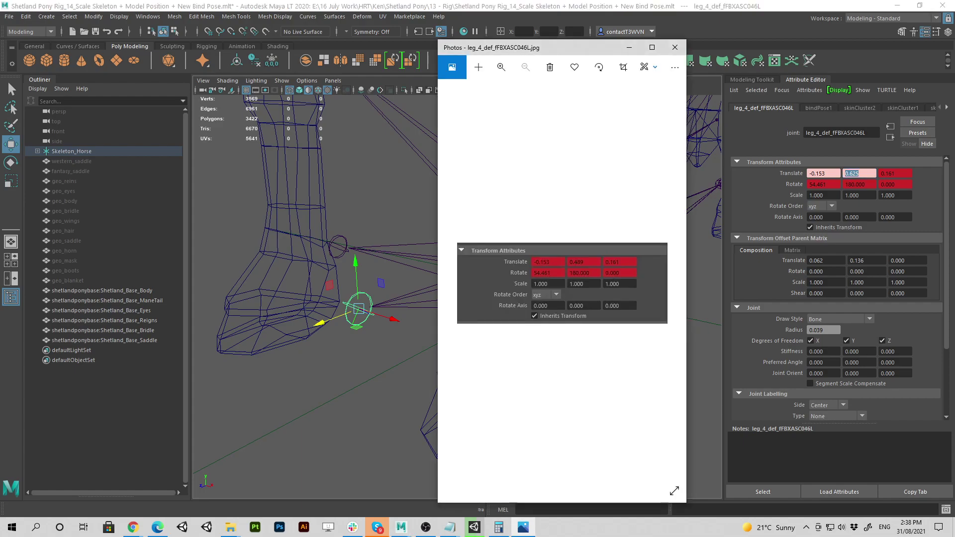
drag(571, 48, 954, 52)
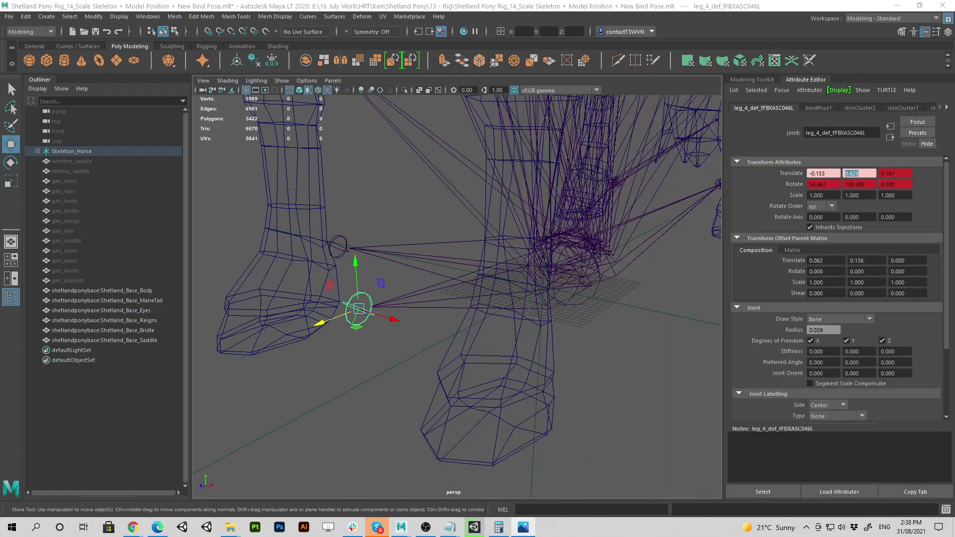
text(0.)
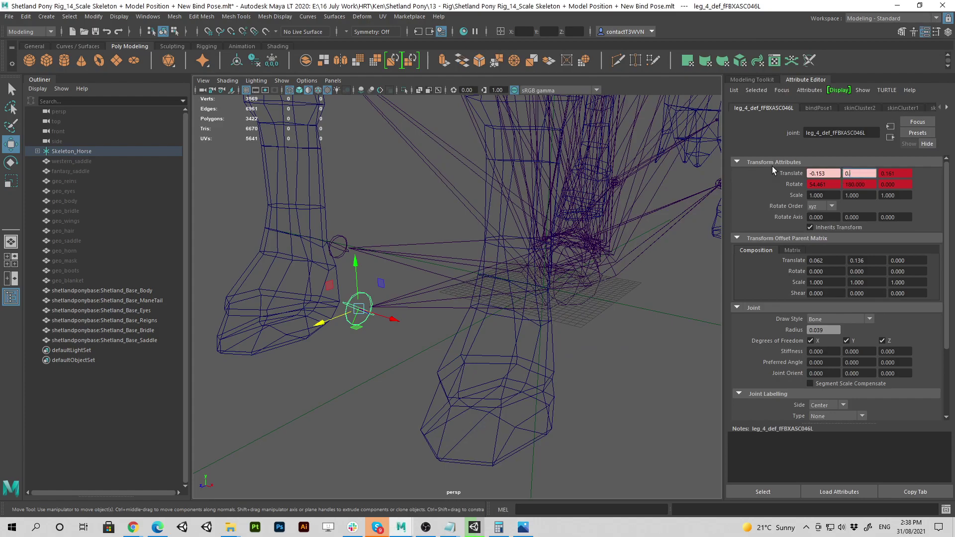
text(489)
key(Return)
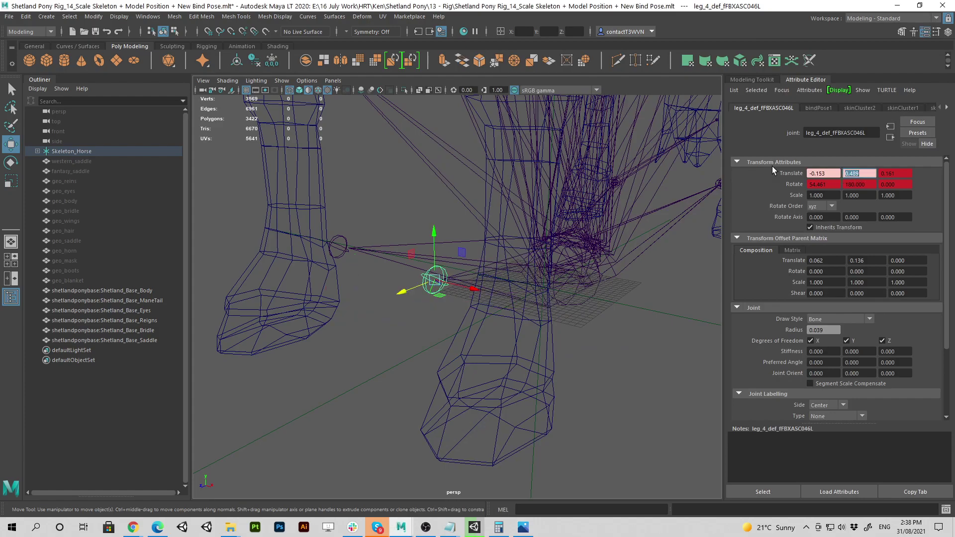
Set the front left leg joint's offset parent matrix Translate X to -0.062 and check where the joint sits in the leg.
alt+drag(549, 250, 536, 293)
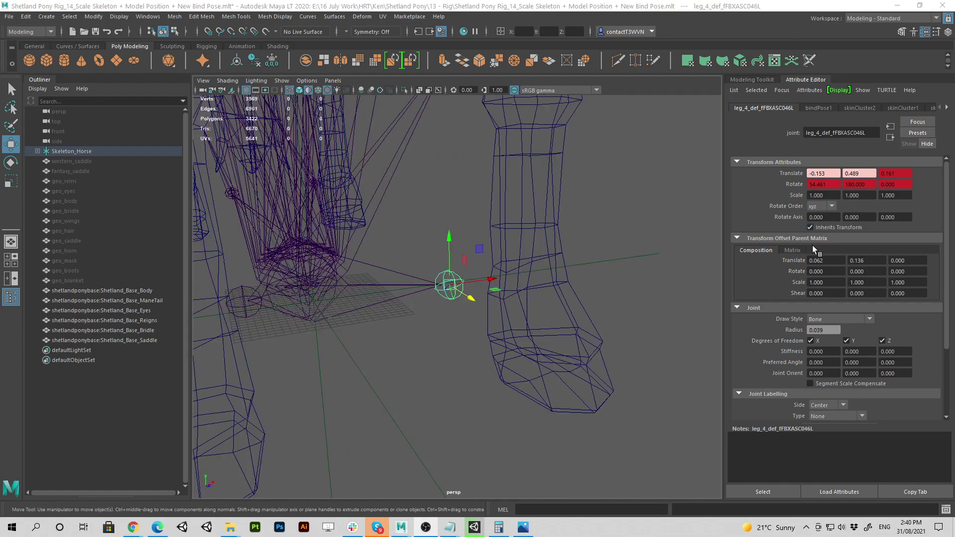
click(810, 261)
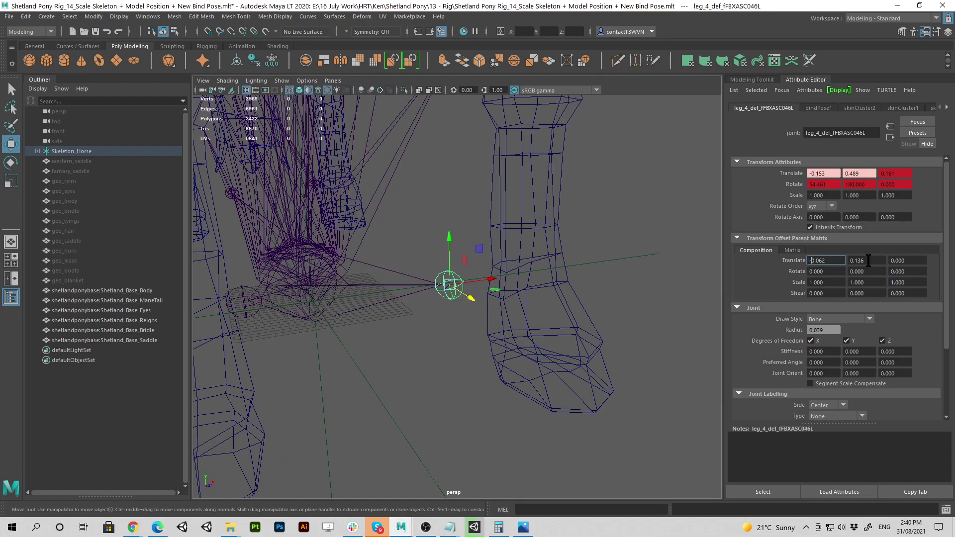
text(-)
key(Return)
alt+drag(614, 301, 577, 301)
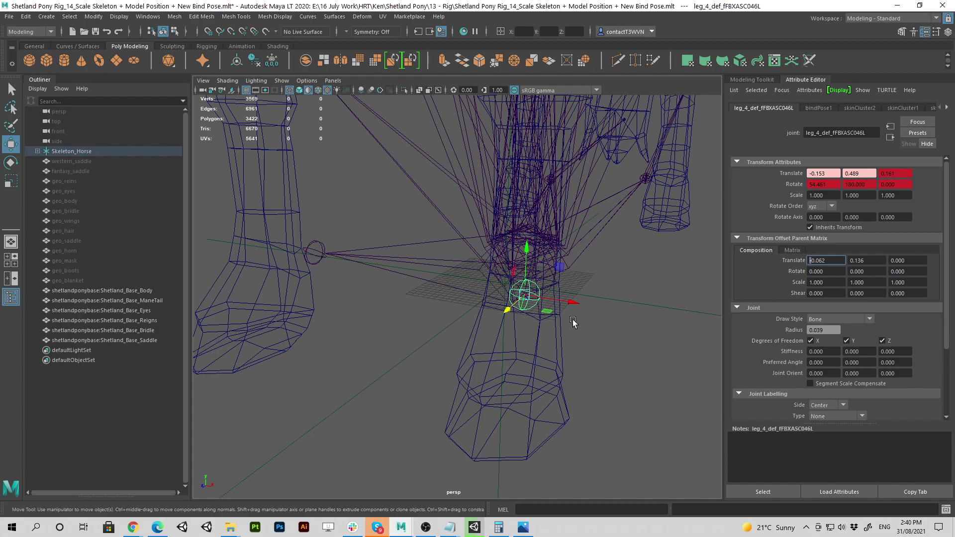
alt+drag(580, 301, 609, 267)
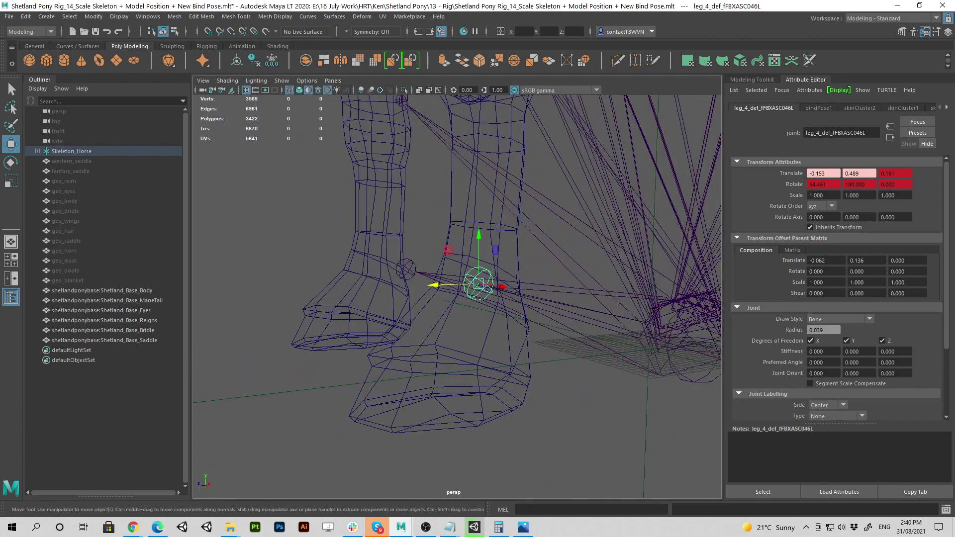
Compare the joint's own Translate and Rotate values with the saved screenshot, move the screenshot aside, and inspect the joint's placement from several angles.
click(523, 527)
drag(574, 46, 515, 32)
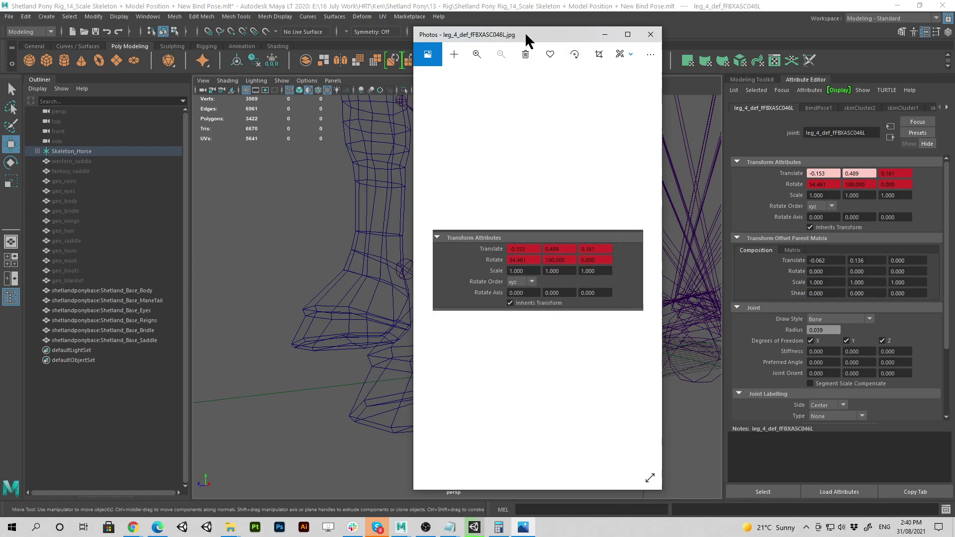
drag(526, 35, 954, 38)
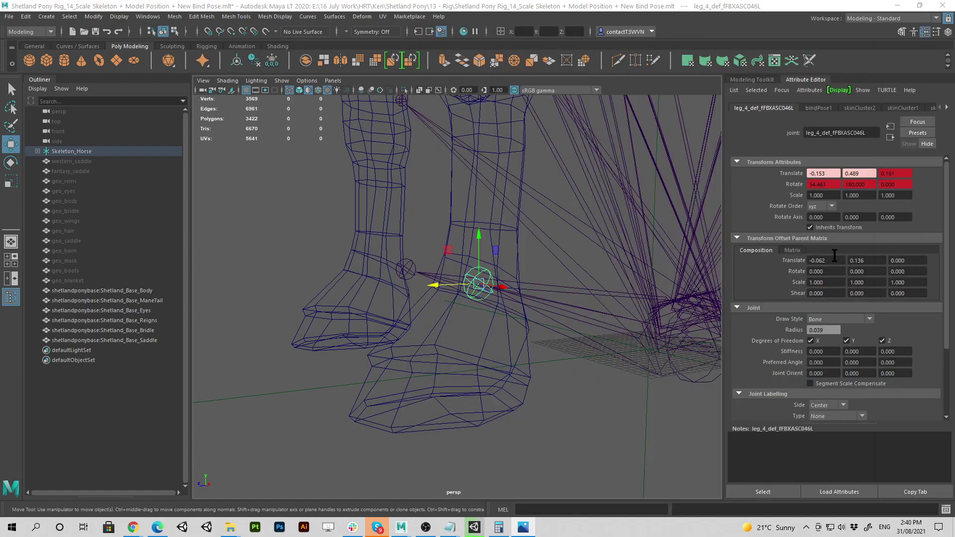
alt+drag(565, 296, 500, 313)
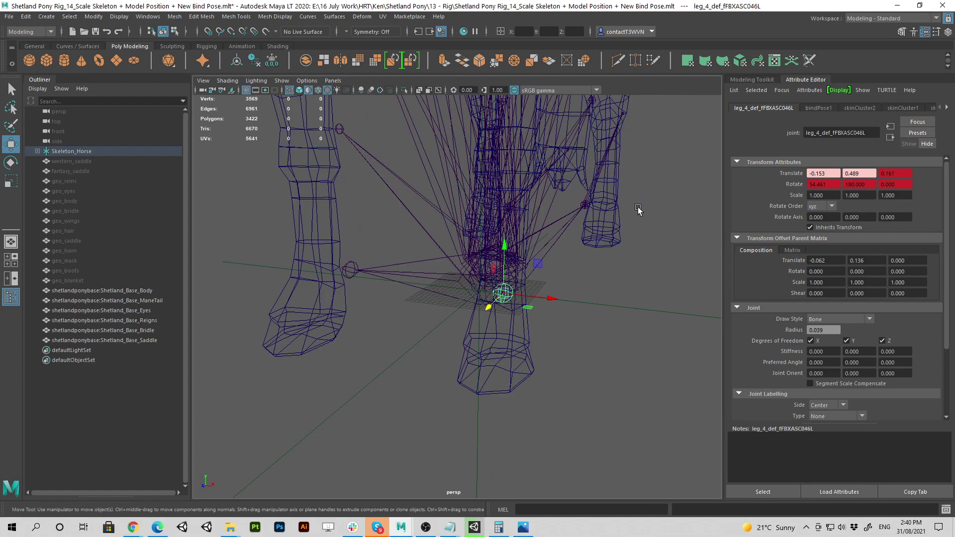
alt+drag(550, 325, 444, 325)
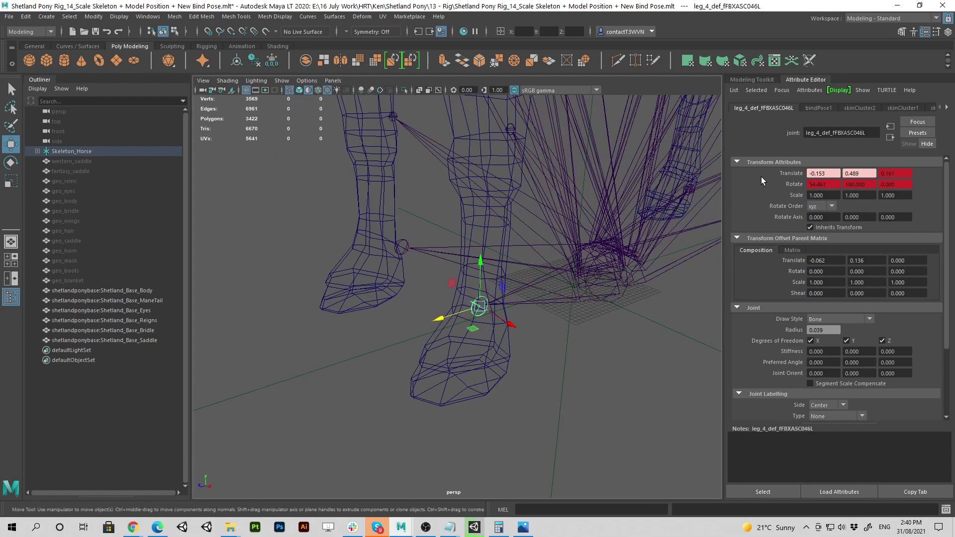
alt+drag(503, 278, 454, 275)
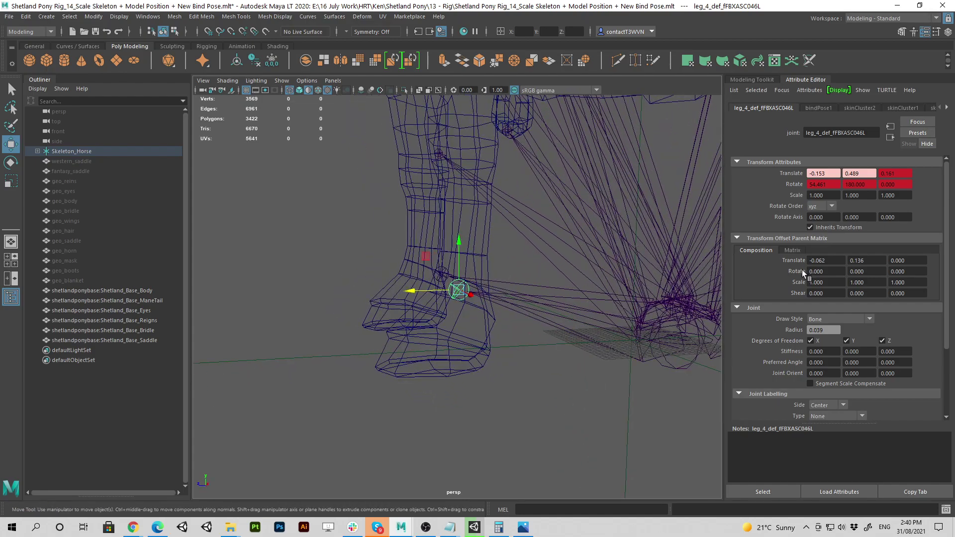
alt+drag(667, 277, 469, 294)
Select the matching joint leg_4_def_fFBXASC046R on the opposite front leg and examine its transform values and placement.
click(424, 288)
alt+drag(400, 244, 487, 298)
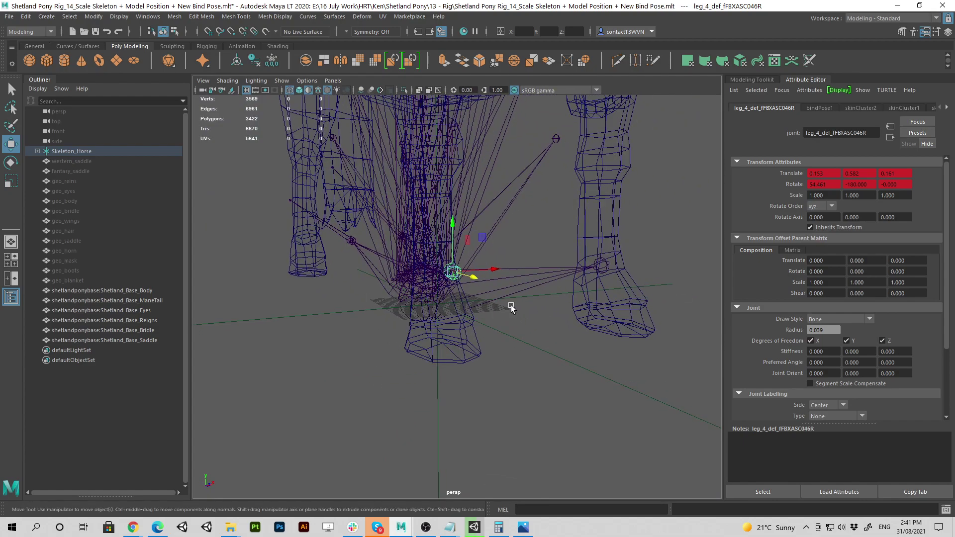
alt+drag(703, 229, 431, 309)
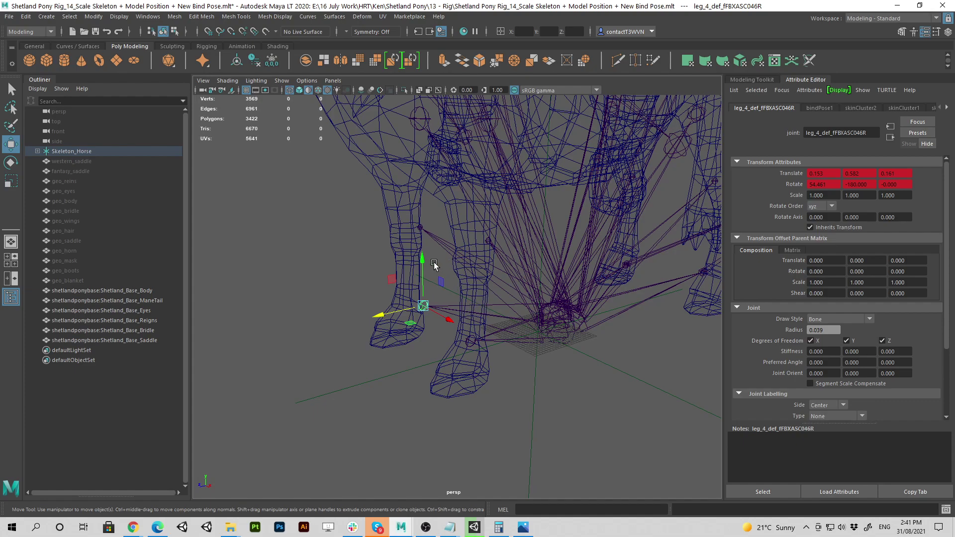
Select Skeleton_Horse with its whole joint hierarchy, together with the six shetlandponybase meshes from Body to Saddle.
click(135, 291)
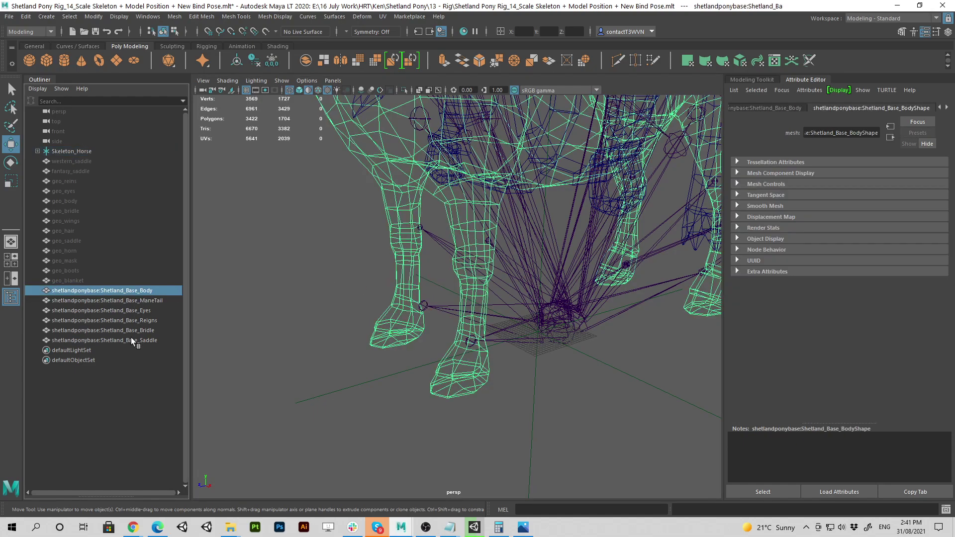
shift+click(130, 340)
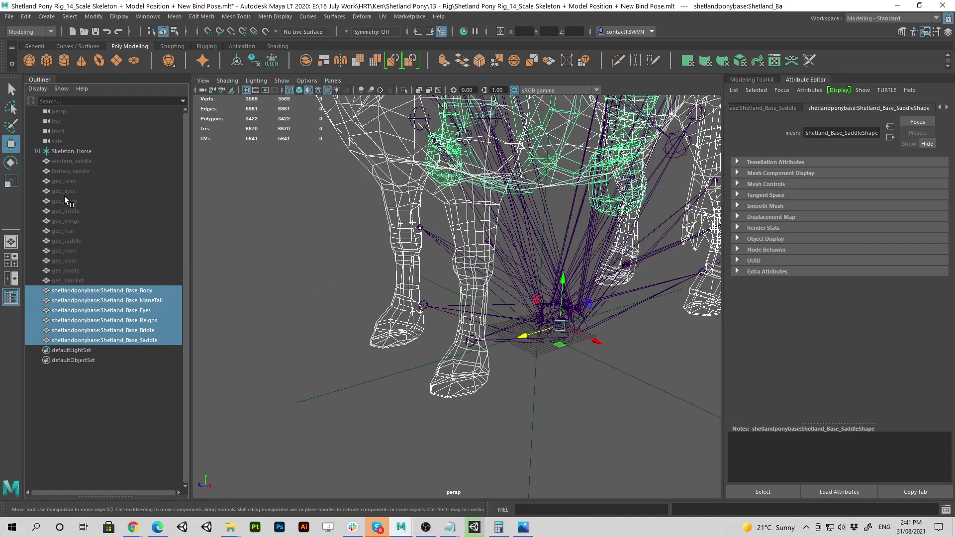
click(66, 152)
click(37, 150)
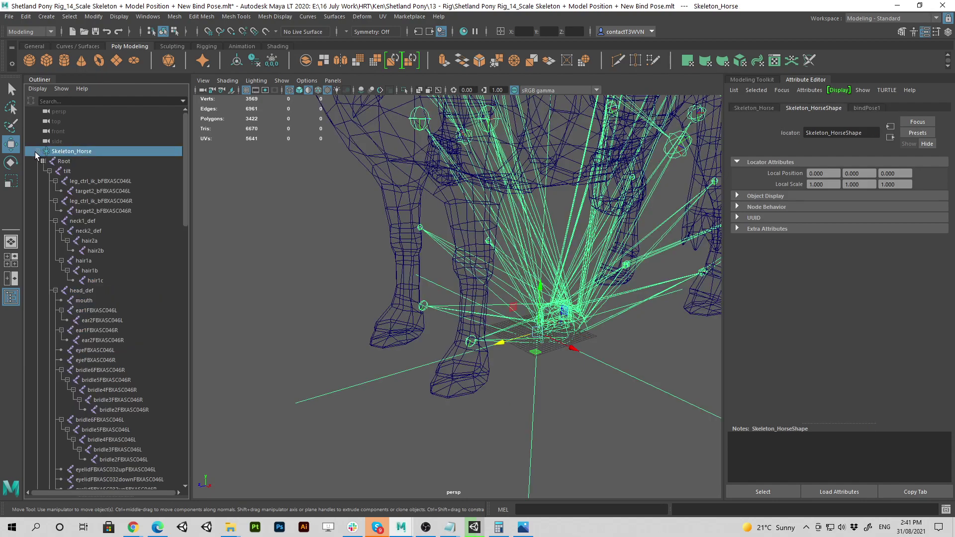
scroll(90, 315, down, 20)
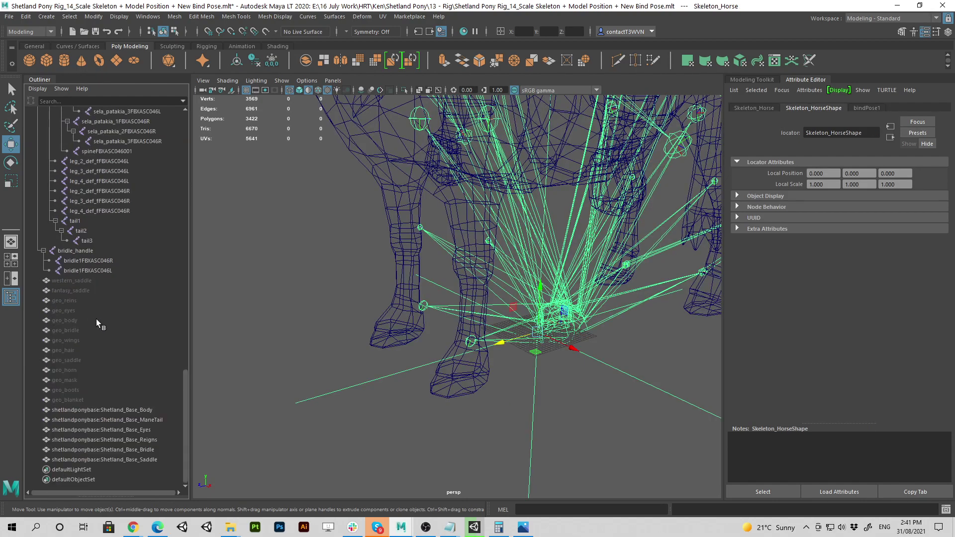
shift+click(91, 270)
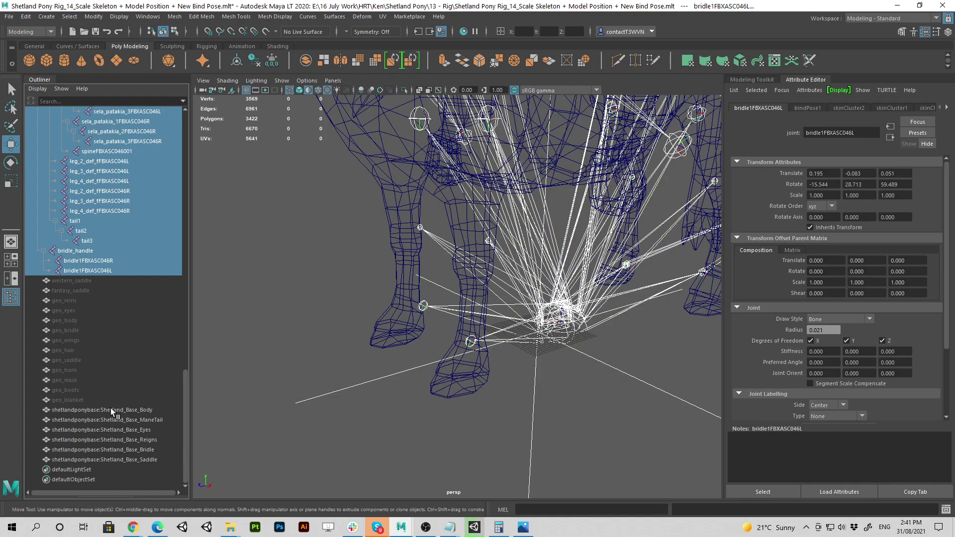
ctrl+drag(110, 407, 116, 460)
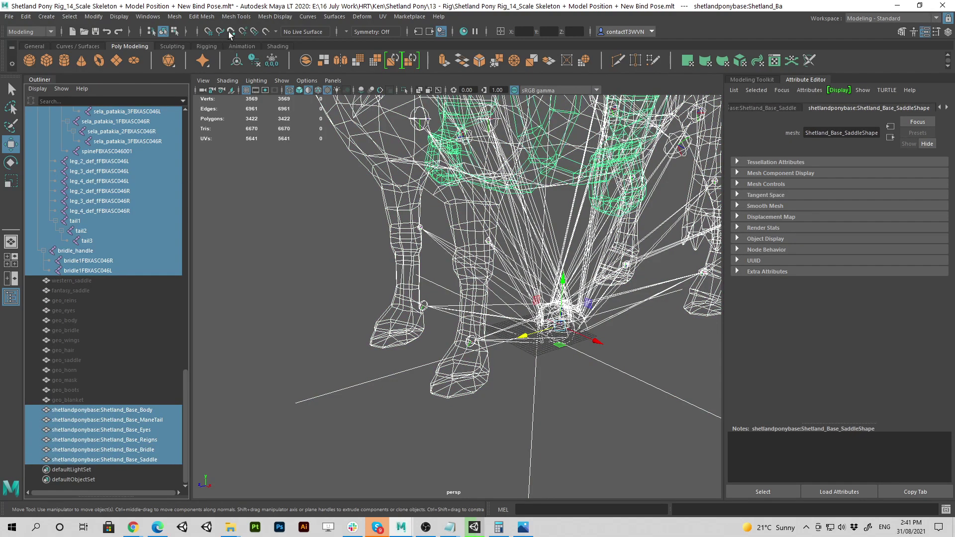
Switch the workspace to Rigging and look up the Bind Skin command without running it.
click(925, 20)
click(882, 79)
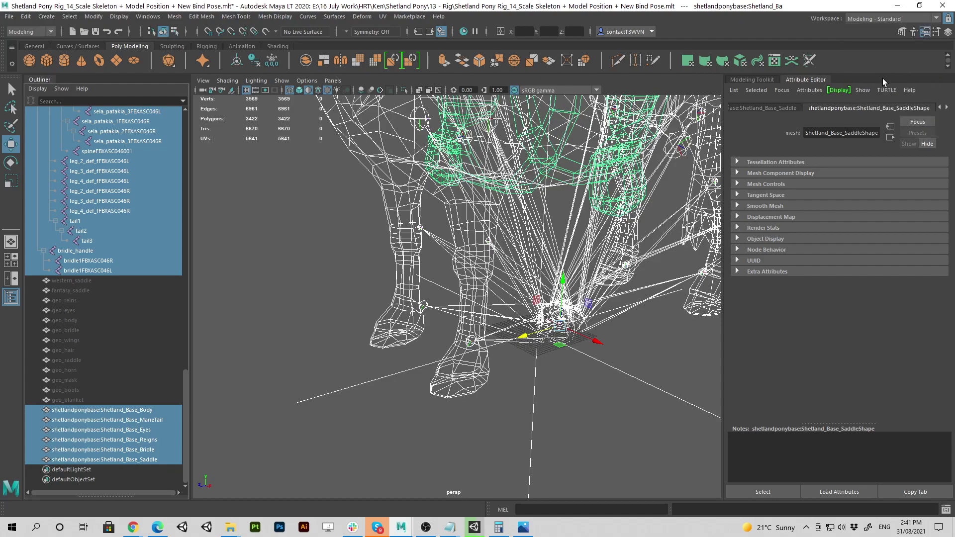
click(223, 20)
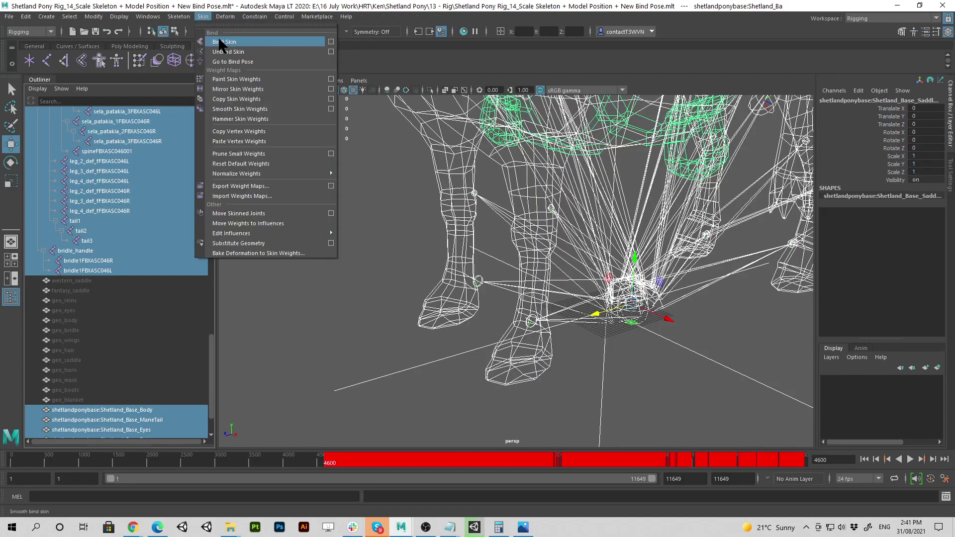
click(413, 20)
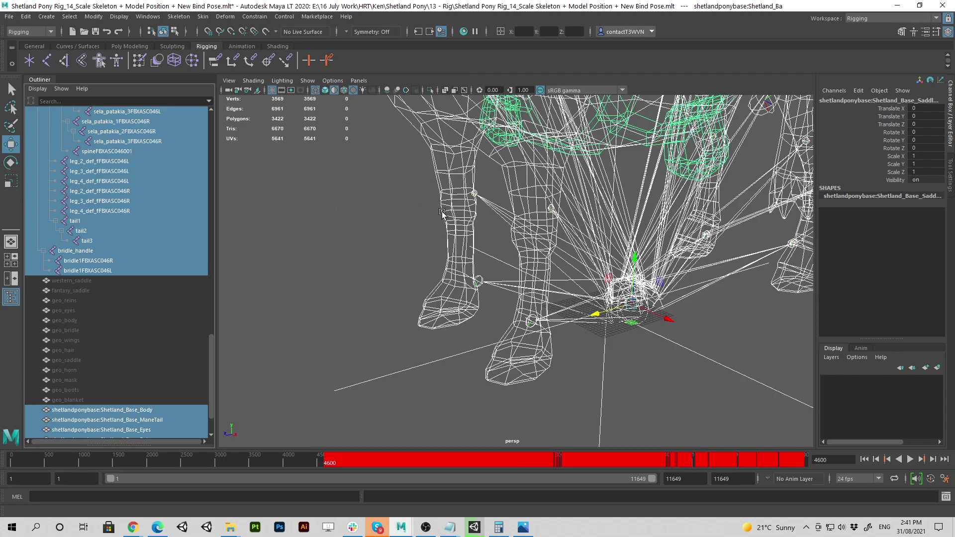
alt+middle_drag(654, 209, 644, 291)
scroll(645, 291, down, 2)
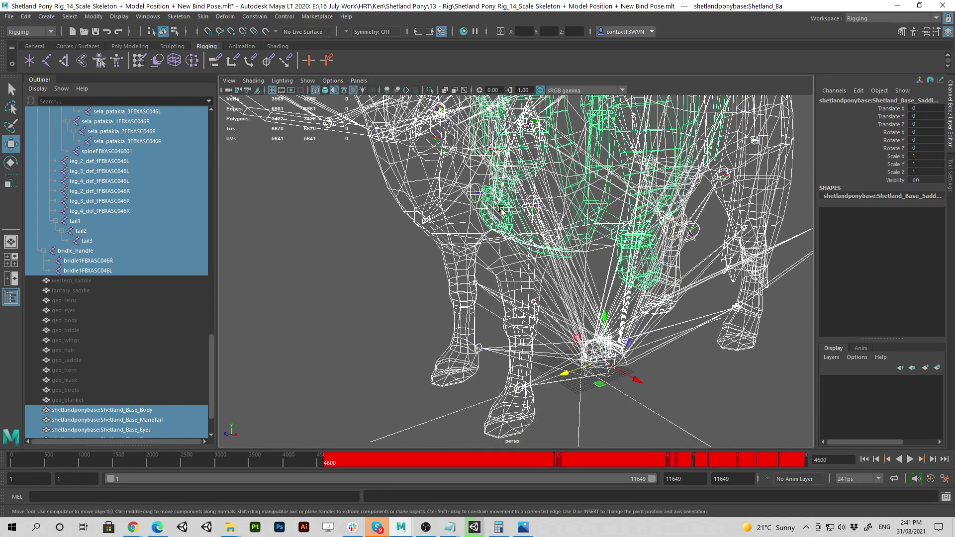
Select the original geo_body mesh as the skin weight source and shetlandponybase:Shetland_Base_Body as the target.
click(130, 251)
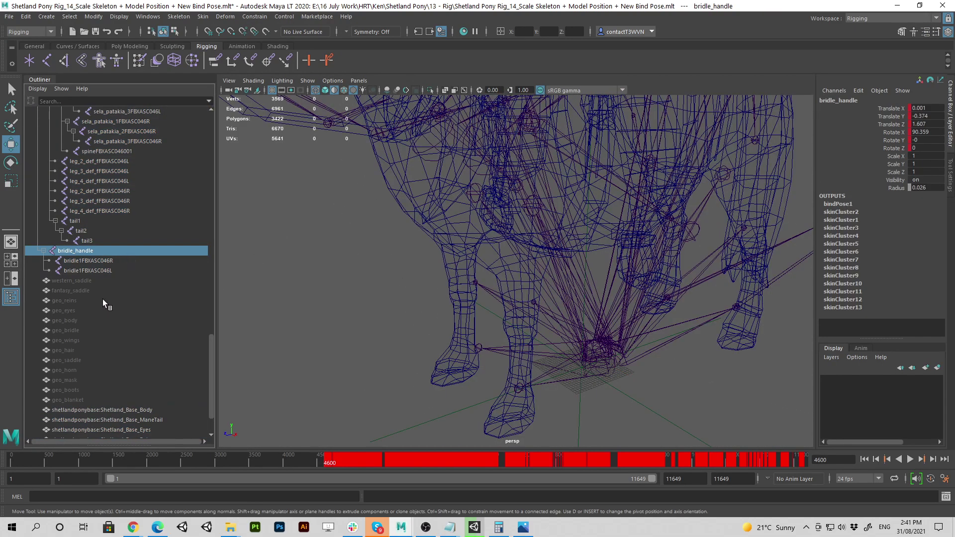
click(80, 321)
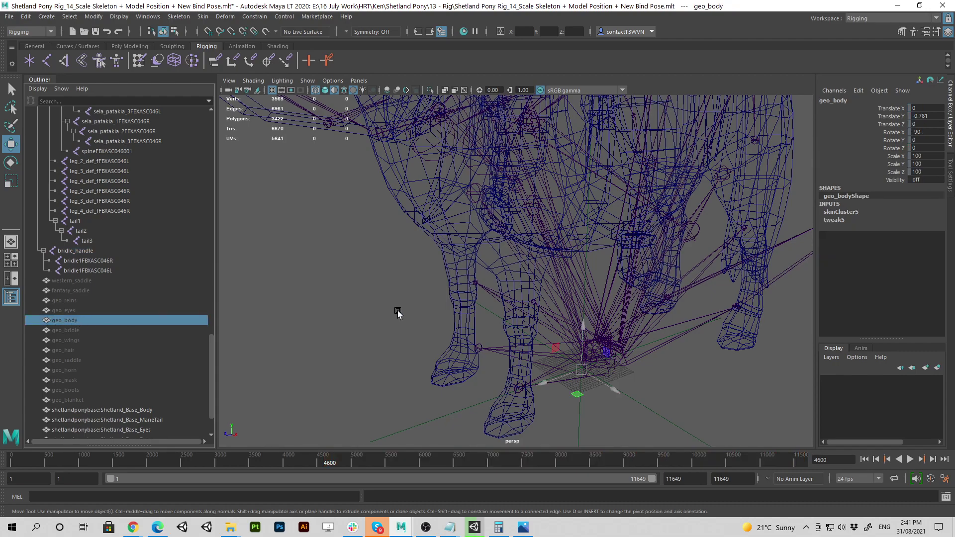
alt+right_drag(397, 313, 360, 303)
alt+drag(360, 303, 348, 276)
alt+drag(457, 247, 480, 257)
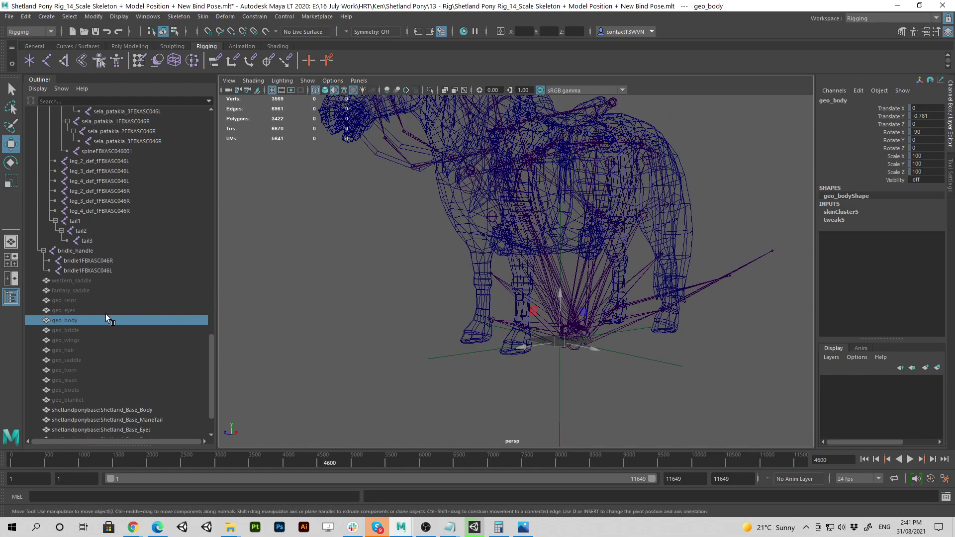
mouse_move(314, 286)
alt+mouse_down()
mouse_move(329, 291)
mouse_move(317, 291)
alt+mouse_up()
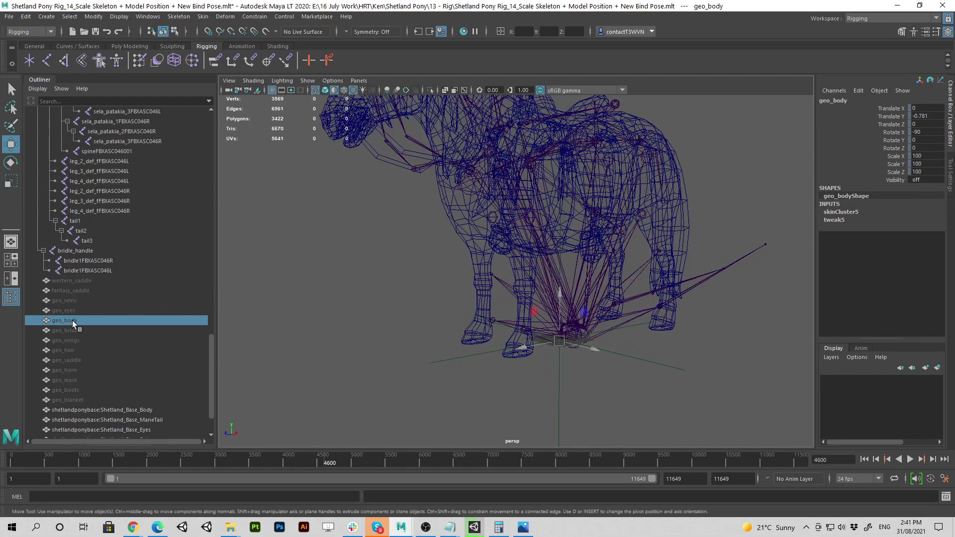
scroll(73, 321, down, 3)
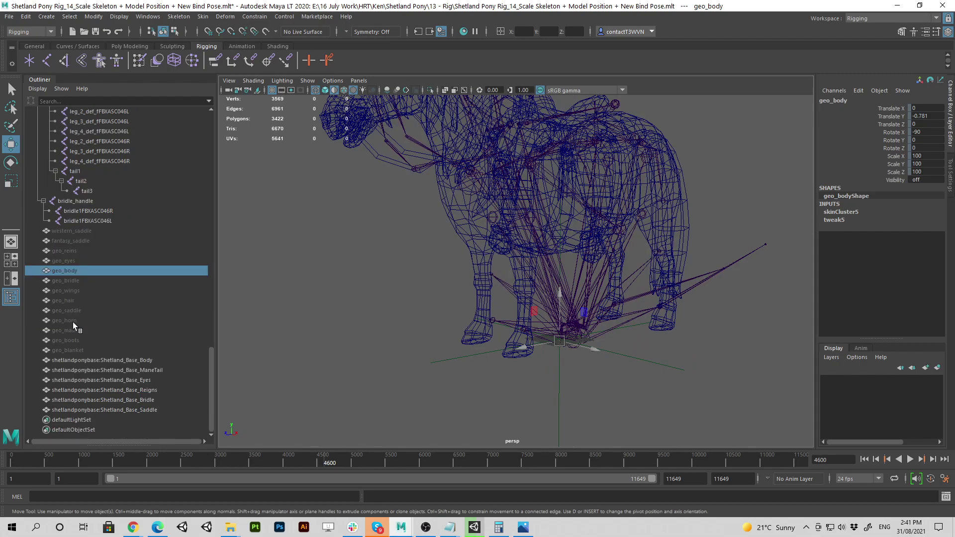
ctrl+click(132, 360)
Open the Copy Skin Weights options for the two body meshes and close them without copying.
click(202, 16)
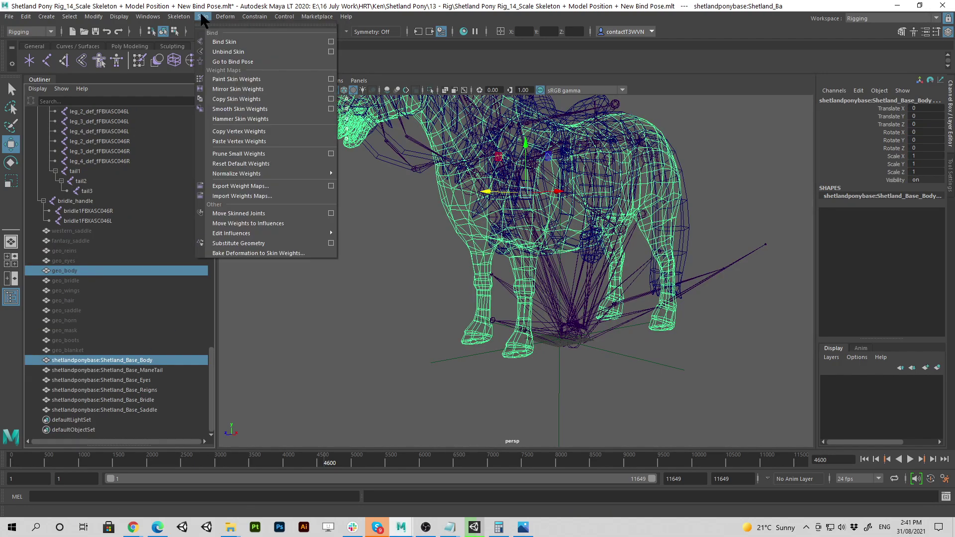
click(331, 99)
drag(189, 17, 348, 109)
click(385, 268)
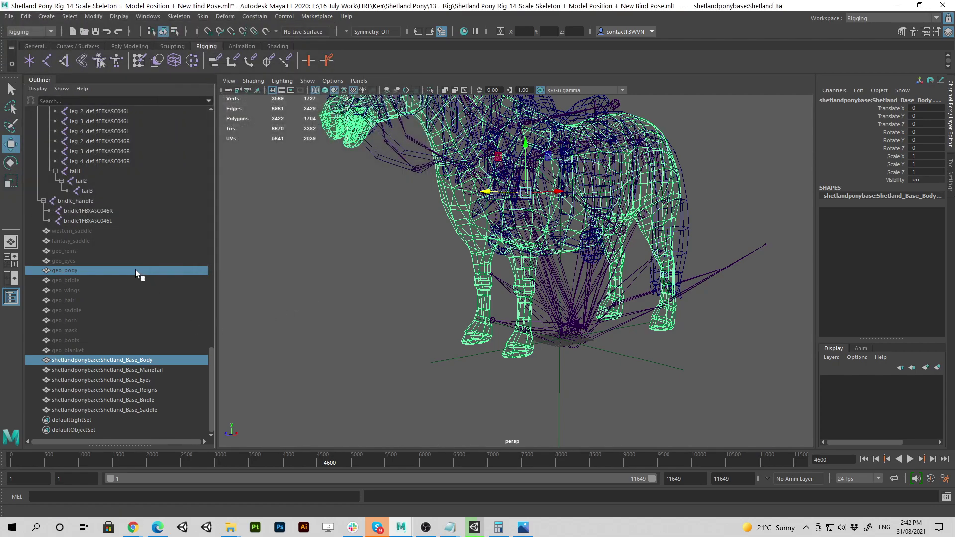
alt+drag(404, 214, 442, 299)
scroll(502, 298, down, 3)
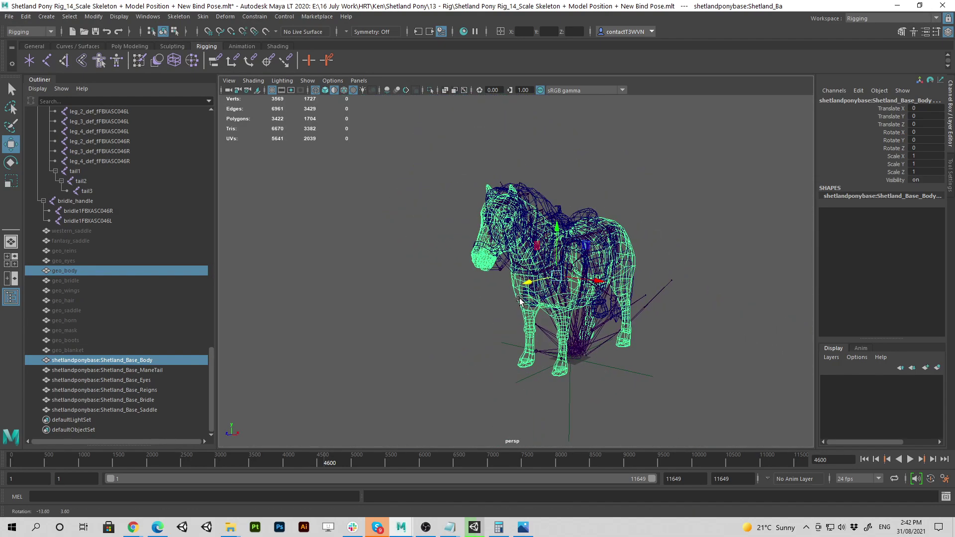
Collapse the skeleton hierarchy, select Skeleton_Horse with the six shetlandponybase meshes, and look up the export commands without exporting.
click(141, 364)
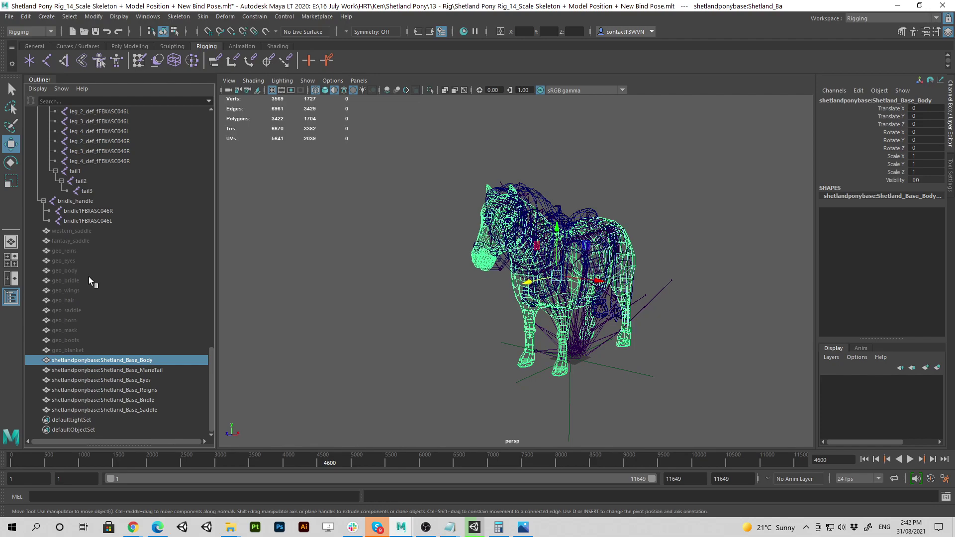
scroll(97, 388, up, 20)
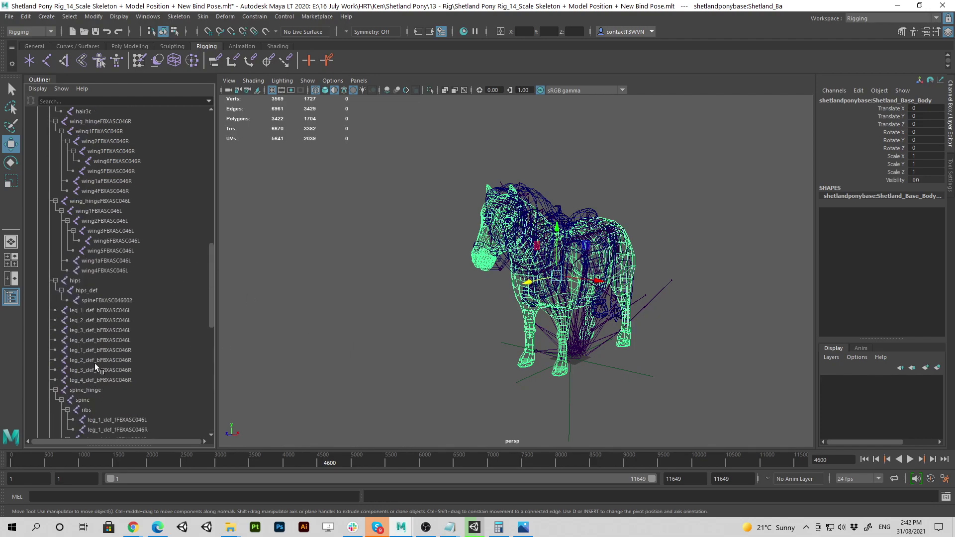
click(37, 151)
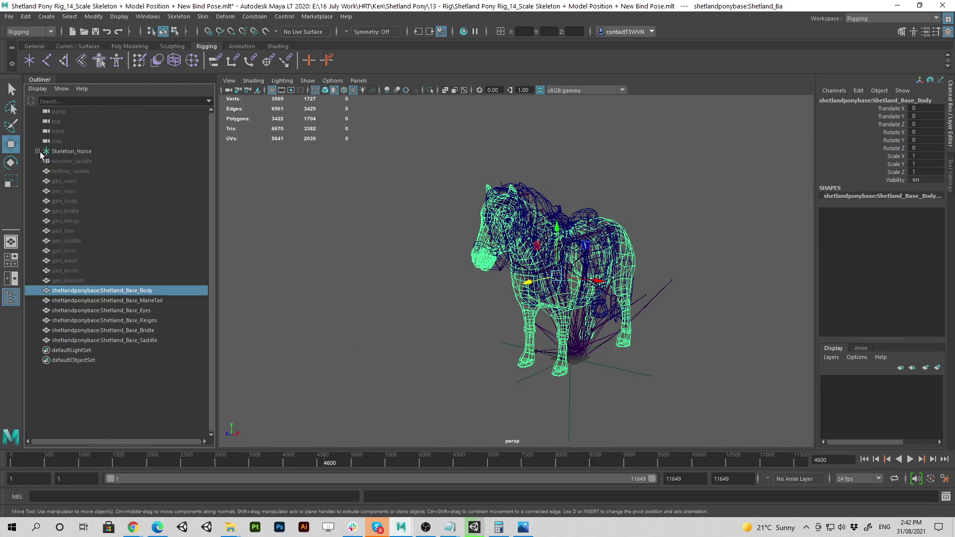
click(61, 151)
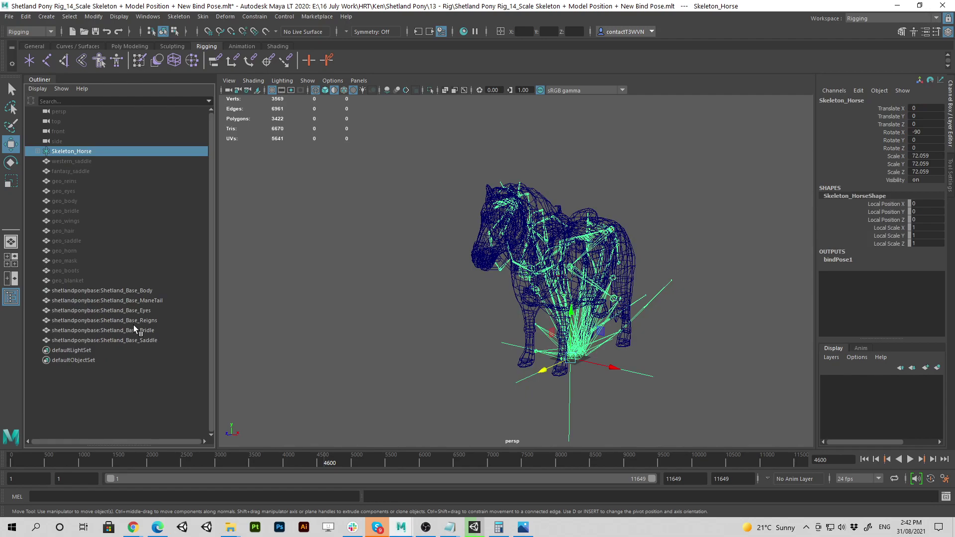
ctrl+drag(133, 294, 135, 342)
click(9, 16)
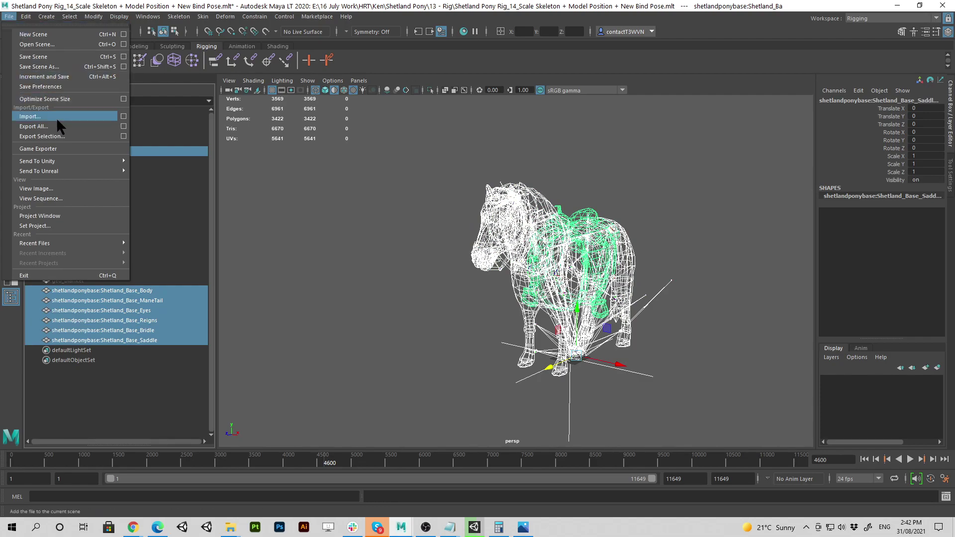
click(499, 6)
mouse_move(646, 285)
alt+mouse_down()
mouse_move(554, 287)
mouse_move(636, 285)
alt+mouse_up()
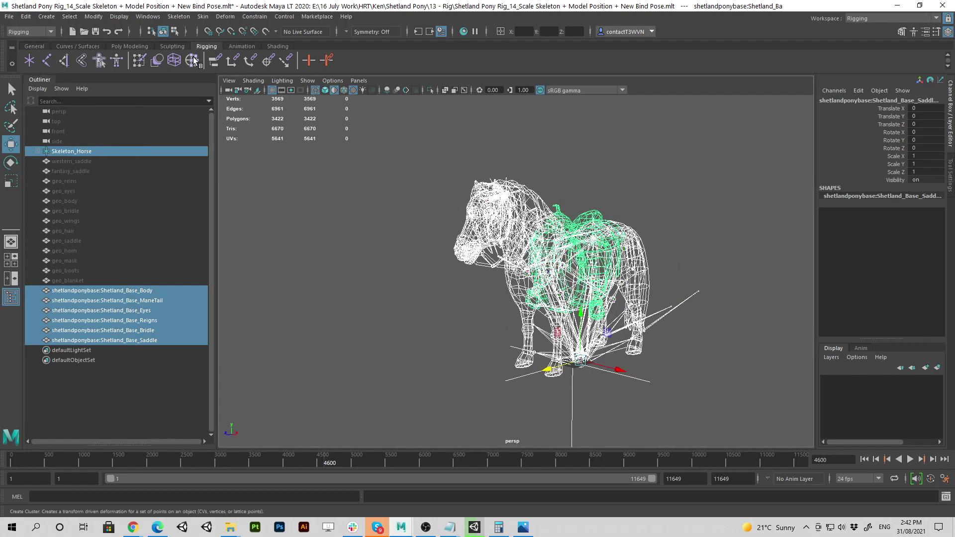
Examine the selected horse skeleton together with the Shetland pony body, mane, tack and saddle meshes from the side and front.
alt+middle_drag(534, 242, 476, 245)
alt+drag(476, 245, 503, 297)
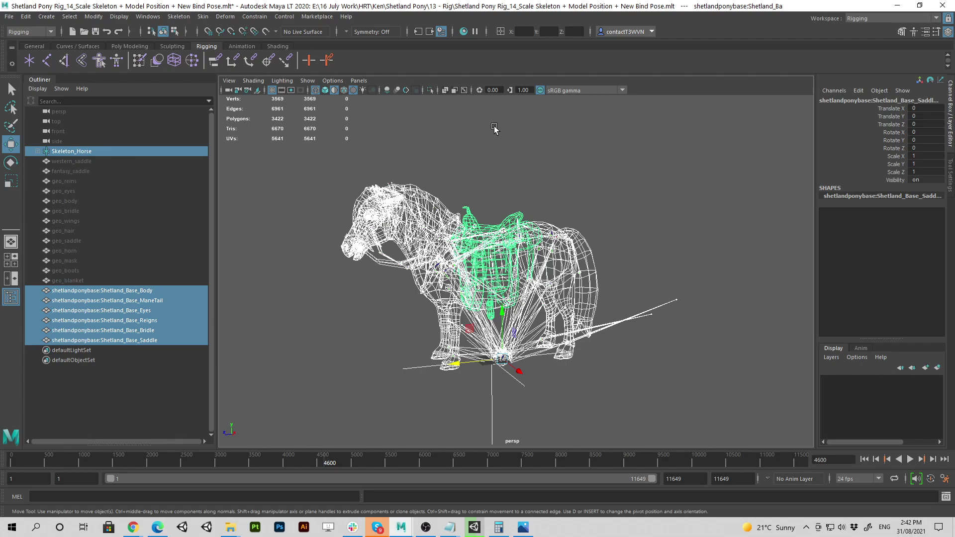
alt+drag(495, 129, 498, 155)
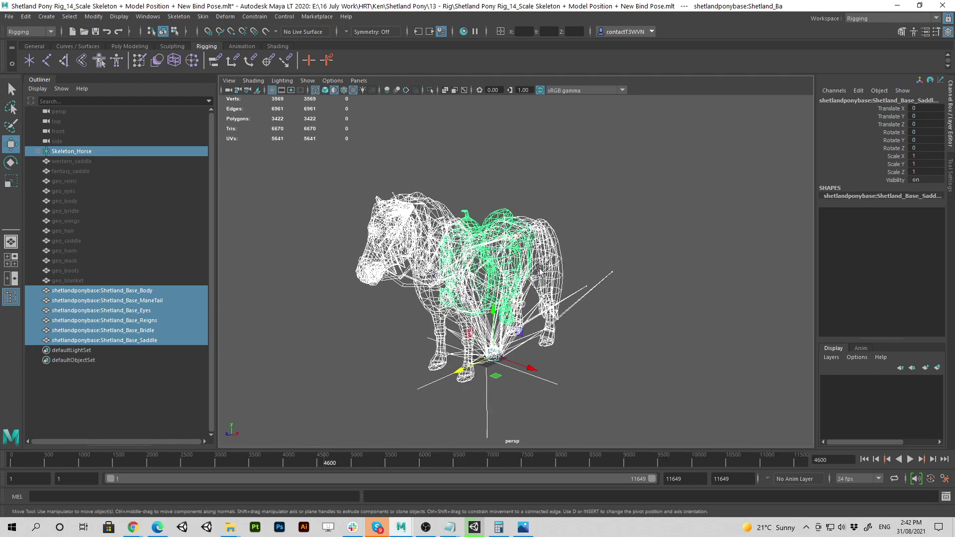
alt+drag(539, 269, 305, 274)
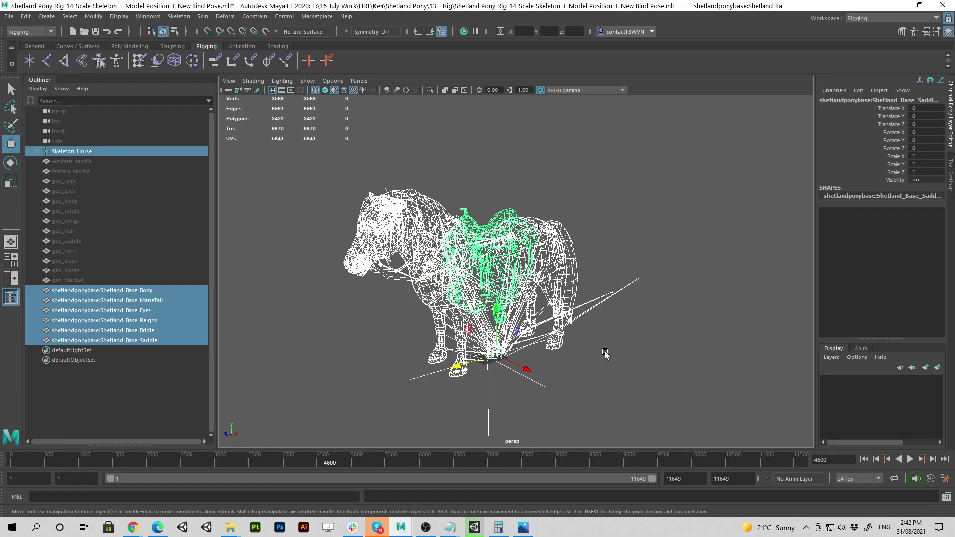
alt+drag(605, 353, 517, 339)
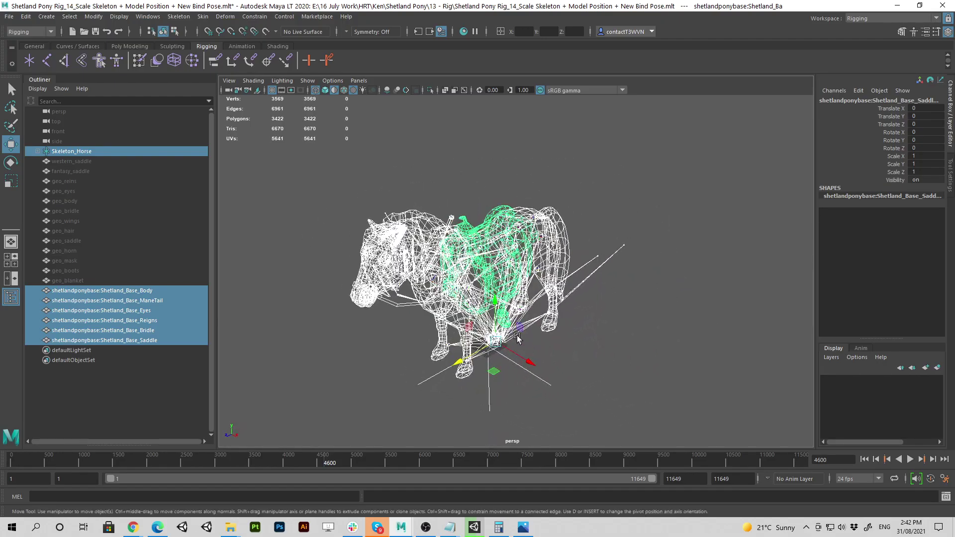
alt+drag(581, 352, 625, 133)
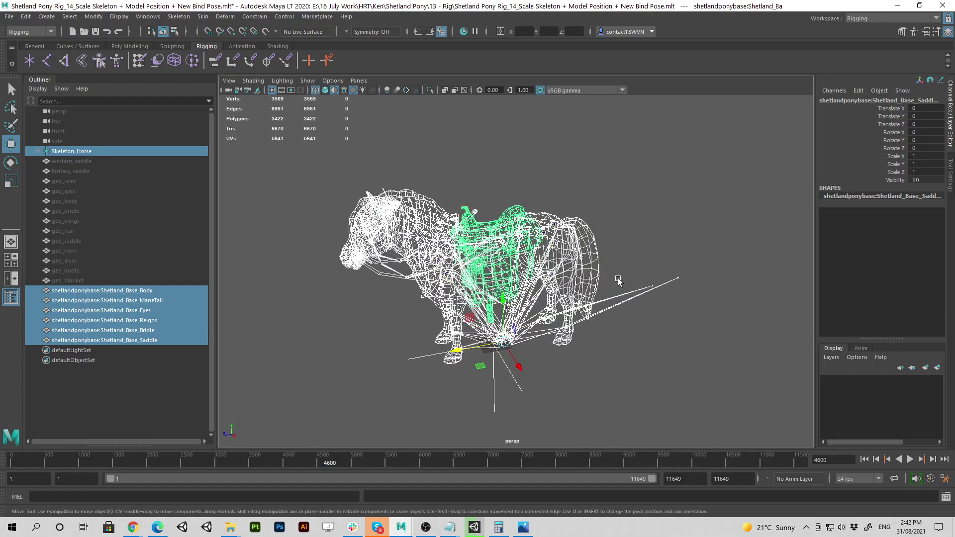
alt+drag(618, 280, 471, 267)
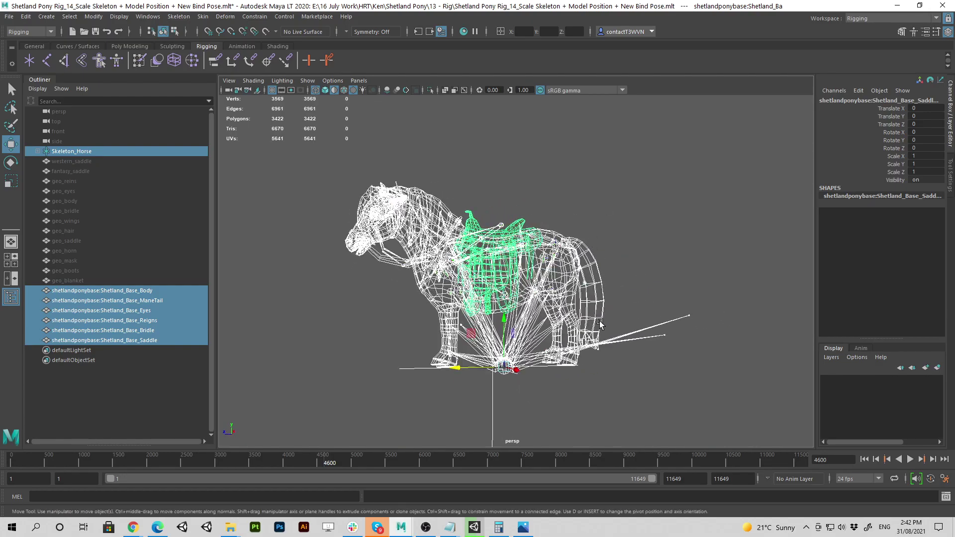
alt+drag(599, 323, 528, 315)
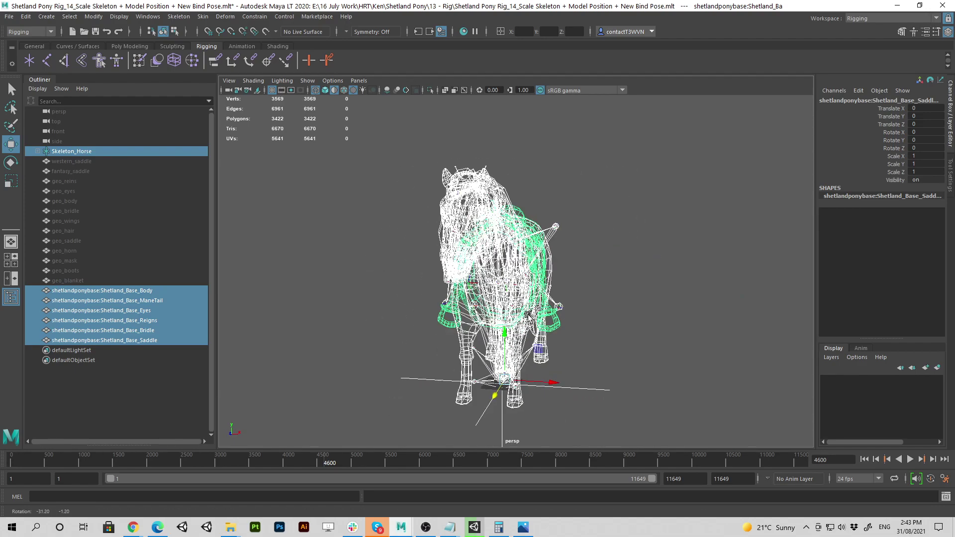